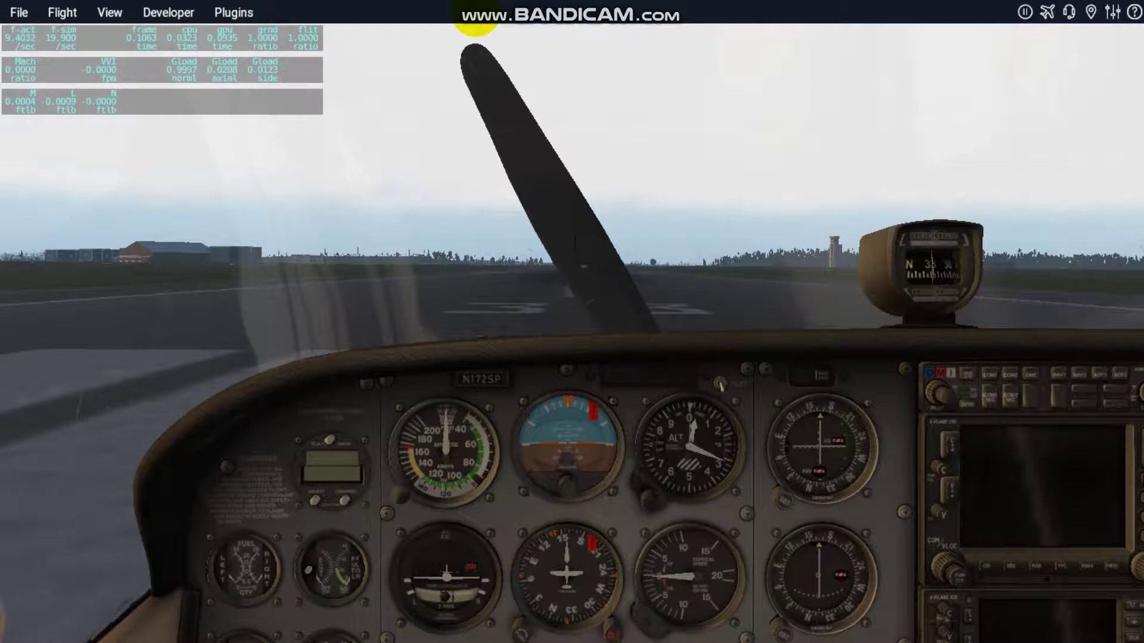
# Step: Switch to the external view and orbit around the multicoloured-wing plane toward its left side
pyautogui.hotkey('shift', '4')
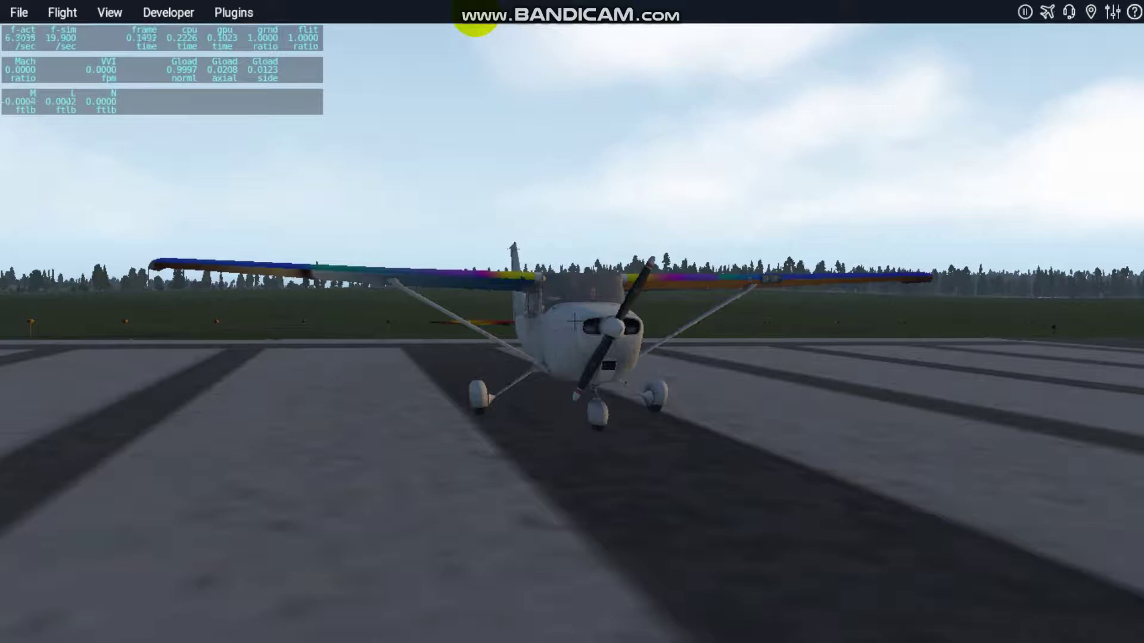
pyautogui.moveTo(651, 234)
pyautogui.mouseDown()
pyautogui.moveTo(669, 248)
pyautogui.moveTo(625, 299)
pyautogui.moveTo(572, 268)
pyautogui.mouseUp()
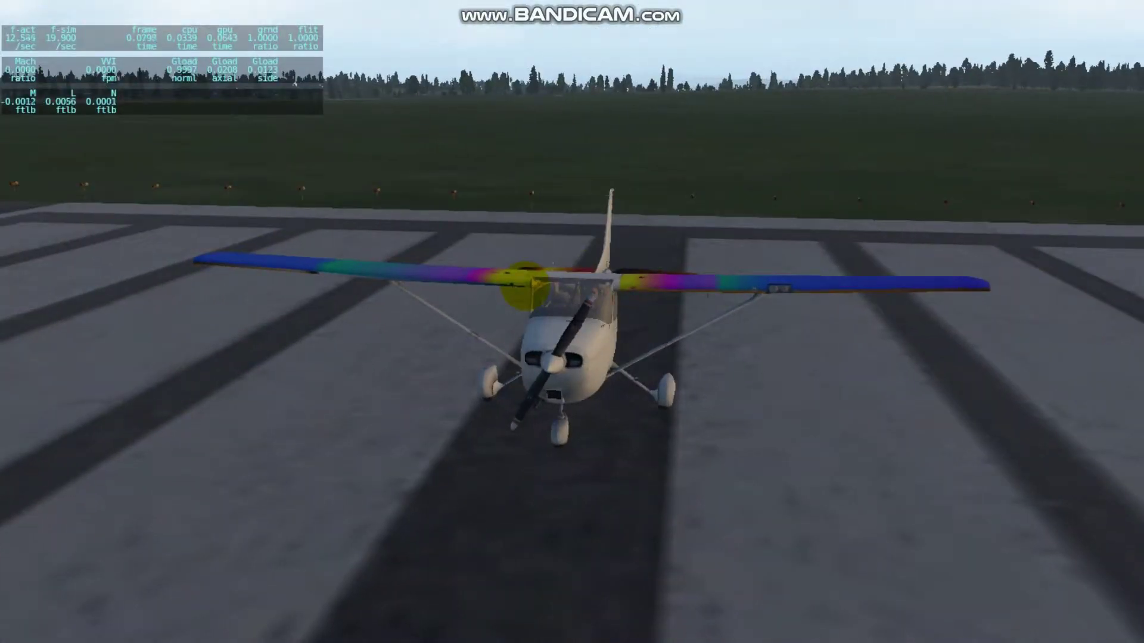
pyautogui.moveTo(807, 401); pyautogui.dragTo(549, 421)
pyautogui.moveTo(702, 430)
pyautogui.mouseDown()
pyautogui.moveTo(749, 391)
pyautogui.moveTo(779, 402)
pyautogui.mouseUp()
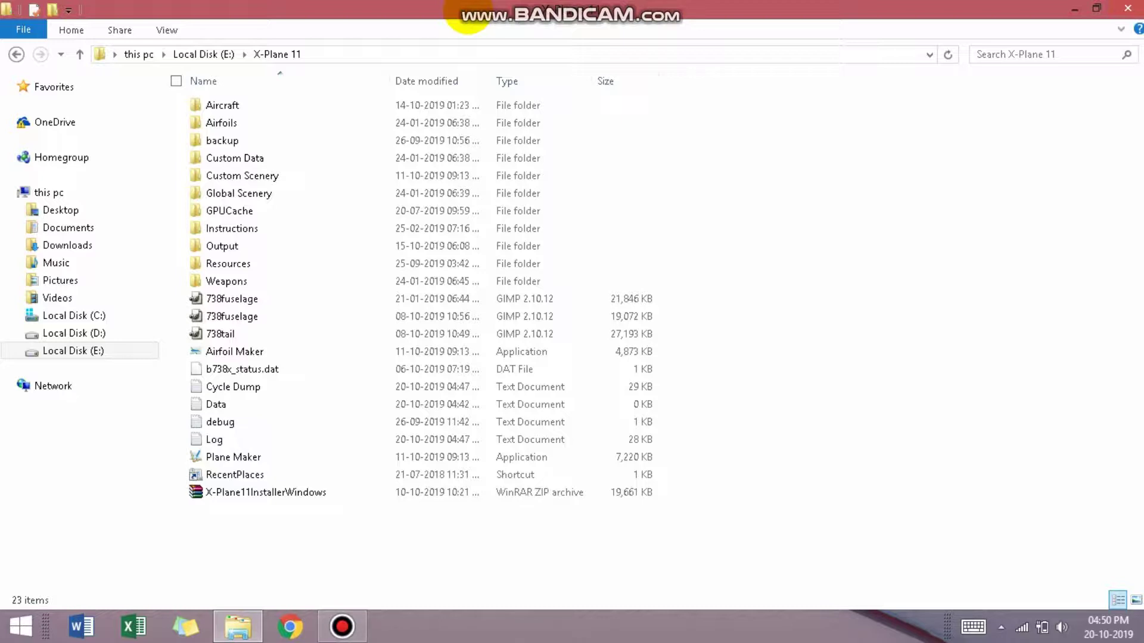
# Step: Browse to Aircraft > Laminar Research > Cirrus SF-50 > liveries
pyautogui.doubleClick(472, 103)
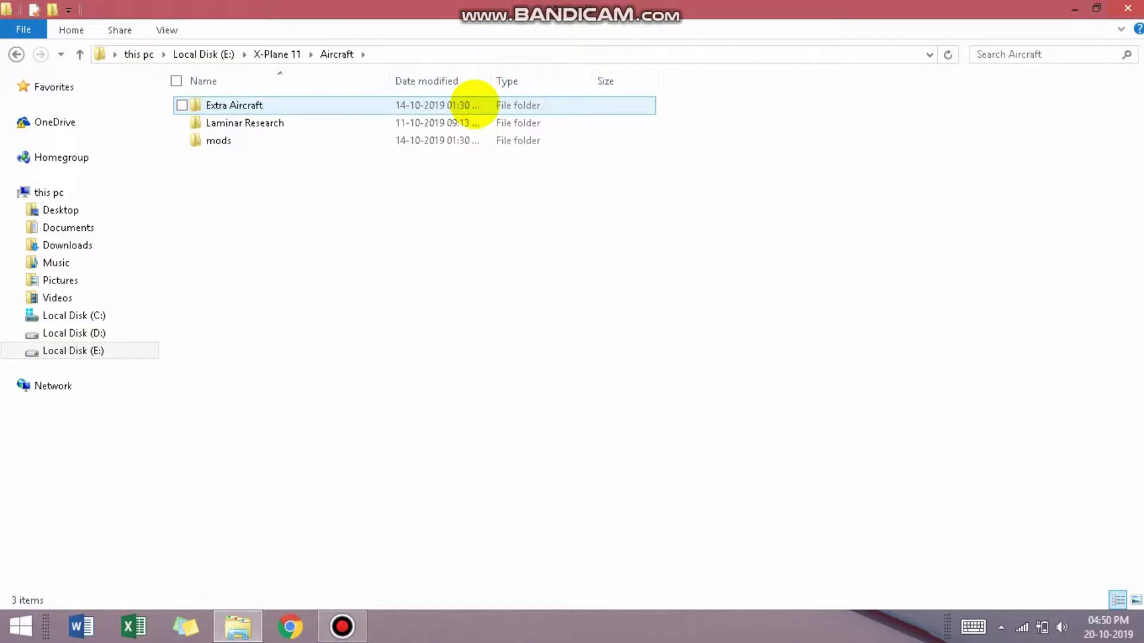
pyautogui.doubleClick(473, 119)
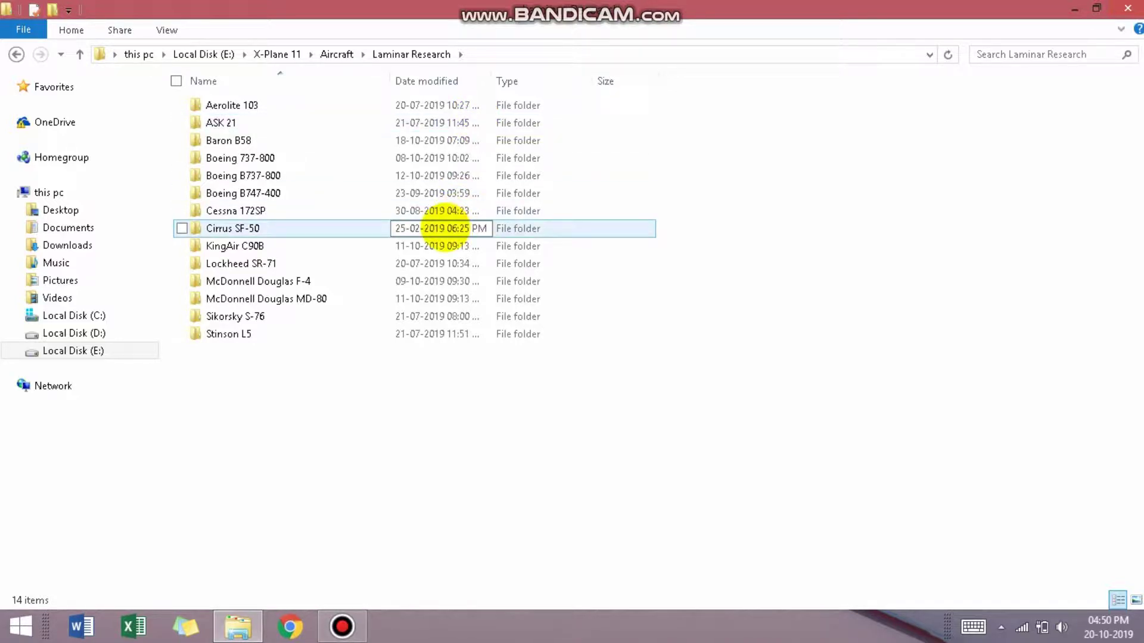
pyautogui.doubleClick(441, 228)
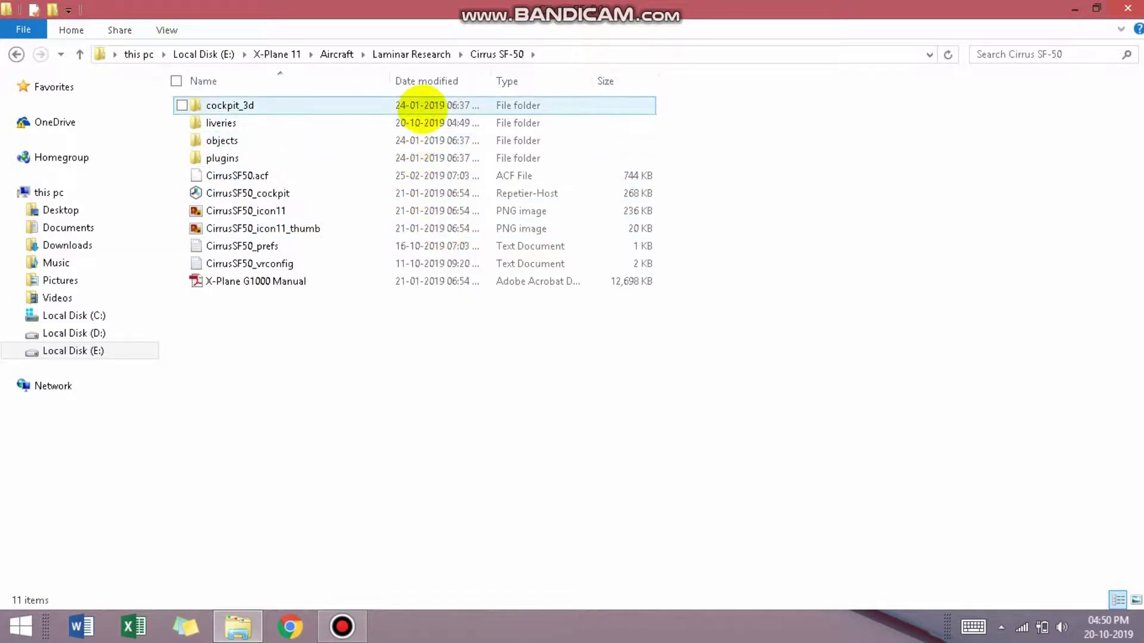
pyautogui.doubleClick(422, 128)
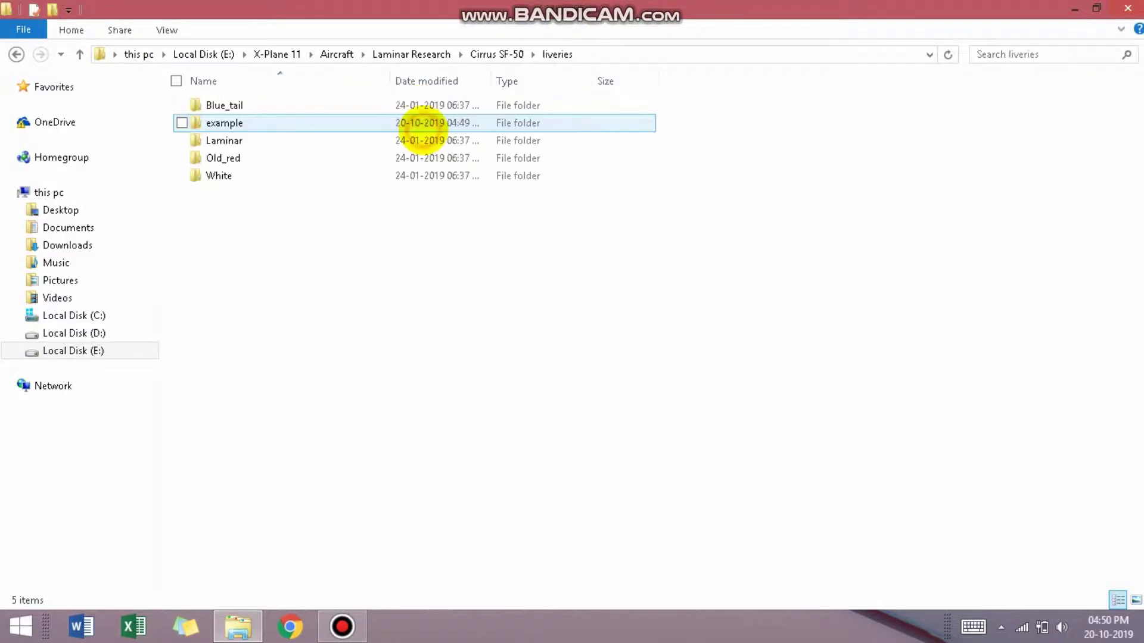
# Step: Duplicate the White livery folder, try renaming the copy, then delete 'White - Copy'
pyautogui.click(353, 176)
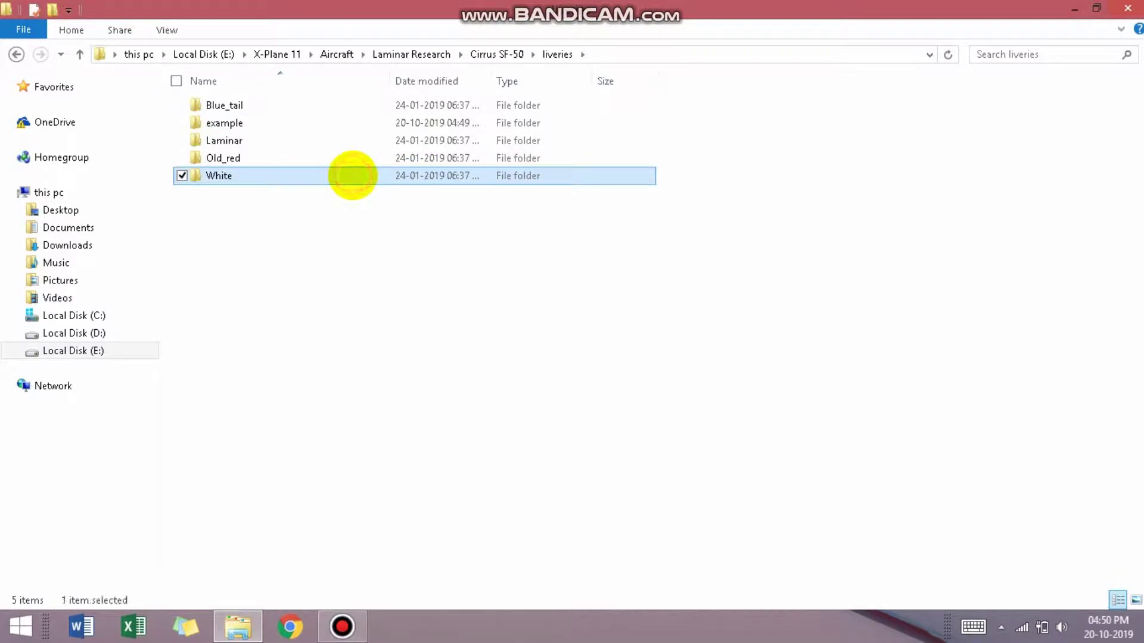
pyautogui.rightClick(352, 176)
pyautogui.click(236, 478)
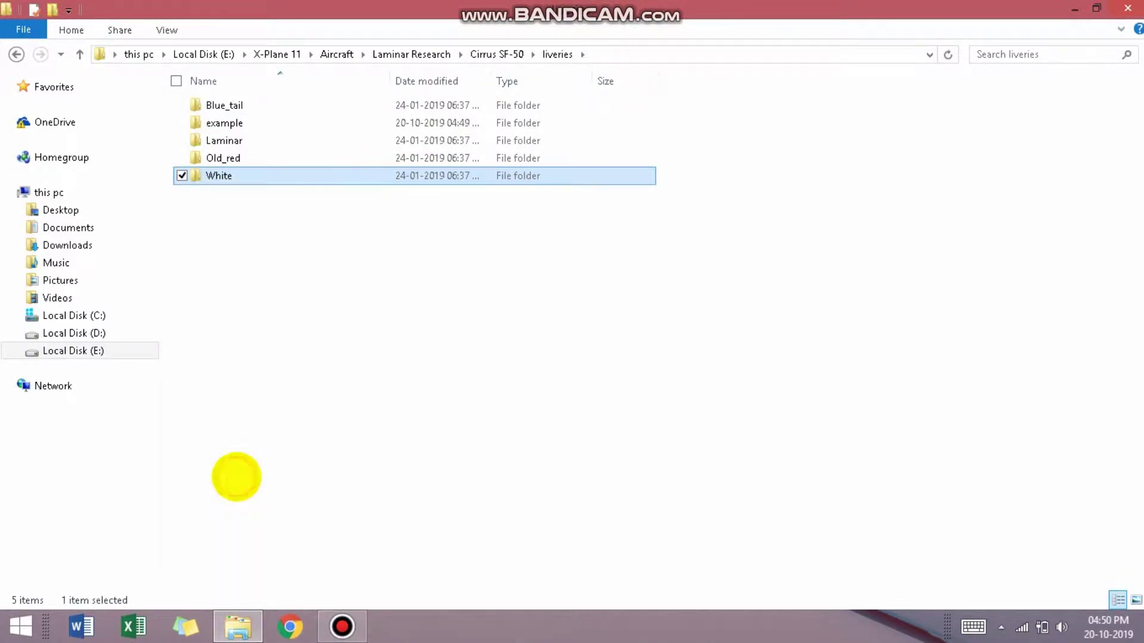
pyautogui.hotkey('ctrl', 'v')
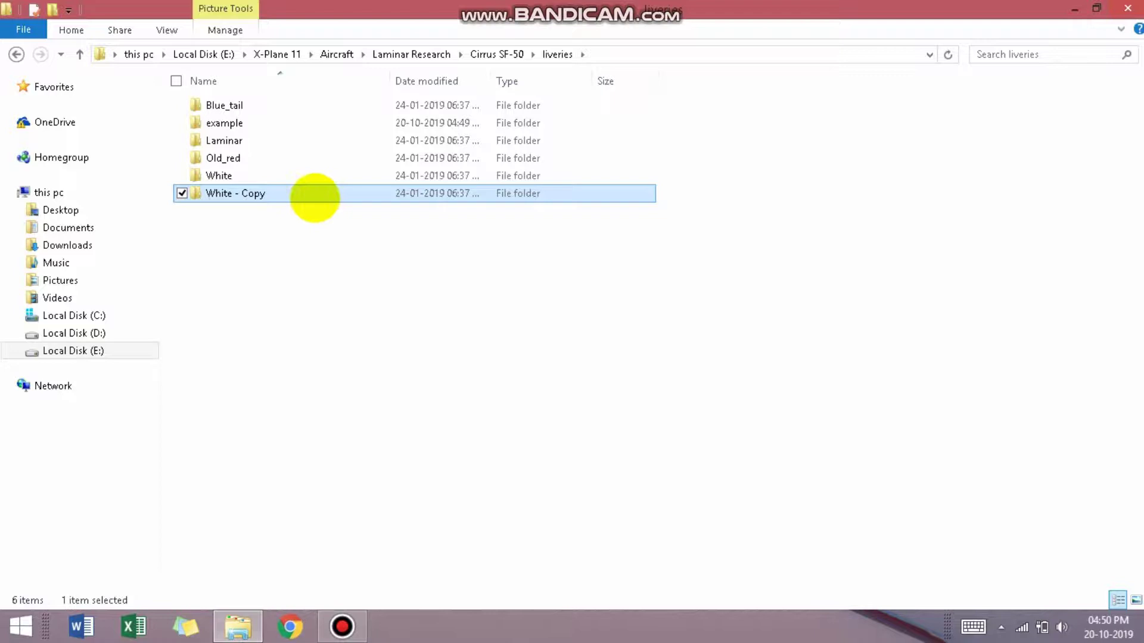
pyautogui.rightClick(314, 196)
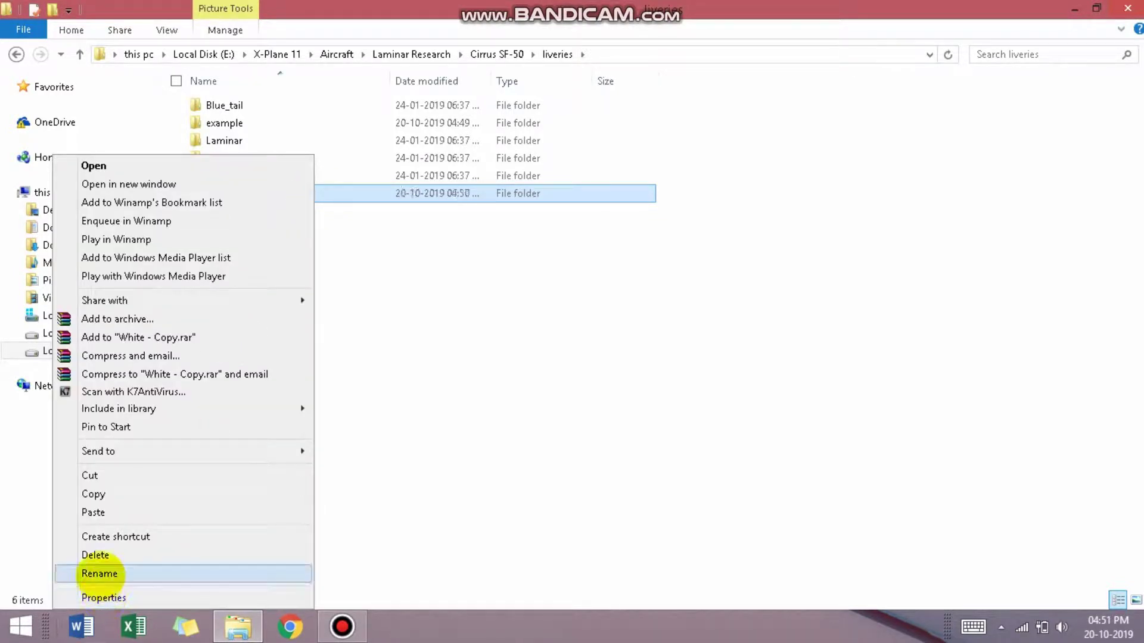
pyautogui.click(295, 572)
pyautogui.write('ex')
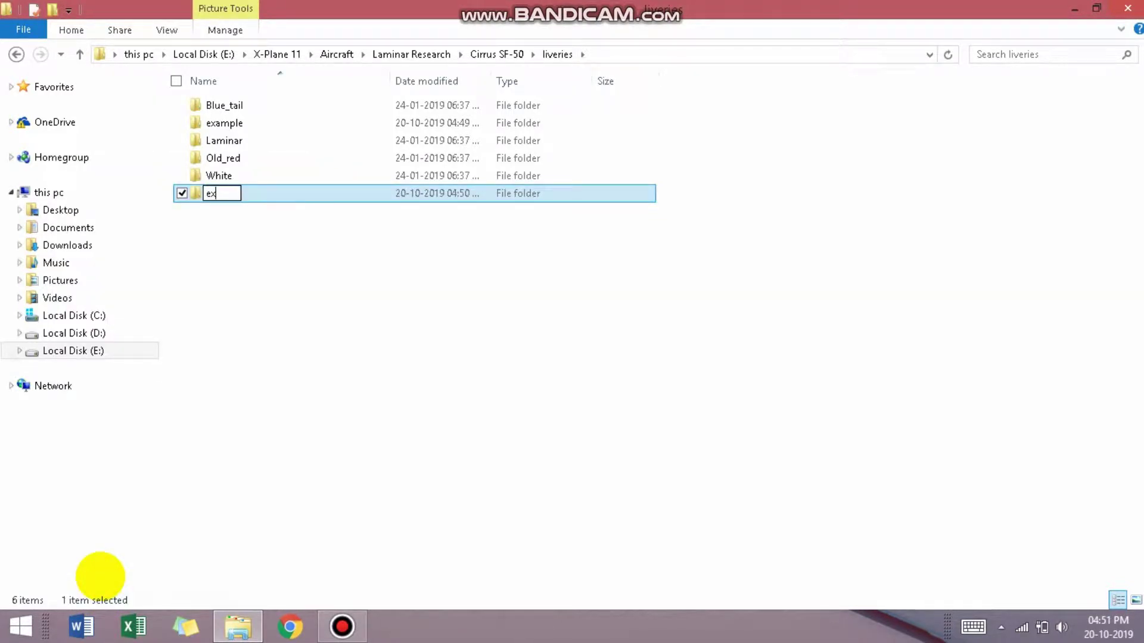
pyautogui.write('ample')
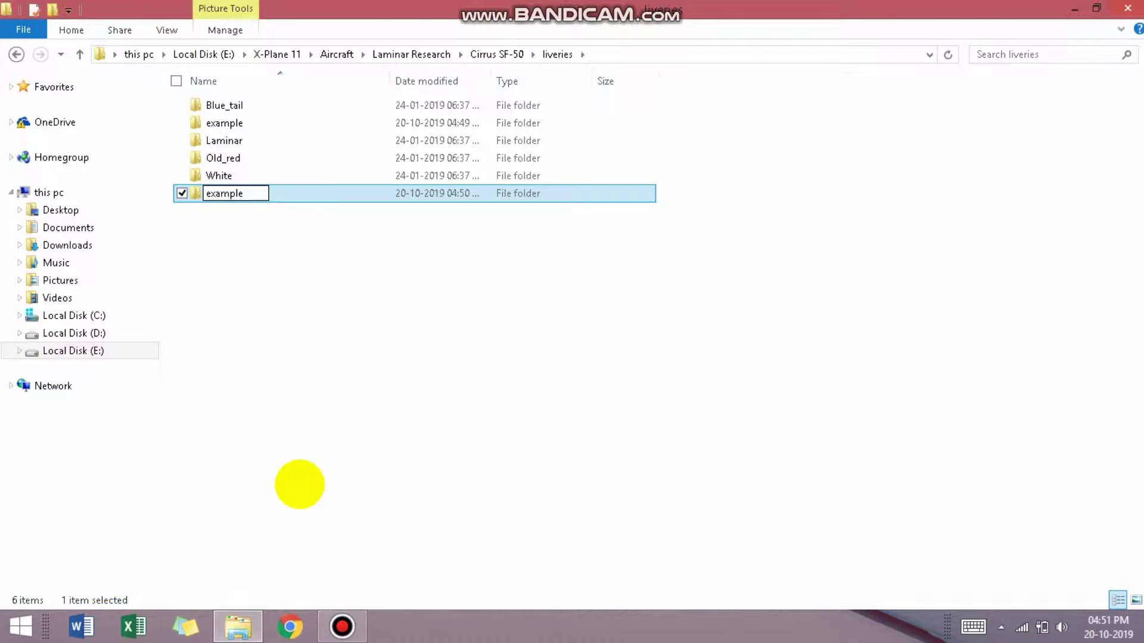
pyautogui.click(699, 484)
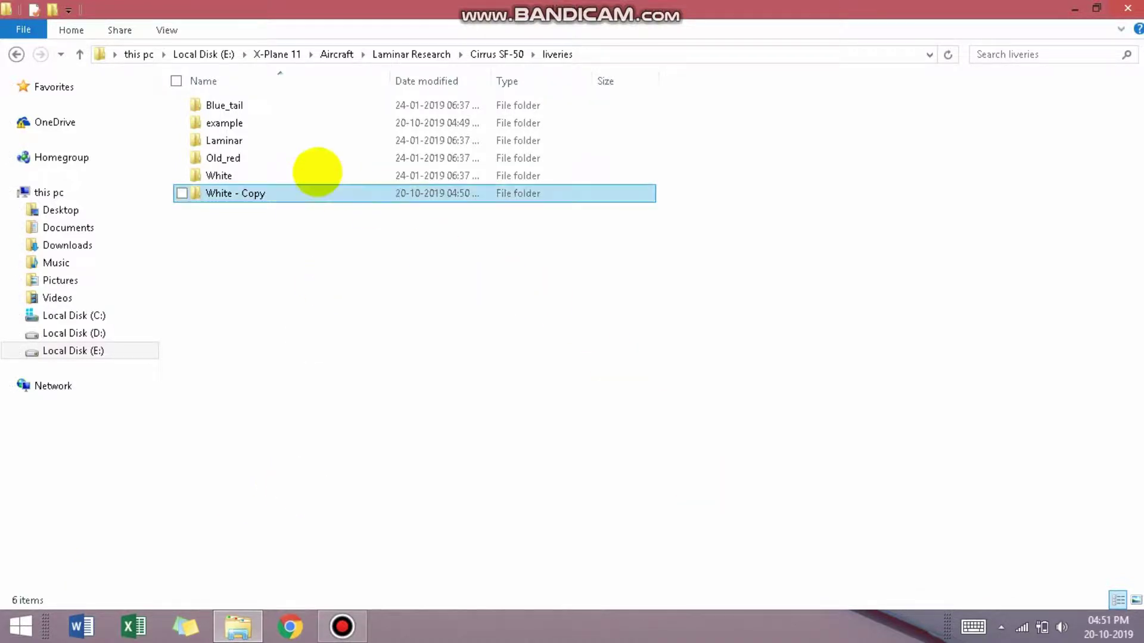
pyautogui.click(318, 193)
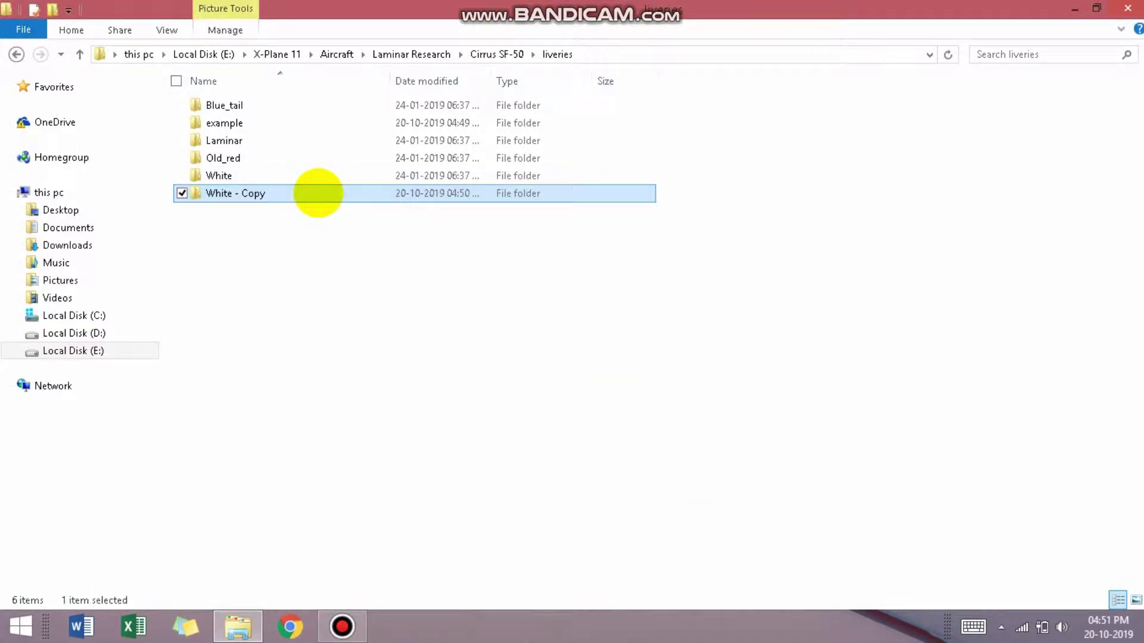
pyautogui.press('Delete')
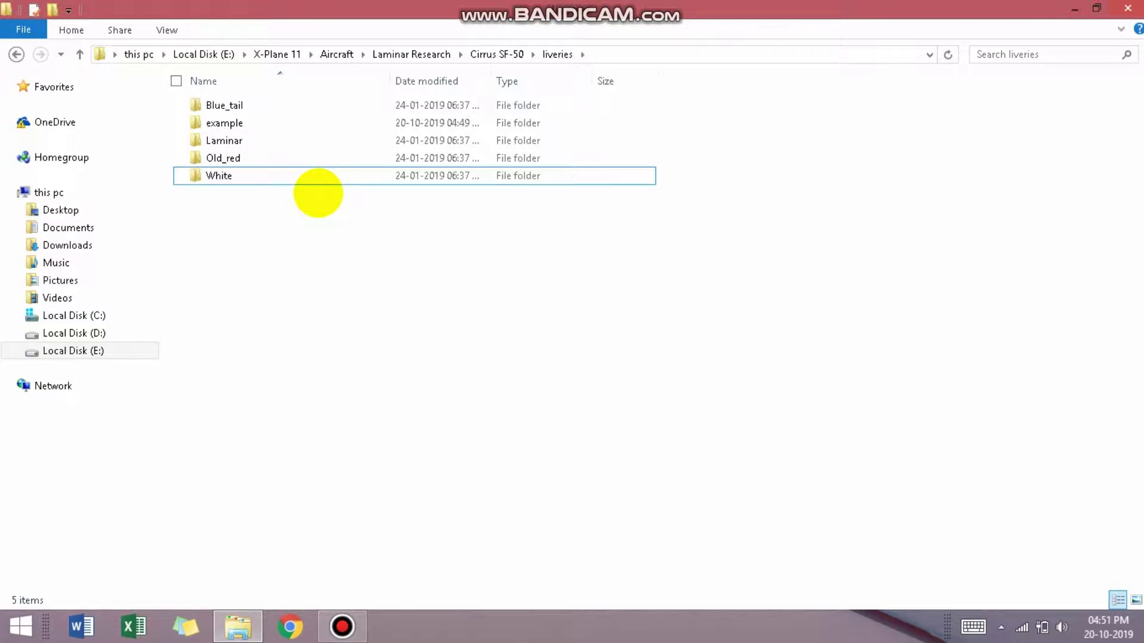
# Step: Go into example > objects and select the fuse texture to open in GIMP
pyautogui.doubleClick(349, 123)
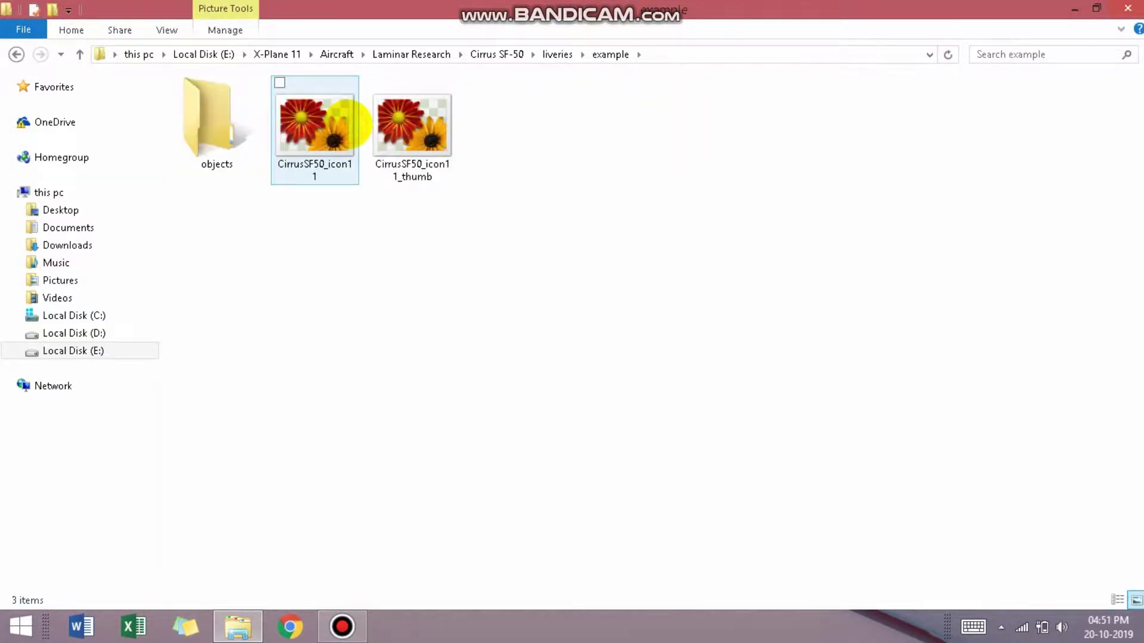
pyautogui.moveTo(218, 123)
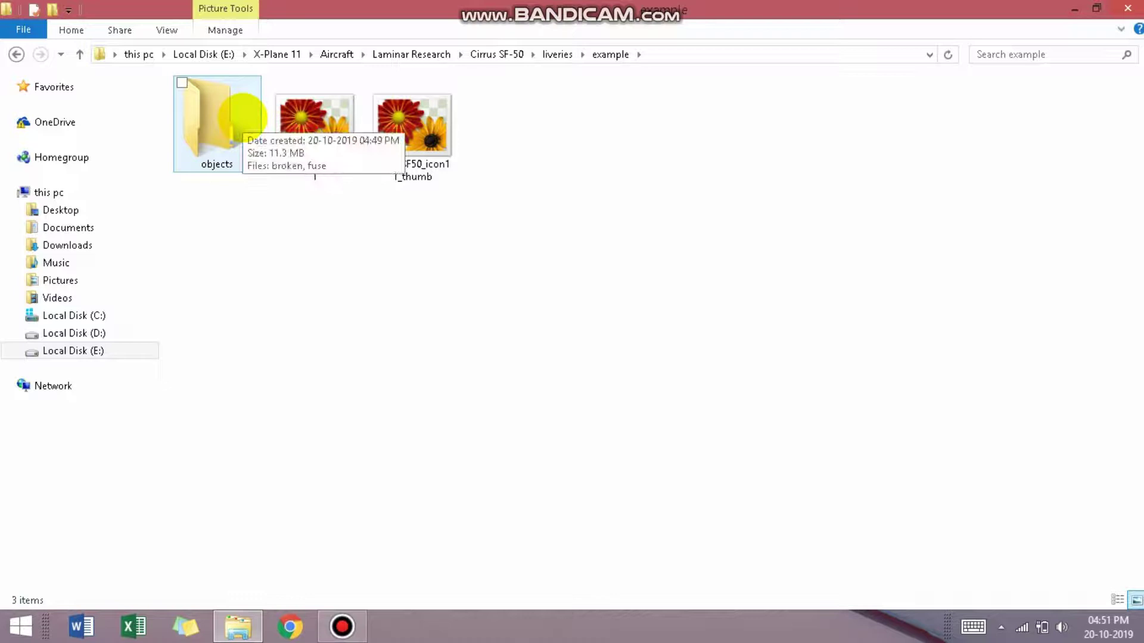
pyautogui.doubleClick(244, 121)
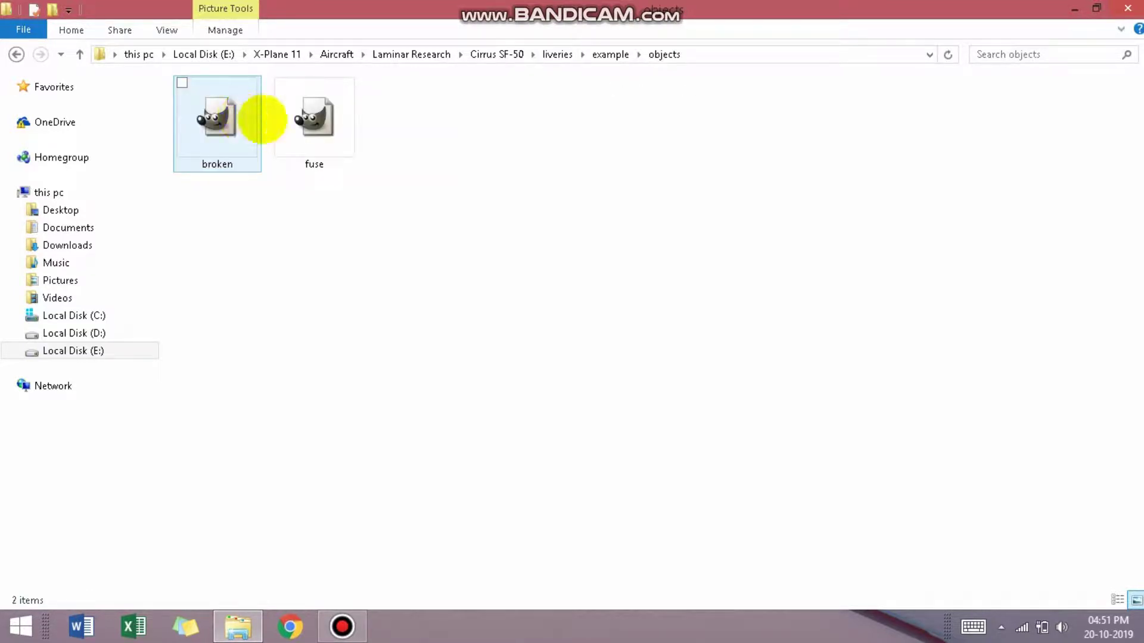
pyautogui.click(333, 121)
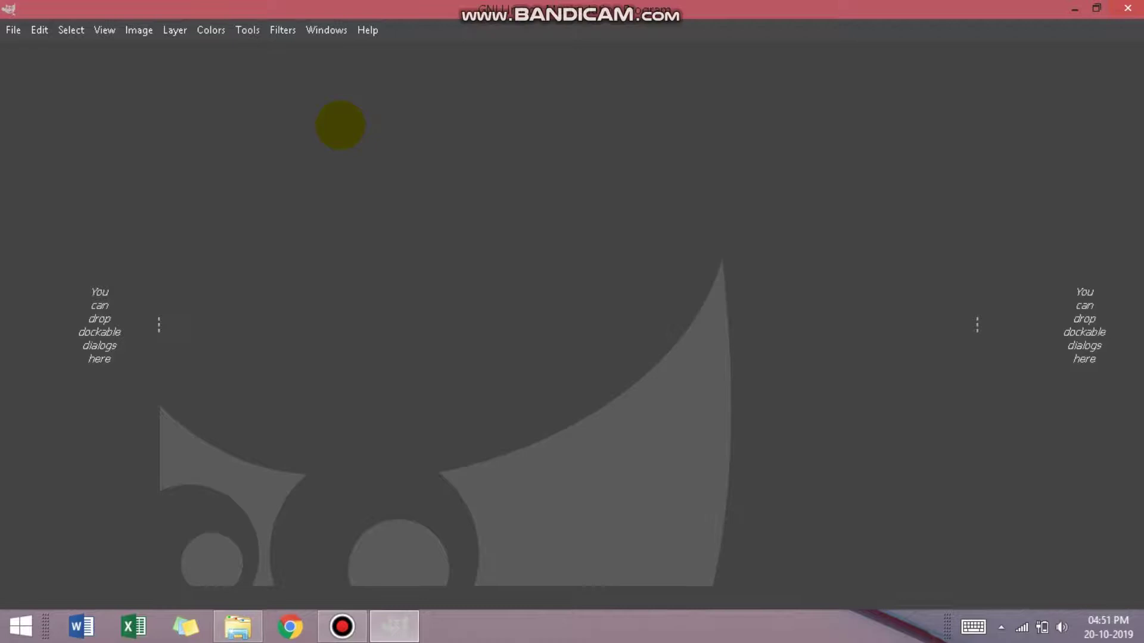
# Step: Accept the DDS import for fuse and create a blank 4096×4096 image
pyautogui.click(393, 226)
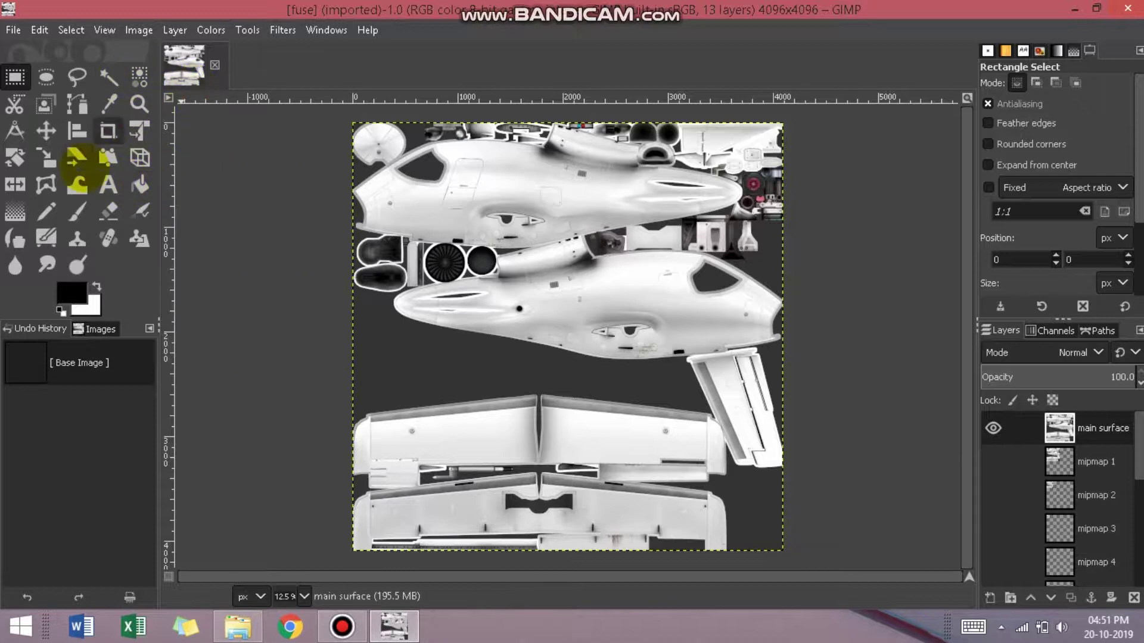
pyautogui.hotkey('ctrl', 'n')
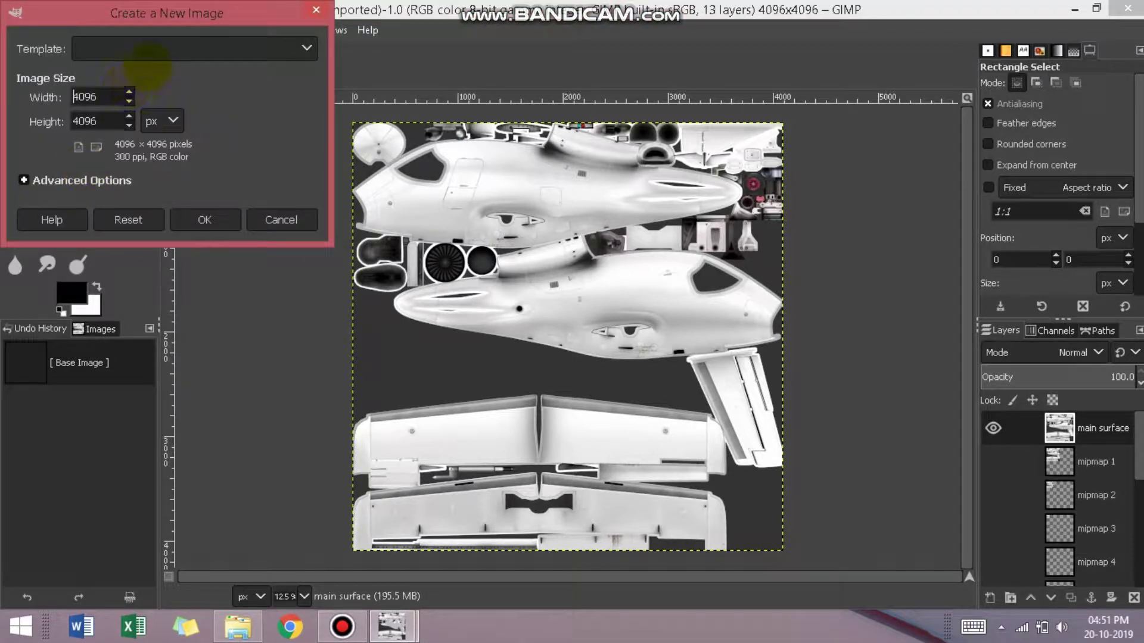
pyautogui.click(205, 219)
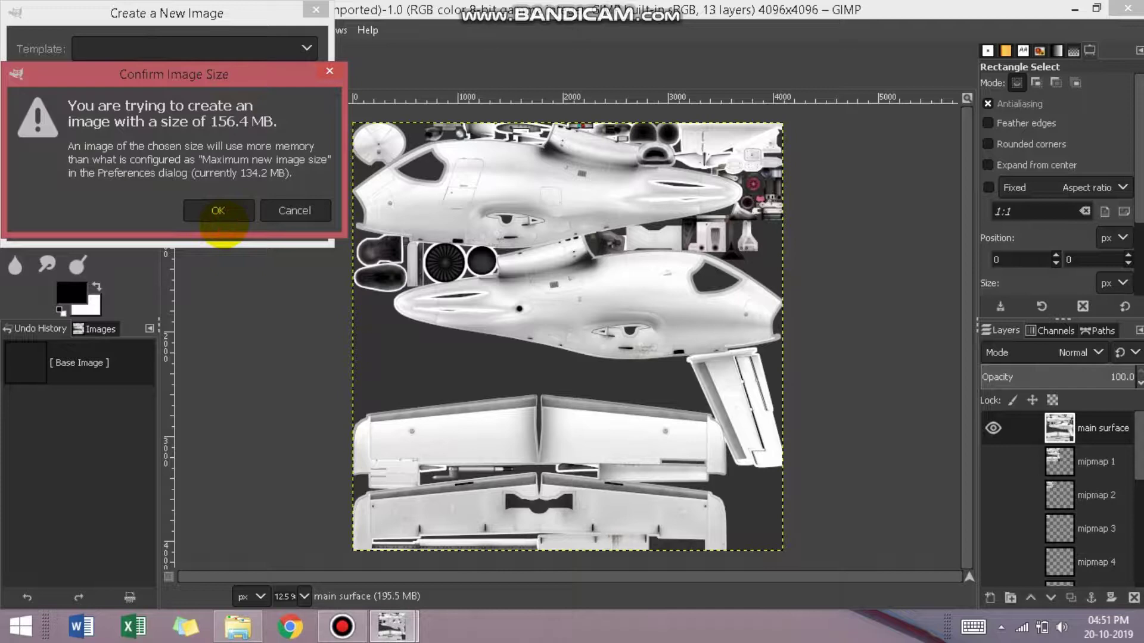
pyautogui.click(218, 211)
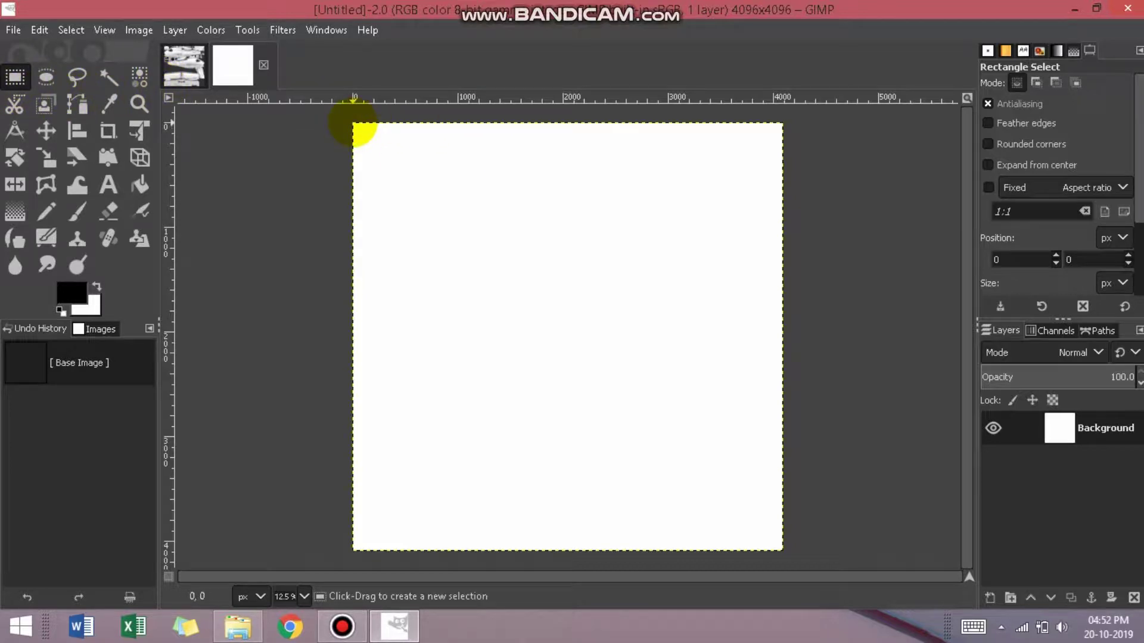
# Step: Select a thin strip at the canvas top and bucket-fill it with bright green 08ff00
pyautogui.moveTo(357, 126)
pyautogui.mouseDown()
pyautogui.moveTo(677, 185)
pyautogui.moveTo(781, 163)
pyautogui.mouseUp()
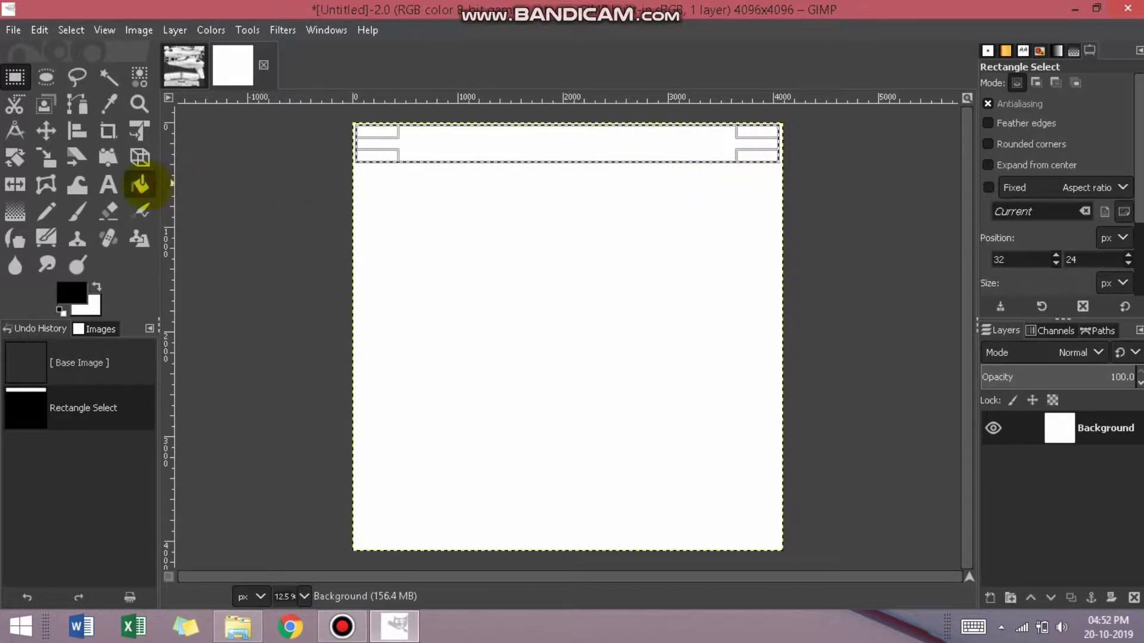
pyautogui.click(139, 185)
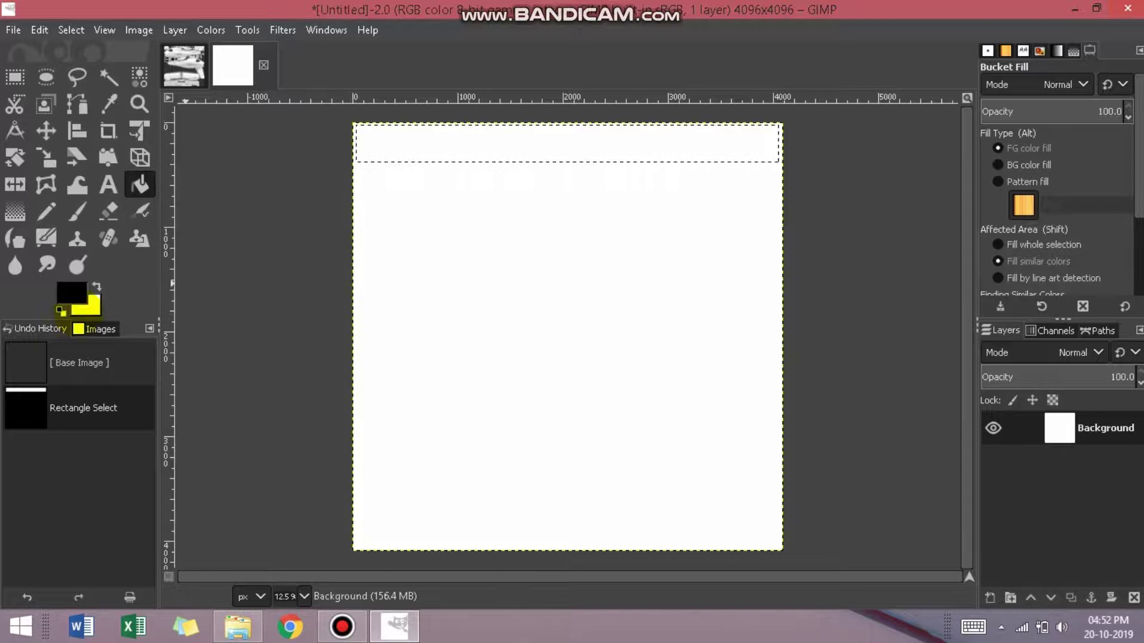
pyautogui.click(73, 291)
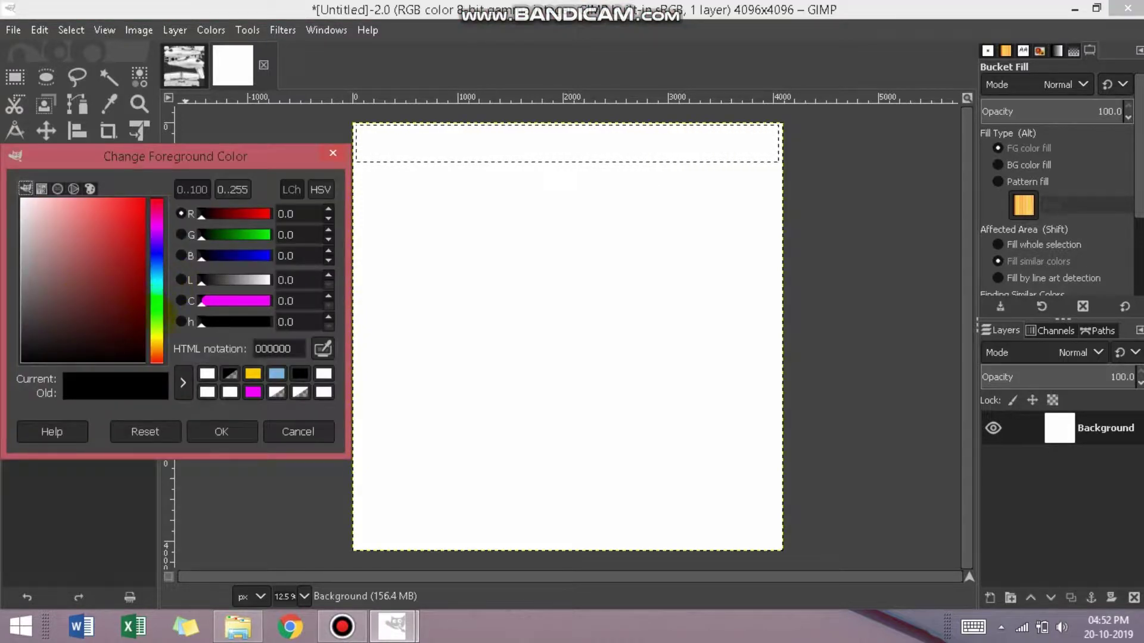
pyautogui.moveTo(157, 312); pyautogui.dragTo(157, 305)
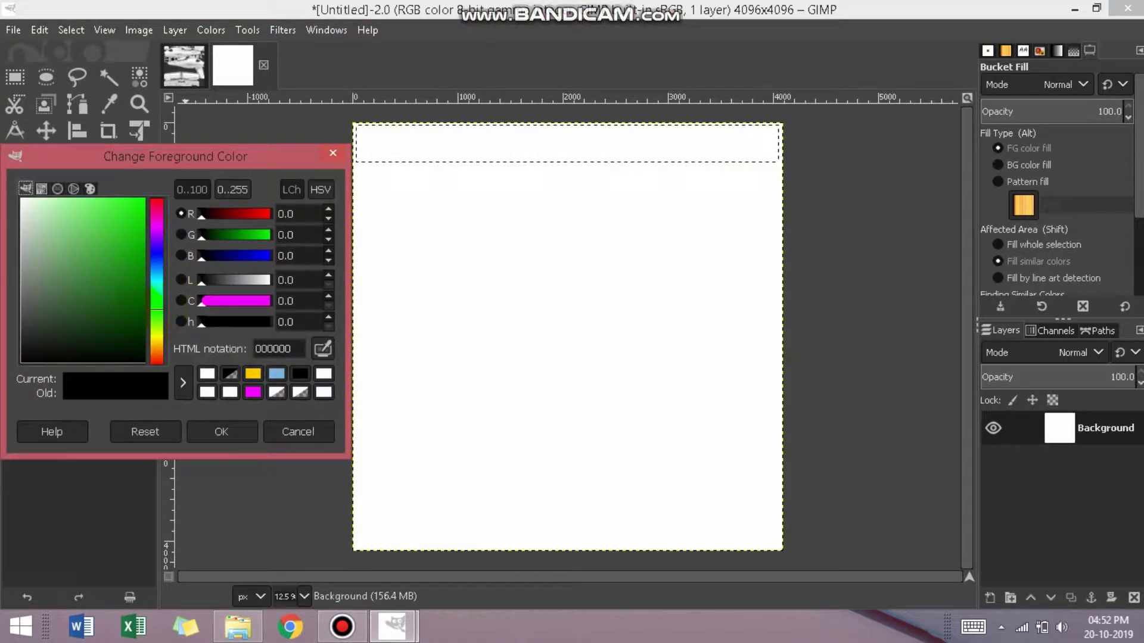
pyautogui.click(143, 200)
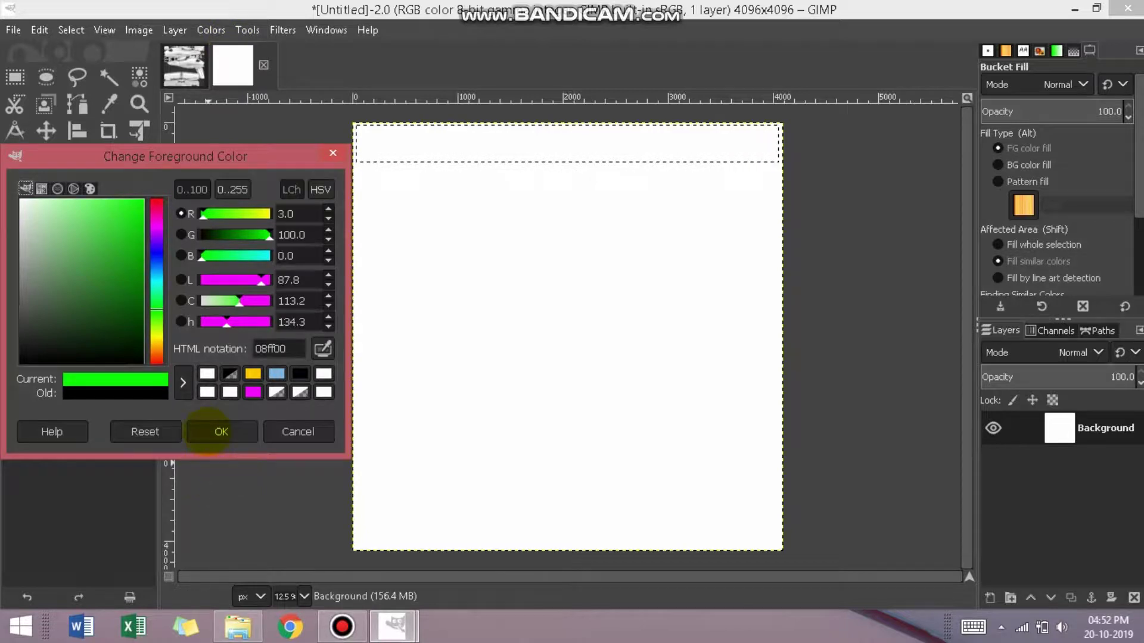
pyautogui.click(221, 431)
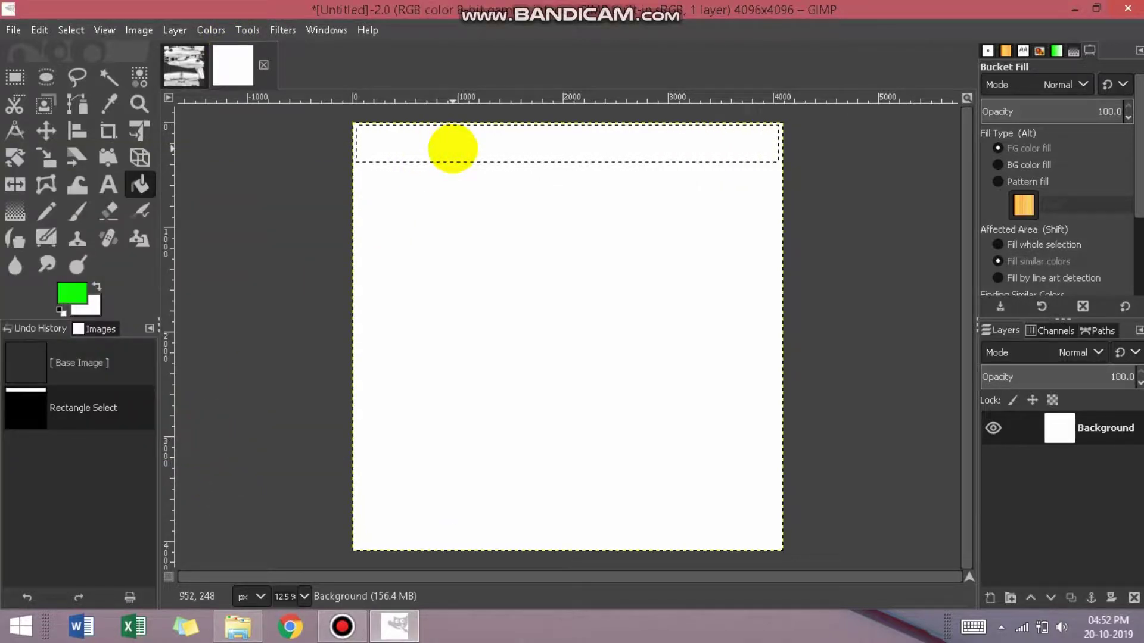
pyautogui.click(453, 148)
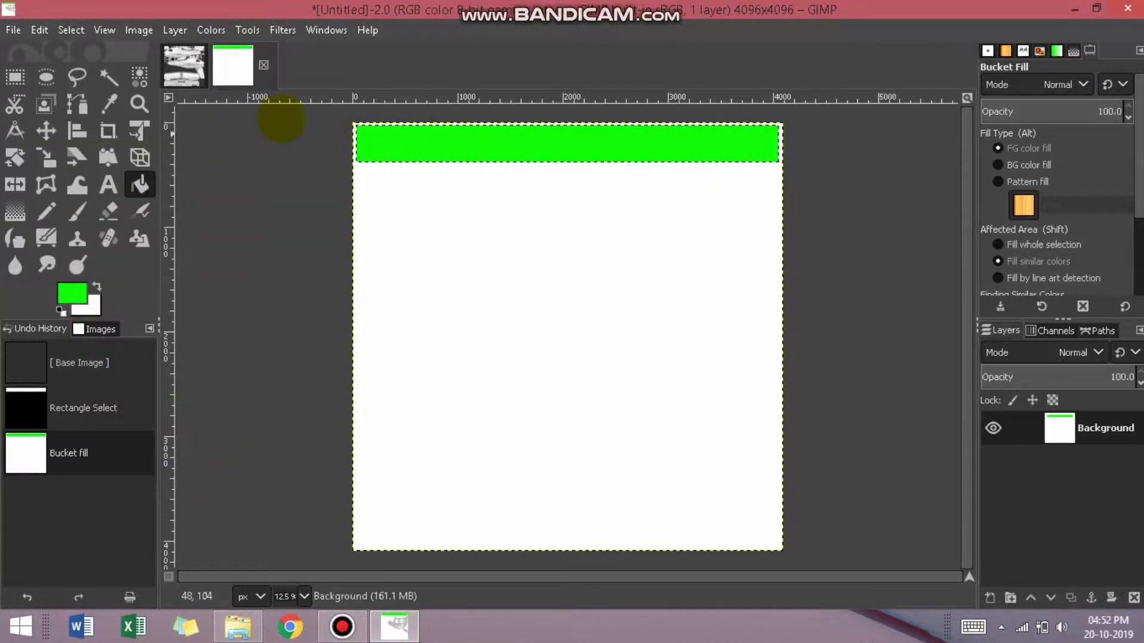
# Step: Select a strip below the green bar and bucket-fill it with blue 003eff
pyautogui.click(15, 76)
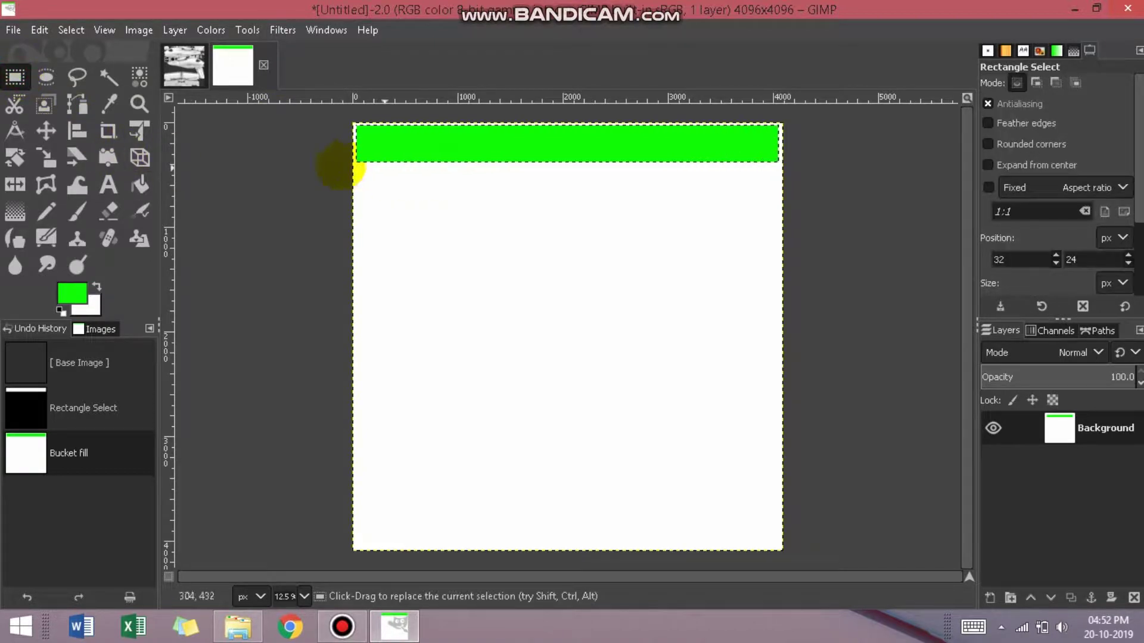
pyautogui.moveTo(357, 162); pyautogui.dragTo(724, 202)
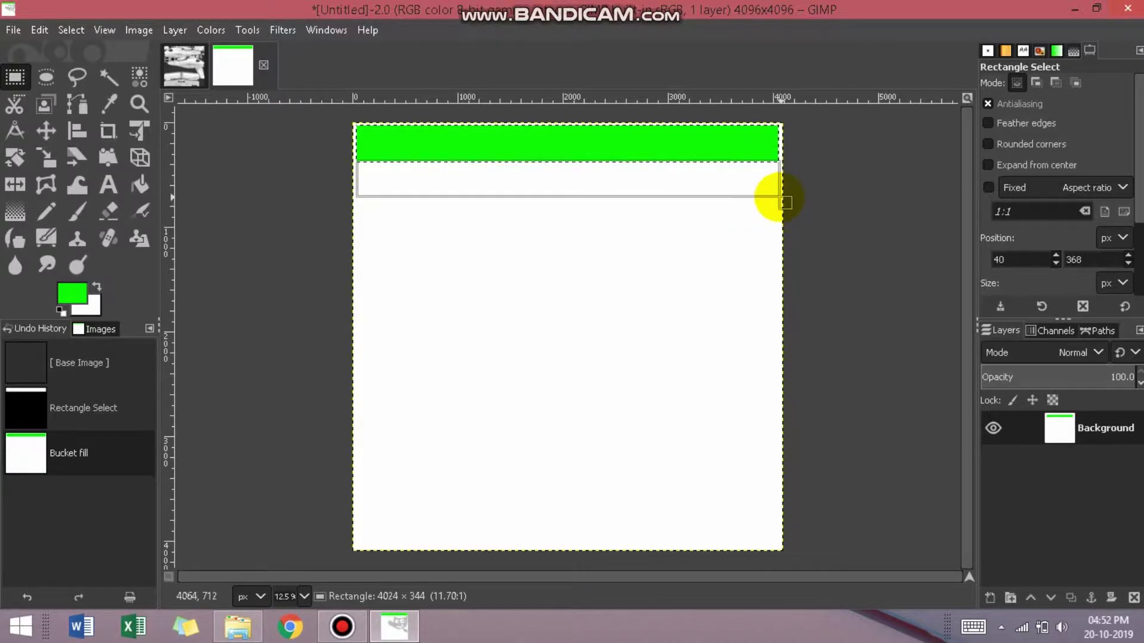
pyautogui.moveTo(724, 199); pyautogui.dragTo(782, 203)
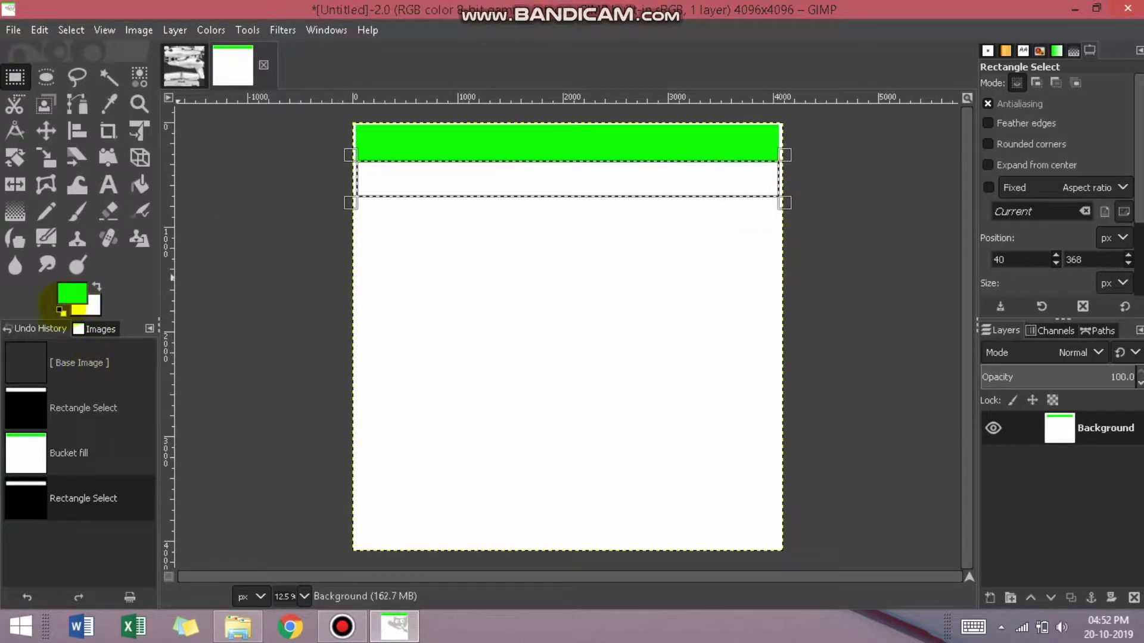
pyautogui.click(72, 293)
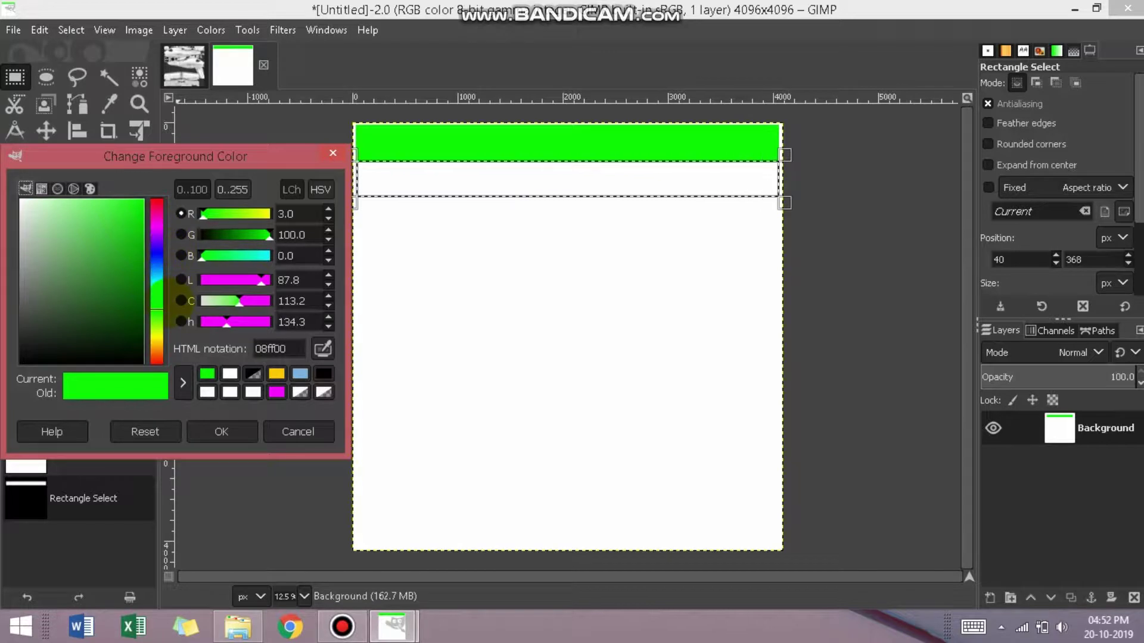
pyautogui.moveTo(158, 311); pyautogui.dragTo(158, 259)
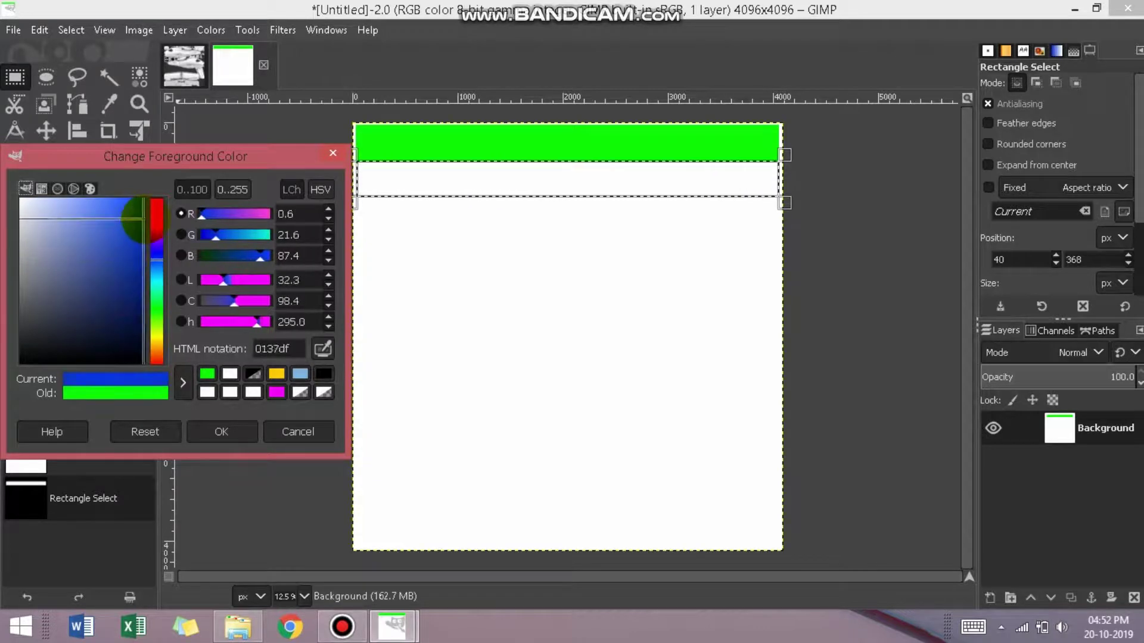
pyautogui.click(224, 430)
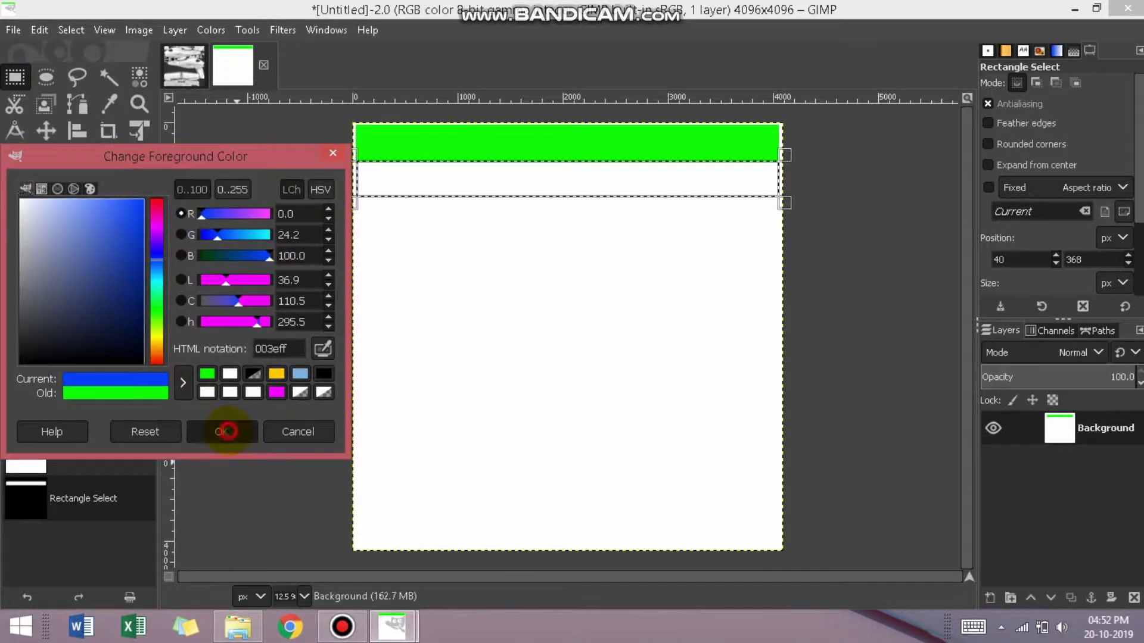
pyautogui.click(139, 185)
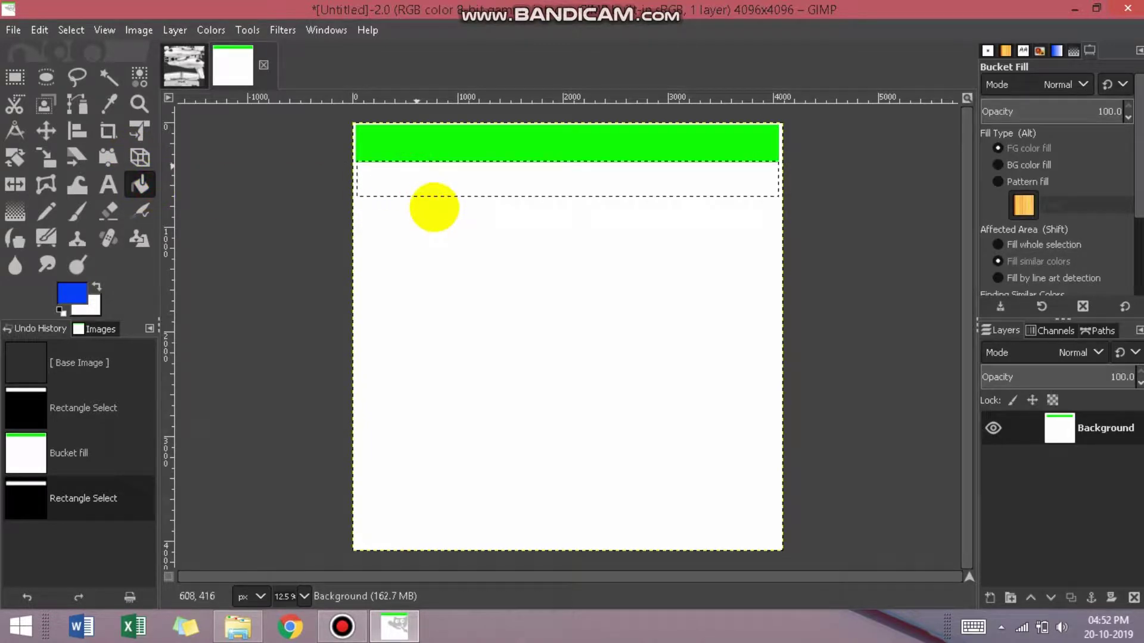
pyautogui.click(434, 204)
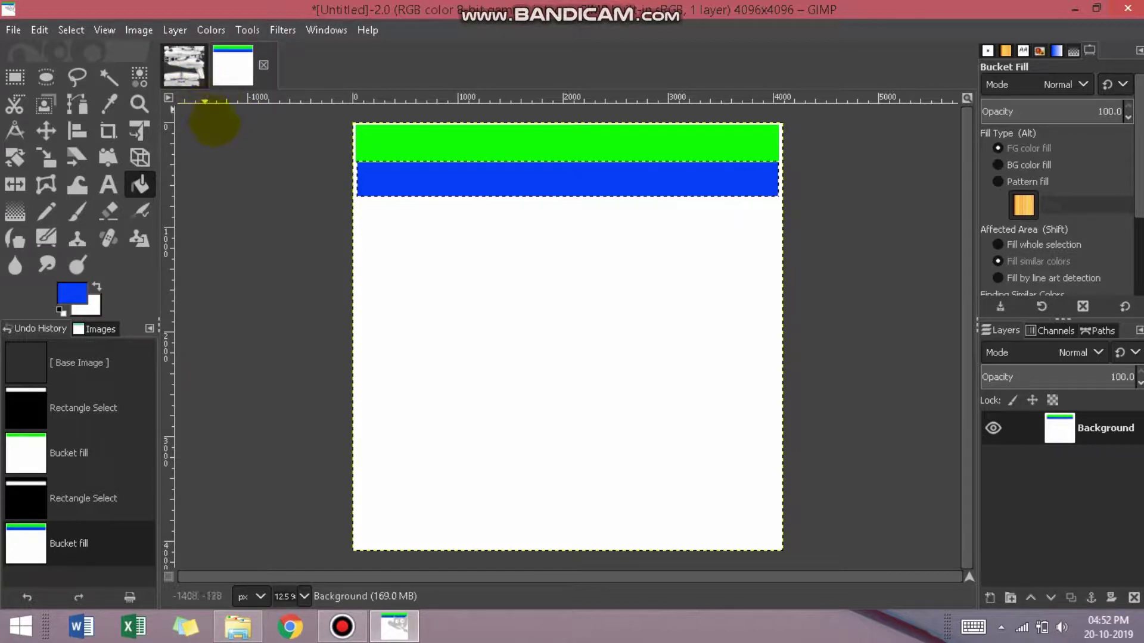
pyautogui.click(188, 69)
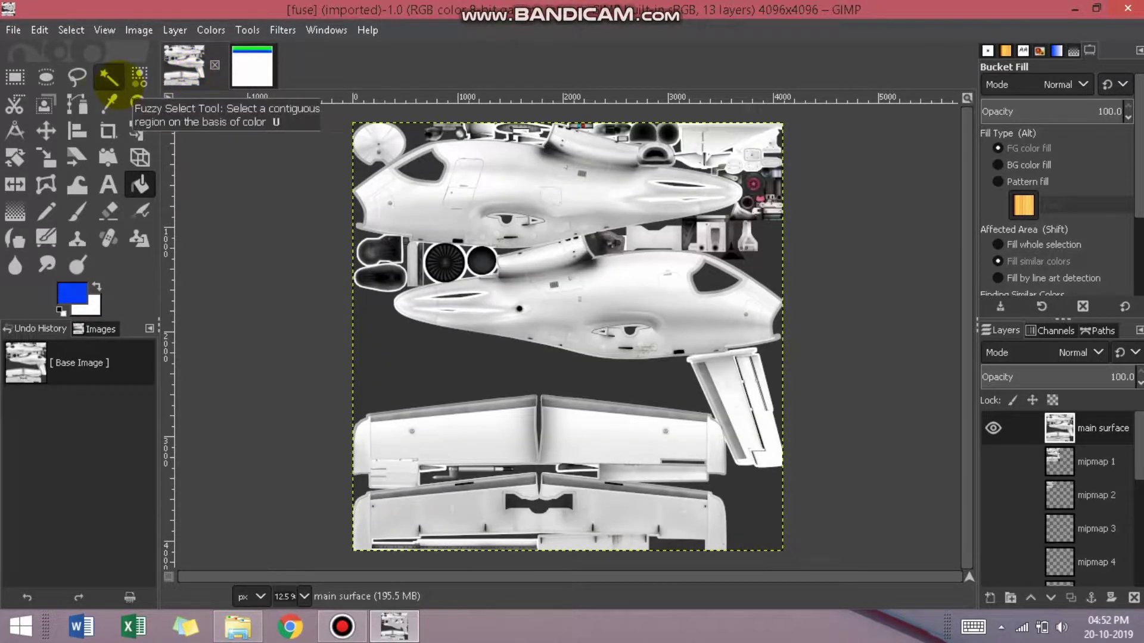
# Step: Fuzzy-select white fuselage areas, lowering the similarity threshold from about 117
pyautogui.click(109, 78)
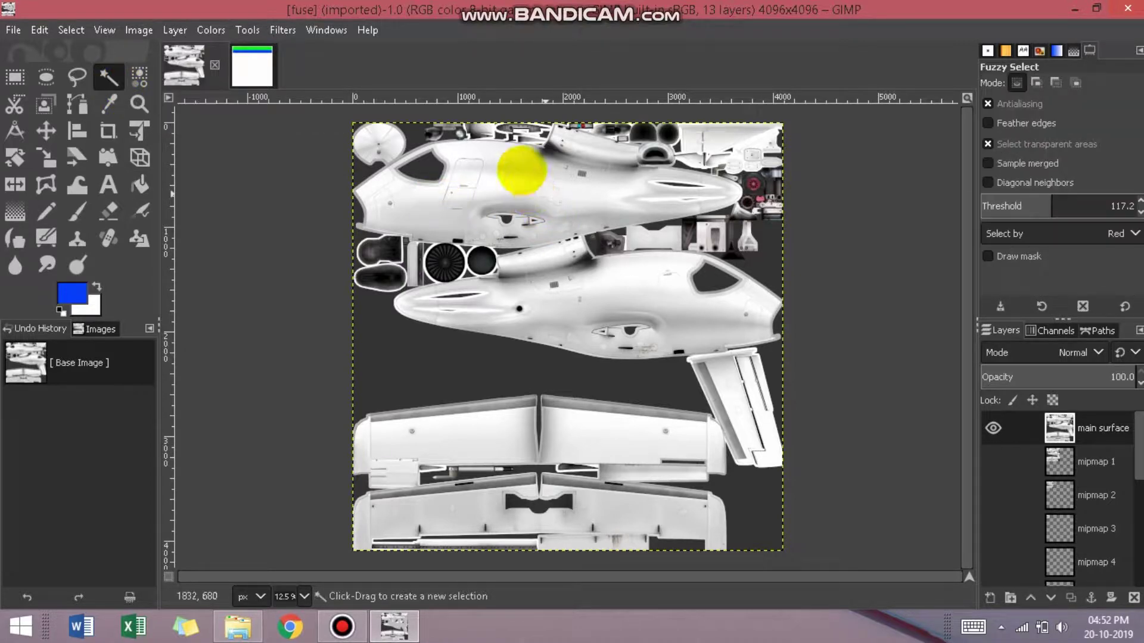
pyautogui.click(533, 177)
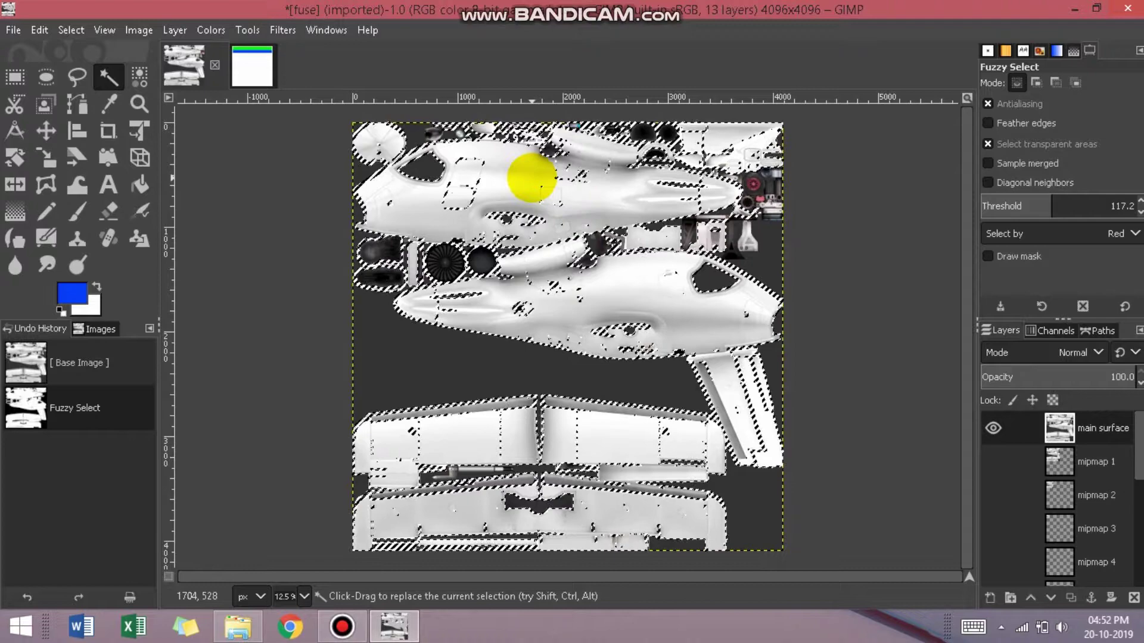
pyautogui.moveTo(1038, 207)
pyautogui.mouseDown()
pyautogui.moveTo(1055, 207)
pyautogui.moveTo(1000, 180)
pyautogui.mouseUp()
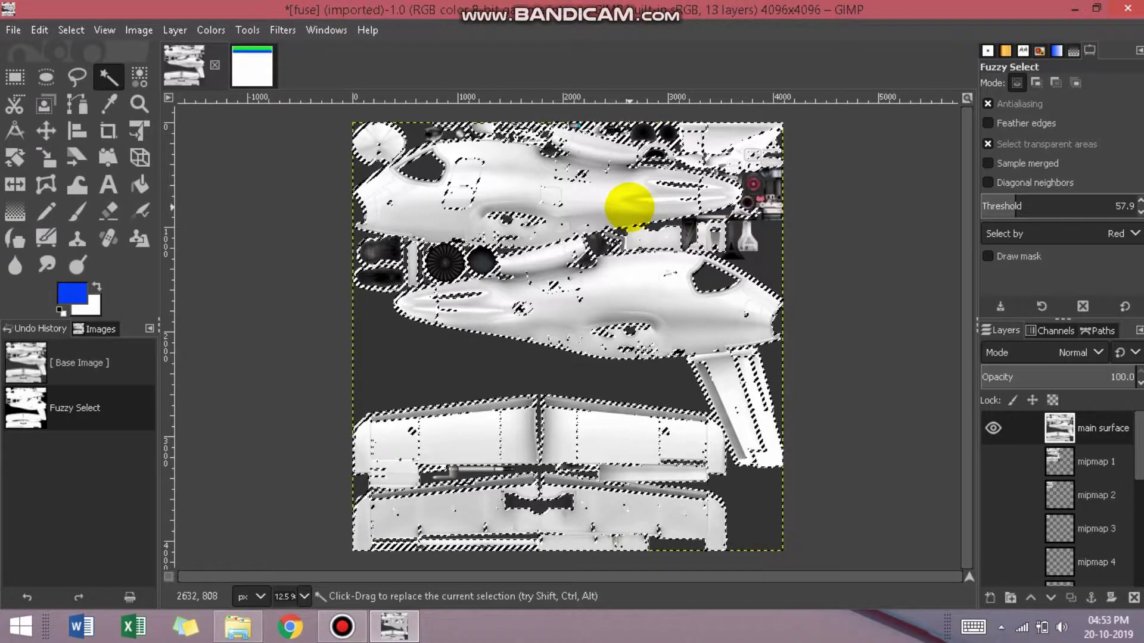
pyautogui.click(629, 208)
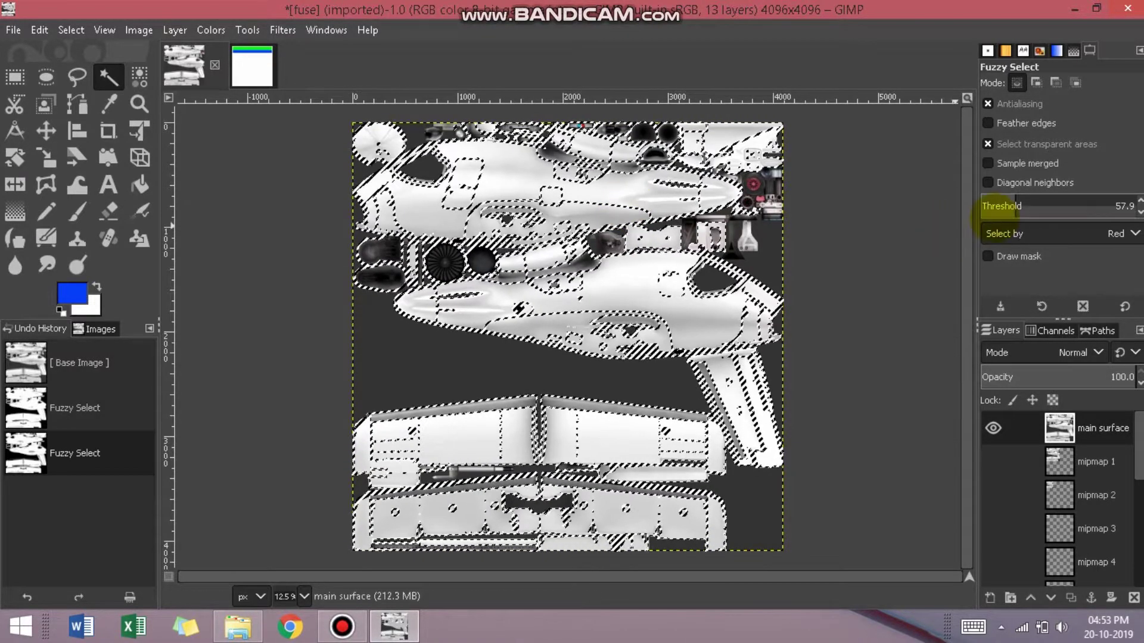
pyautogui.moveTo(993, 210); pyautogui.dragTo(938, 211)
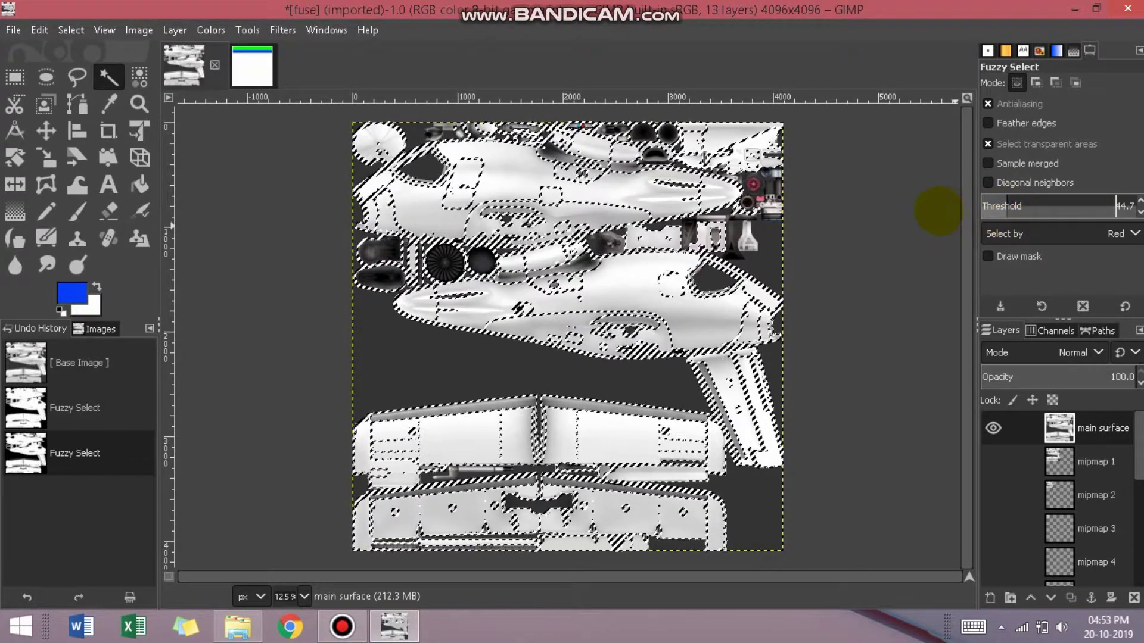
pyautogui.moveTo(602, 192); pyautogui.dragTo(601, 194)
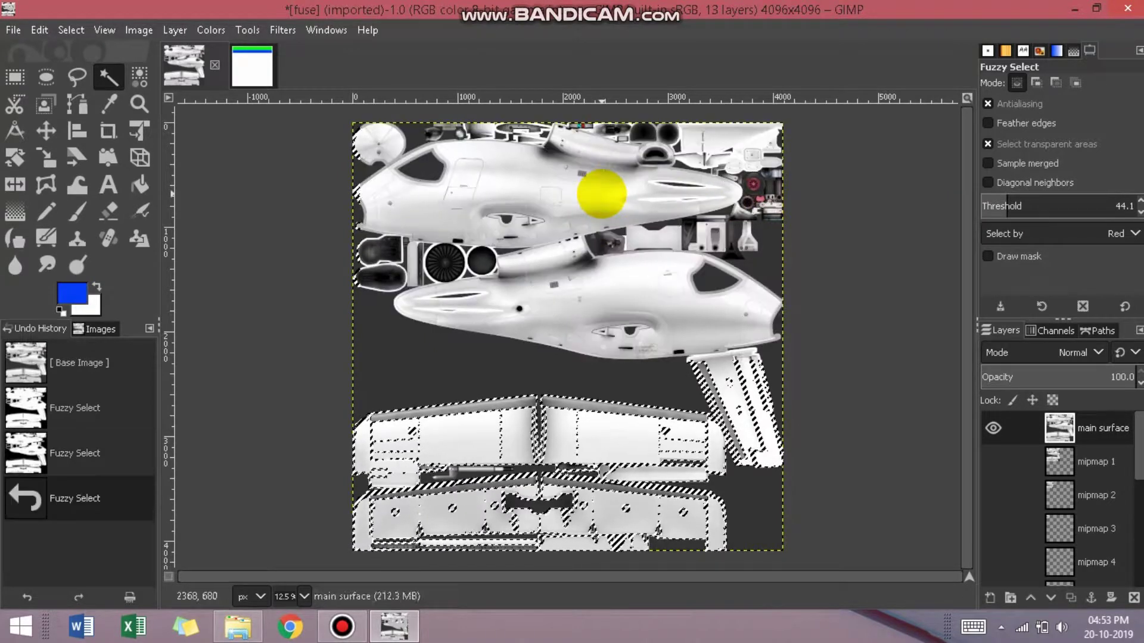
pyautogui.click(602, 194)
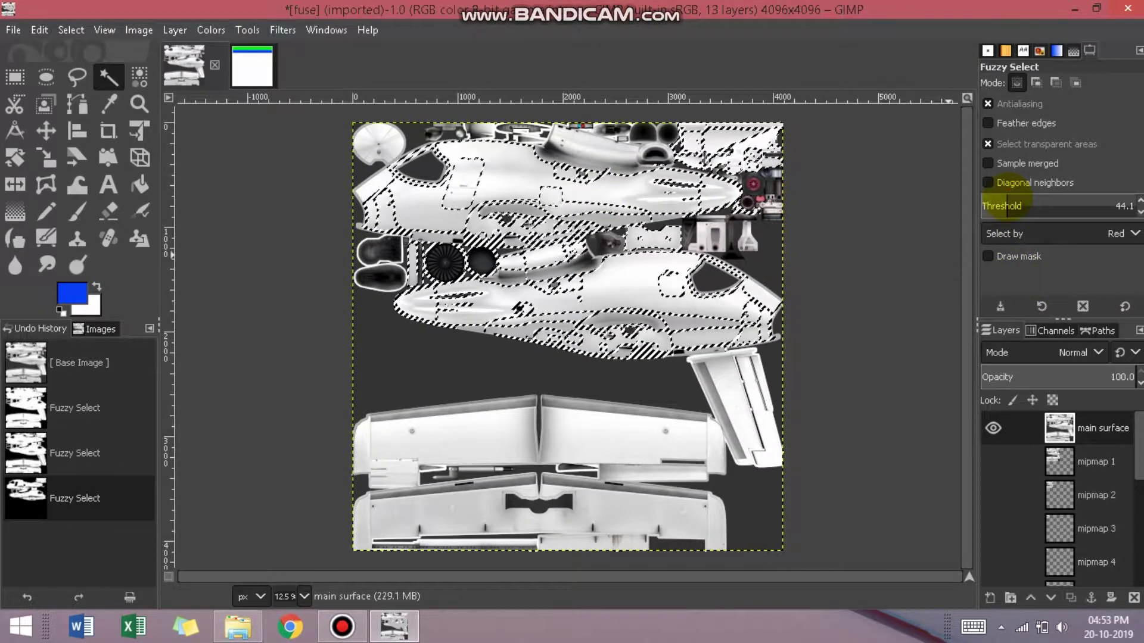
# Step: Set the threshold to about 25.5 and select the left wing panel
pyautogui.moveTo(990, 205); pyautogui.dragTo(950, 209)
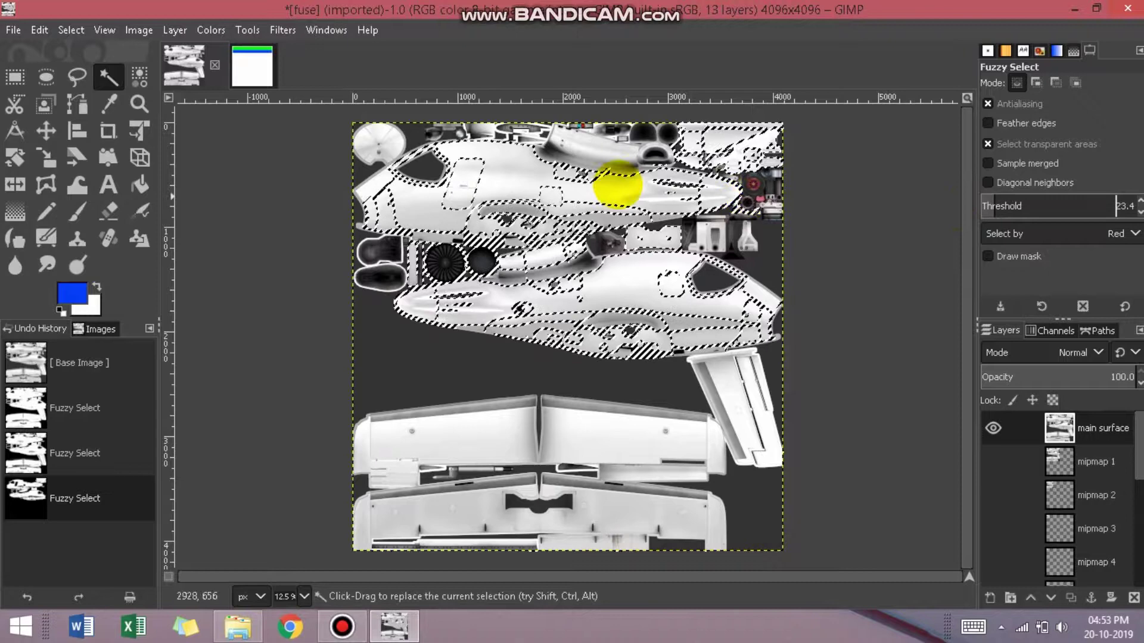
pyautogui.click(617, 185)
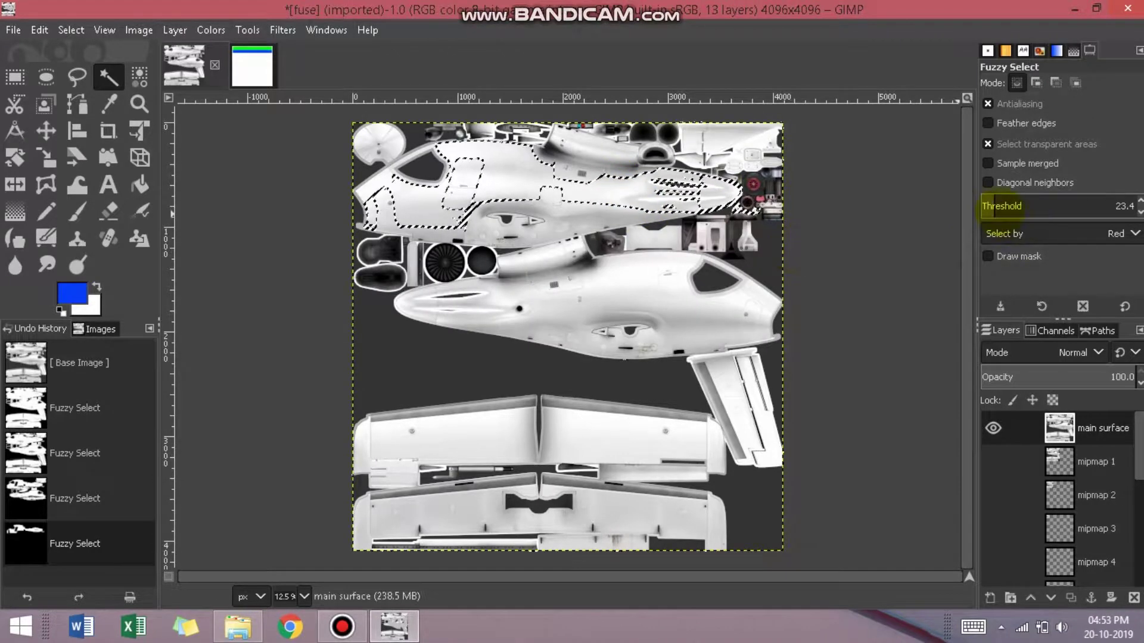
pyautogui.click(996, 206)
pyautogui.moveTo(997, 206); pyautogui.dragTo(950, 214)
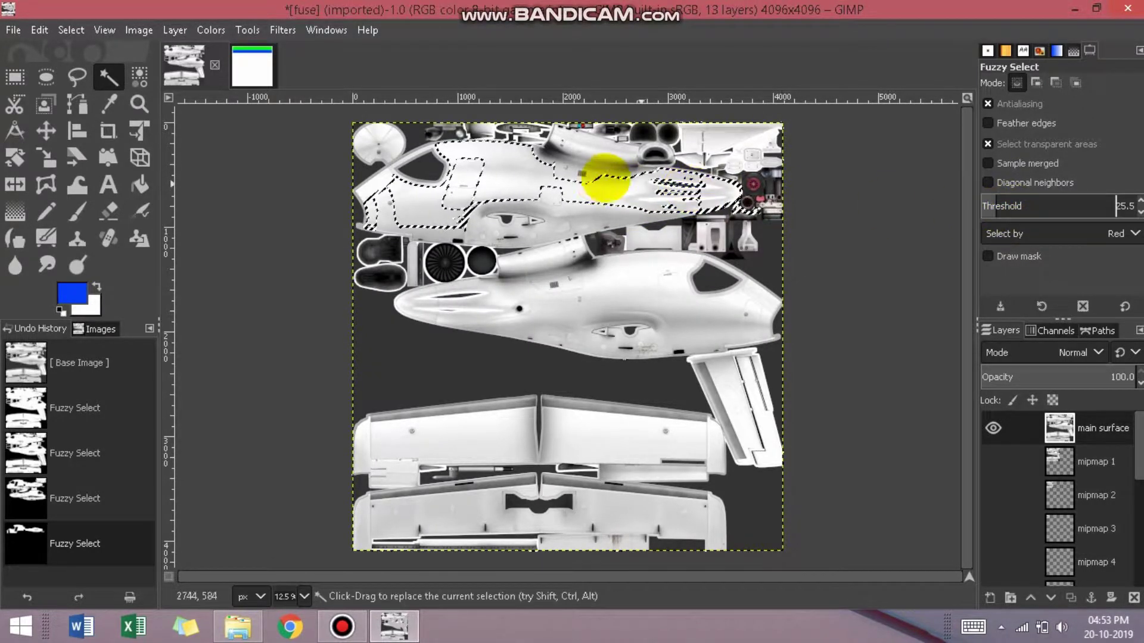
pyautogui.click(597, 184)
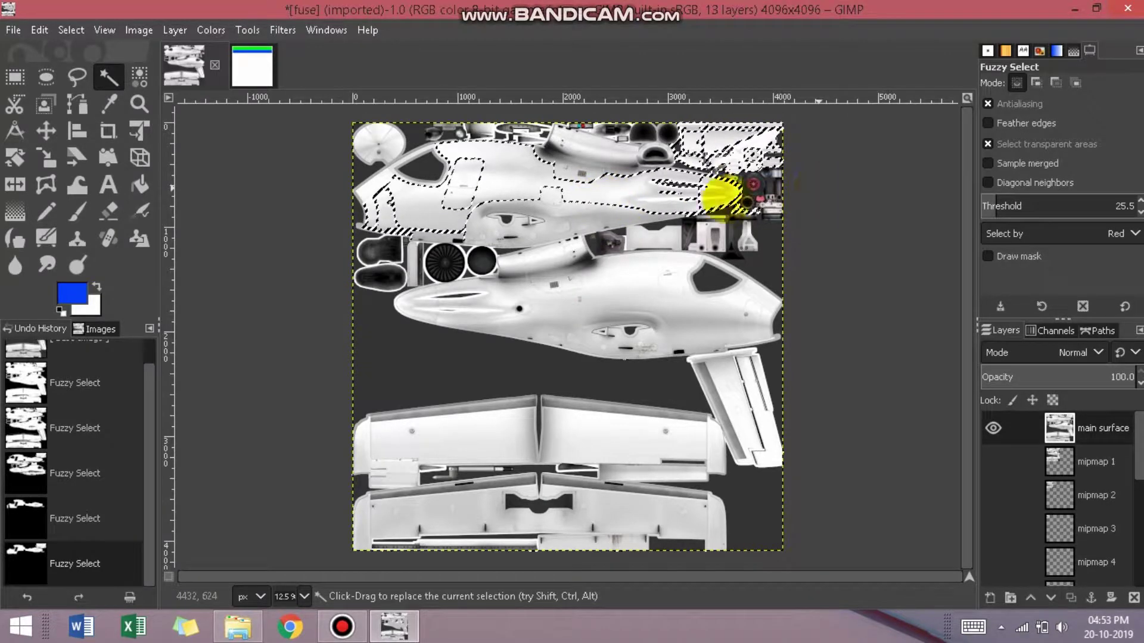
pyautogui.click(597, 221)
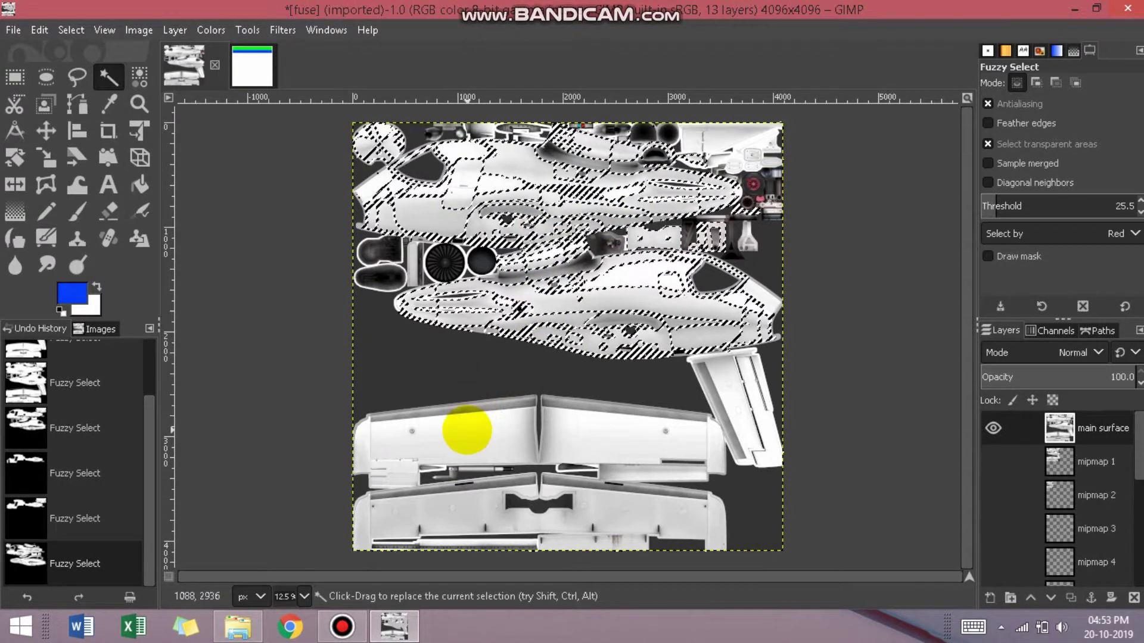
pyautogui.click(467, 430)
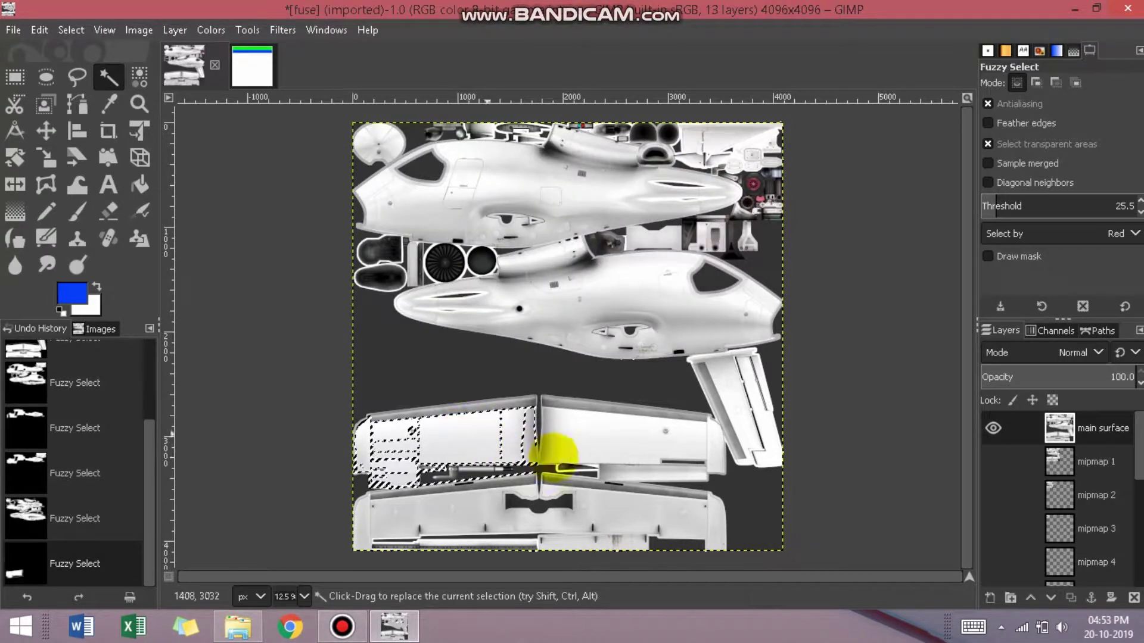
# Step: Raise the Fuzzy Select threshold to 36.4 and select the wing panels
pyautogui.click(599, 435)
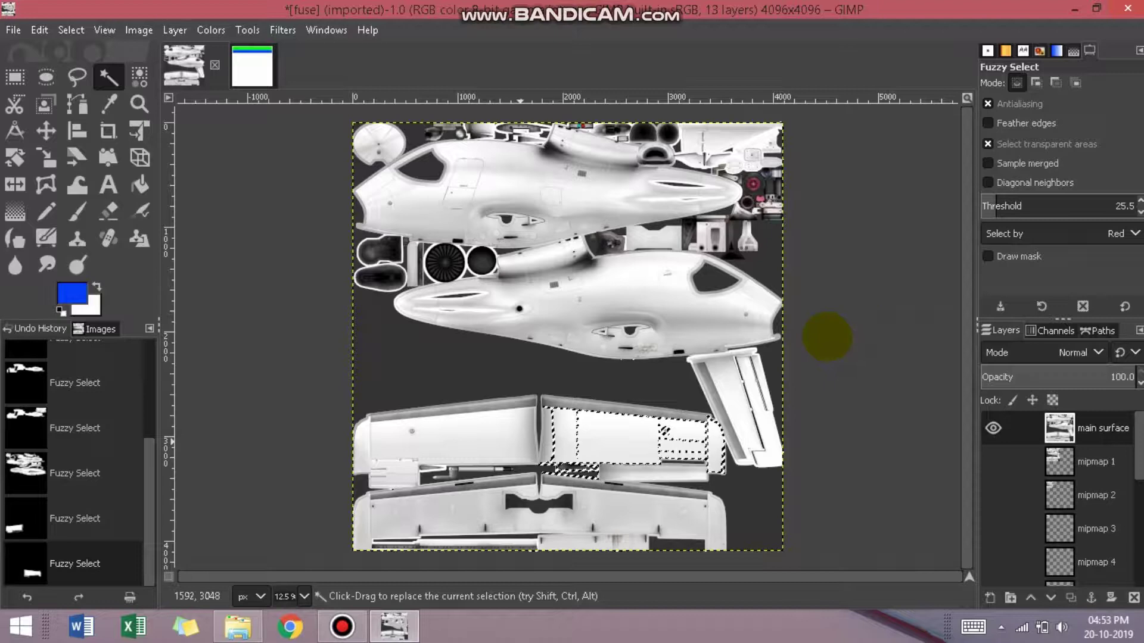
pyautogui.click(785, 355)
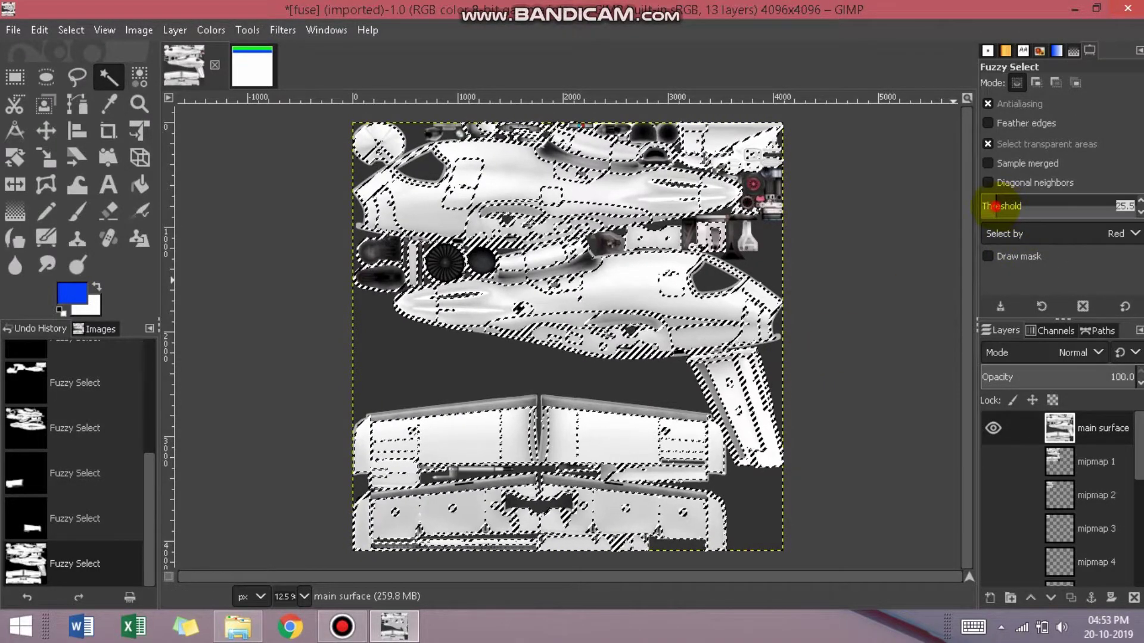
pyautogui.moveTo(994, 206); pyautogui.dragTo(1000, 206)
pyautogui.click(584, 444)
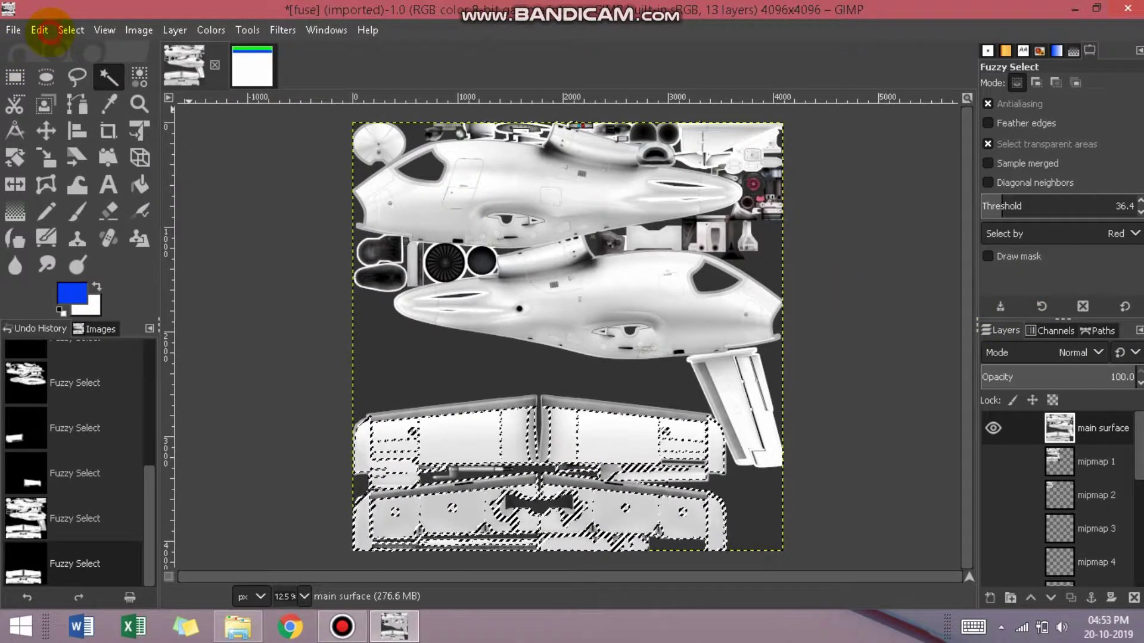
# Step: Try Edit > Paste, then select all the white aircraft surfaces
pyautogui.click(40, 30)
pyautogui.click(79, 214)
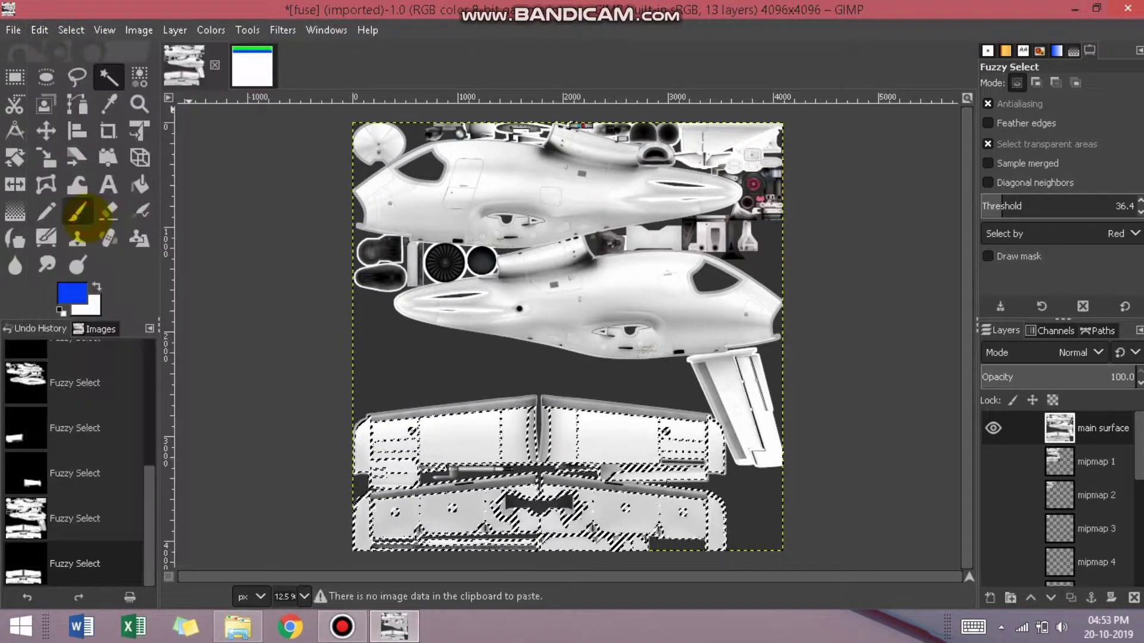
pyautogui.click(473, 436)
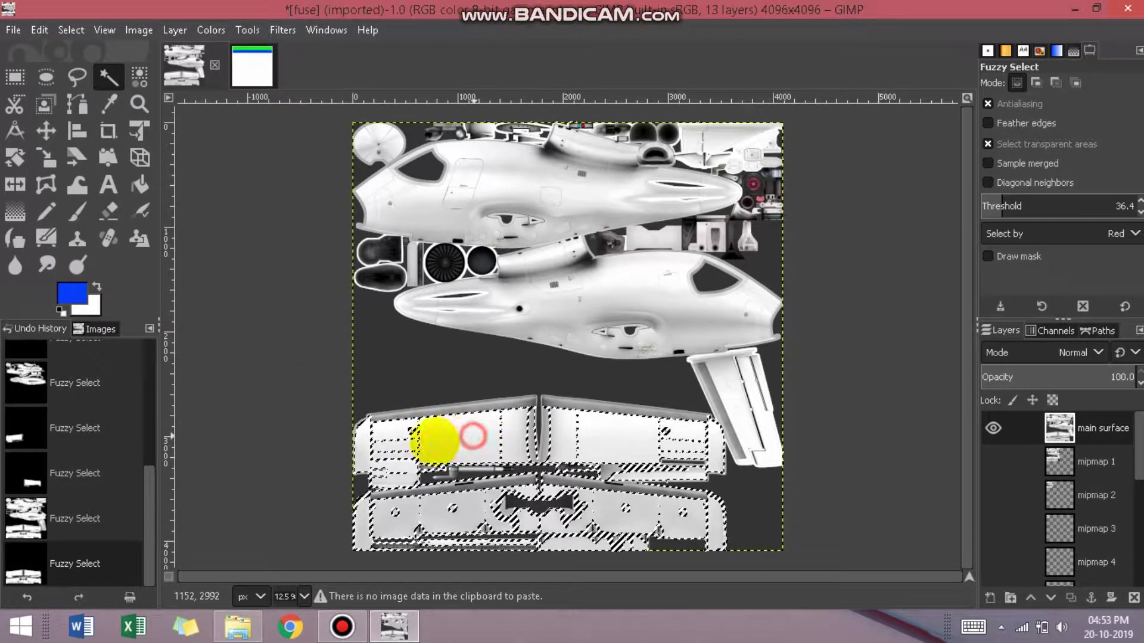
pyautogui.moveTo(413, 459); pyautogui.dragTo(452, 475)
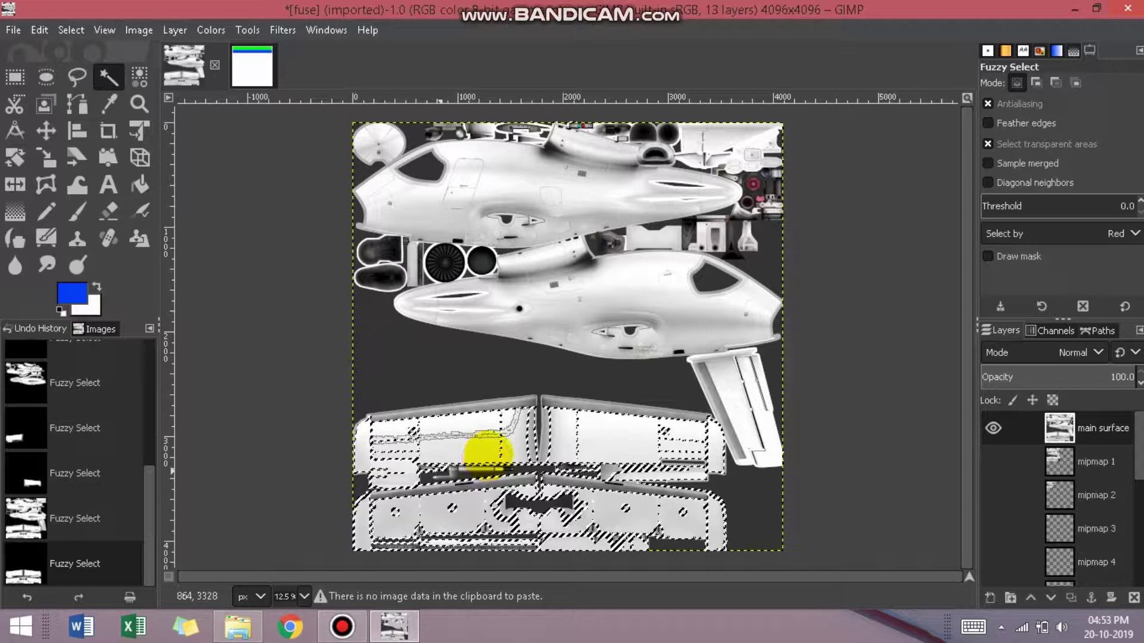
pyautogui.click(263, 340)
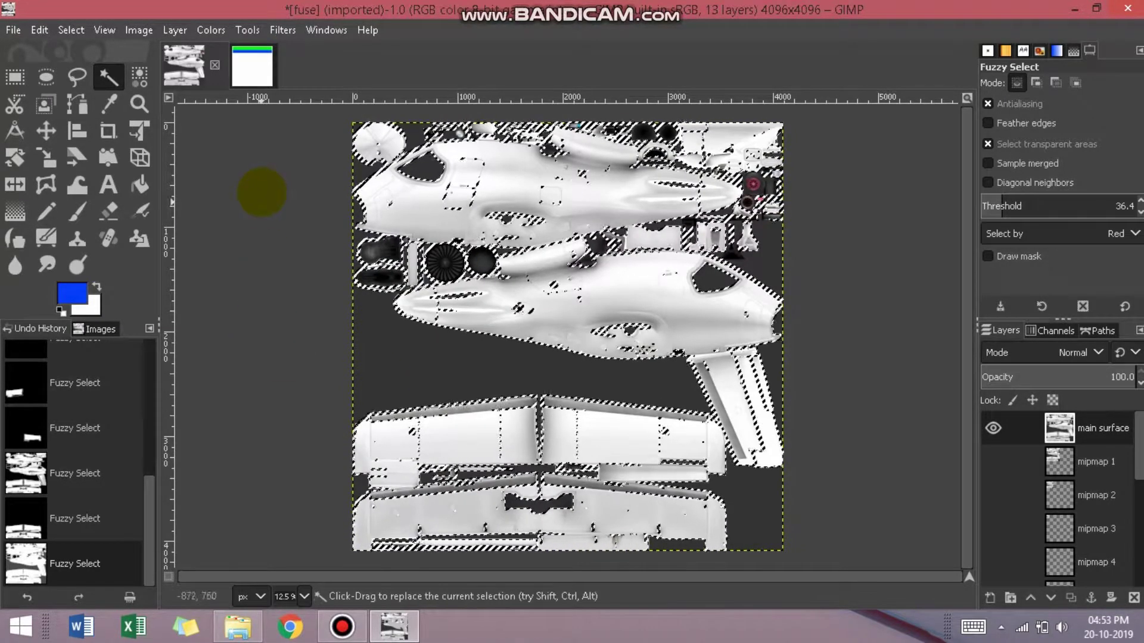
pyautogui.click(250, 65)
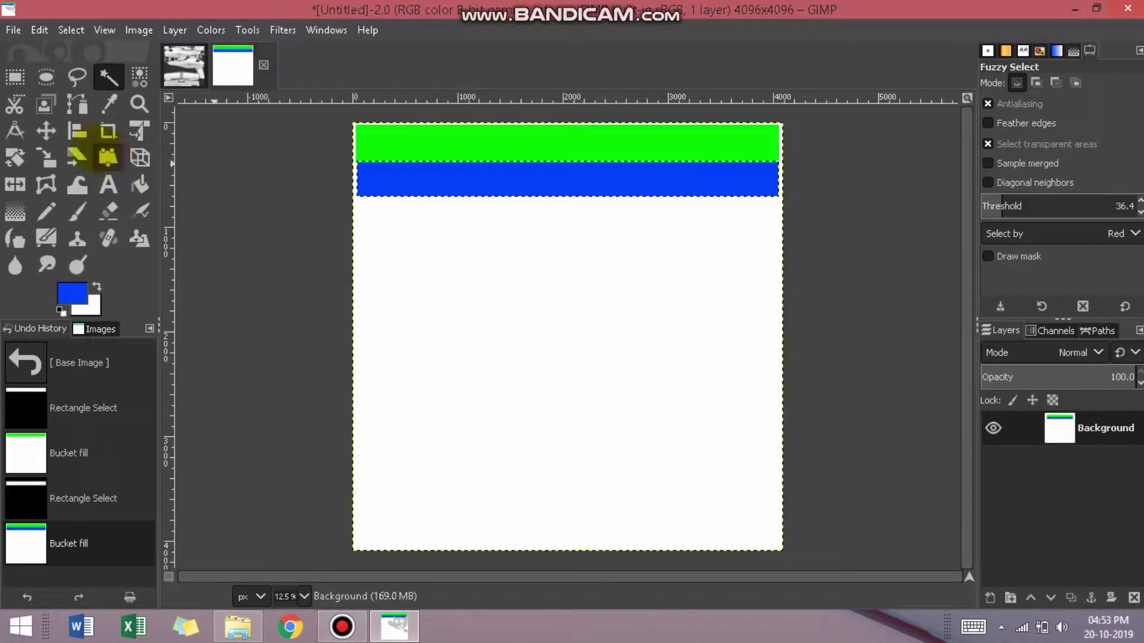
# Step: Rectangle-select both the green and blue bars and copy them
pyautogui.click(14, 76)
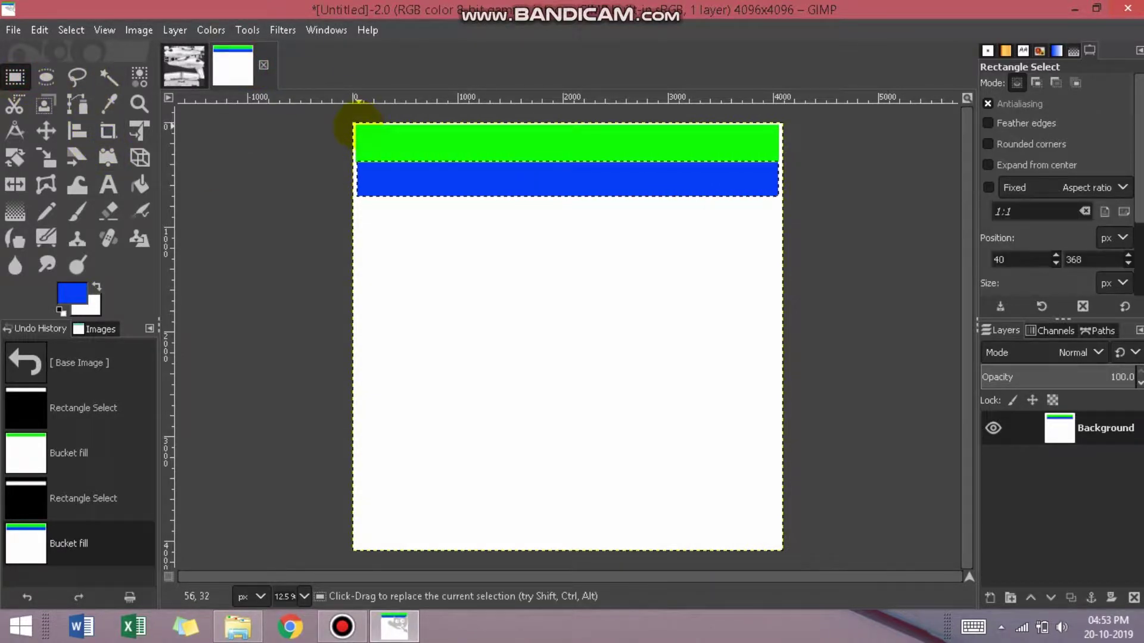
pyautogui.moveTo(358, 129); pyautogui.dragTo(782, 196)
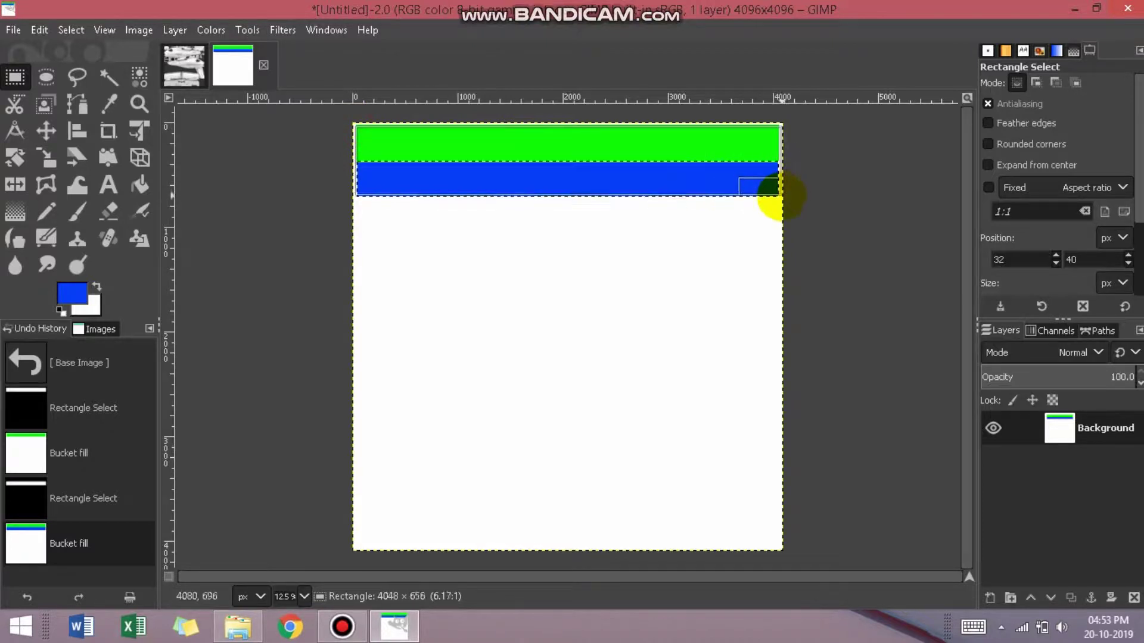
pyautogui.moveTo(767, 199); pyautogui.dragTo(777, 199)
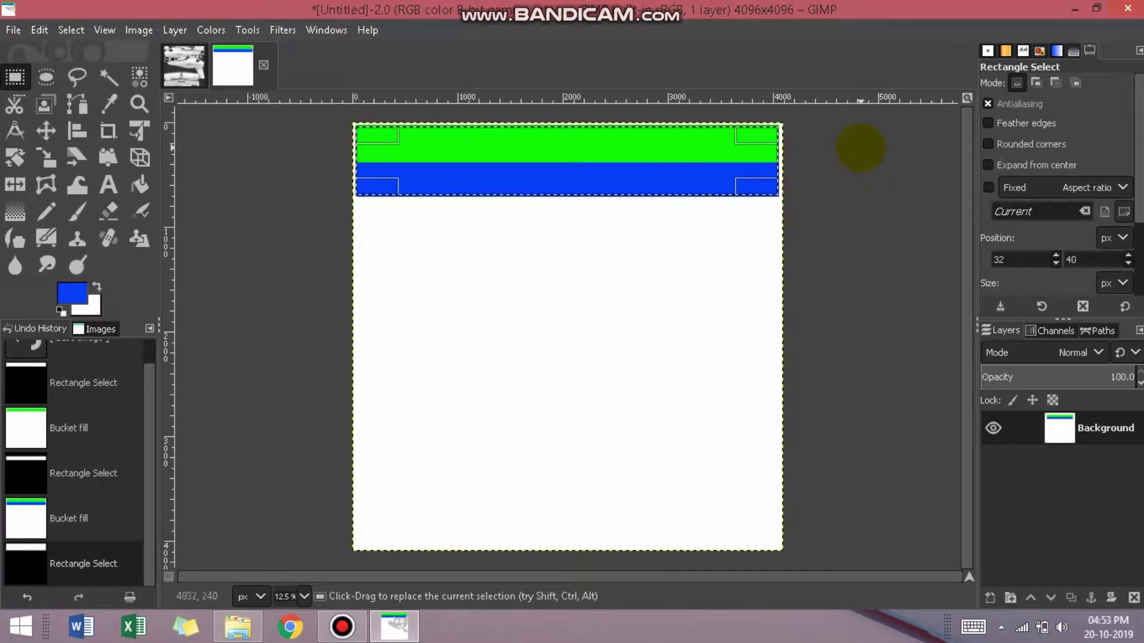
pyautogui.hotkey('ctrl', 'c')
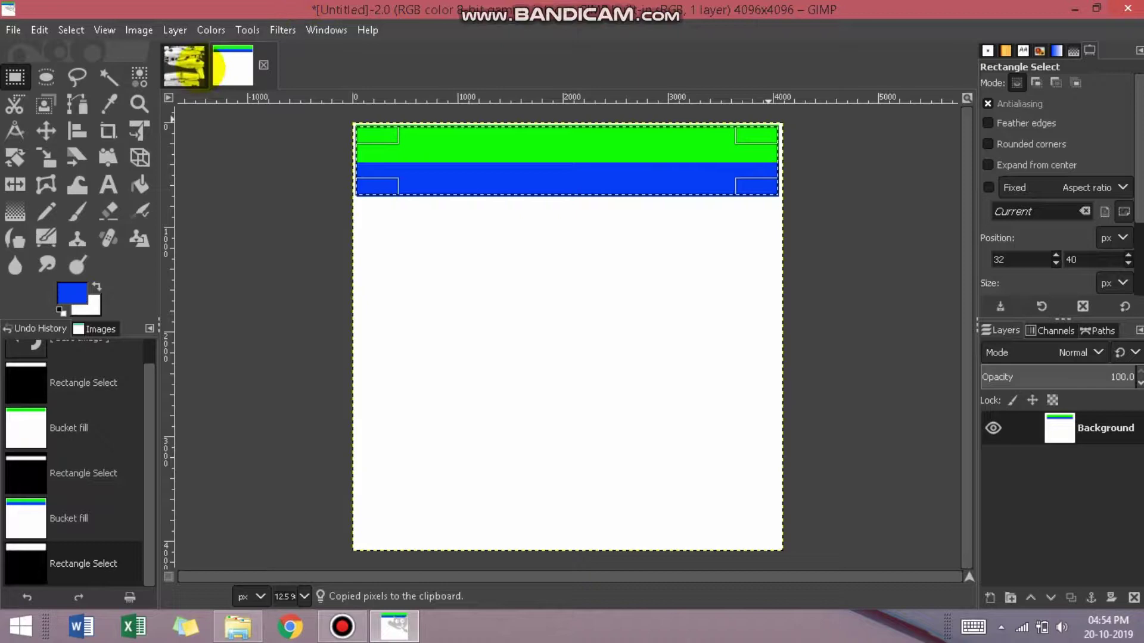
pyautogui.click(183, 65)
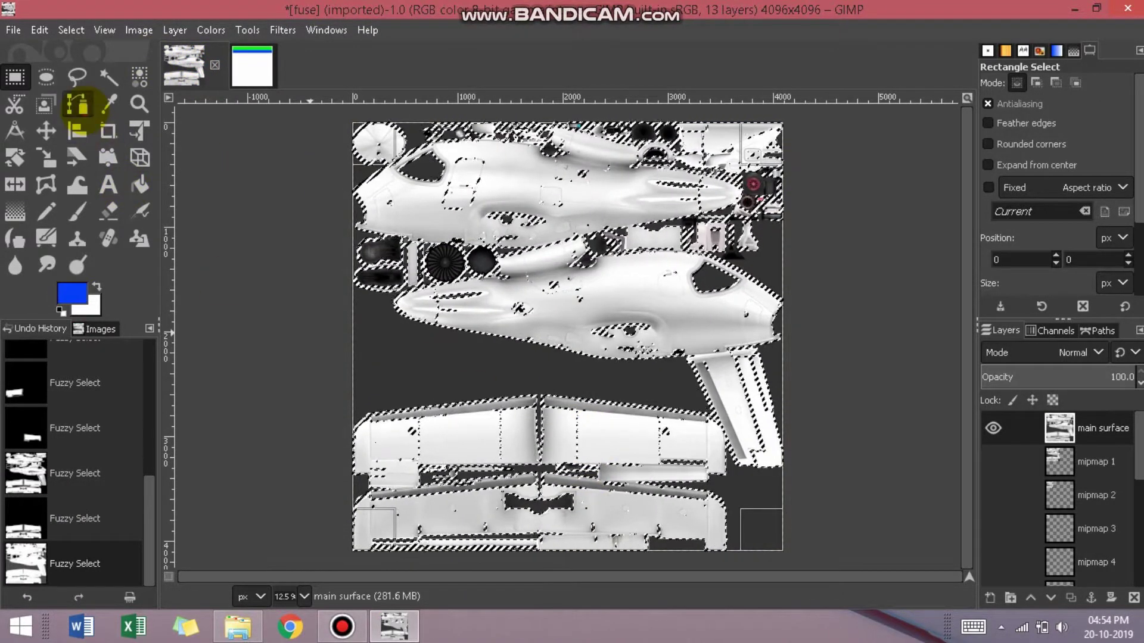
# Step: Paste the stripes into the wing selection, shift them up onto the wings, and anchor them
pyautogui.click(77, 105)
pyautogui.click(108, 77)
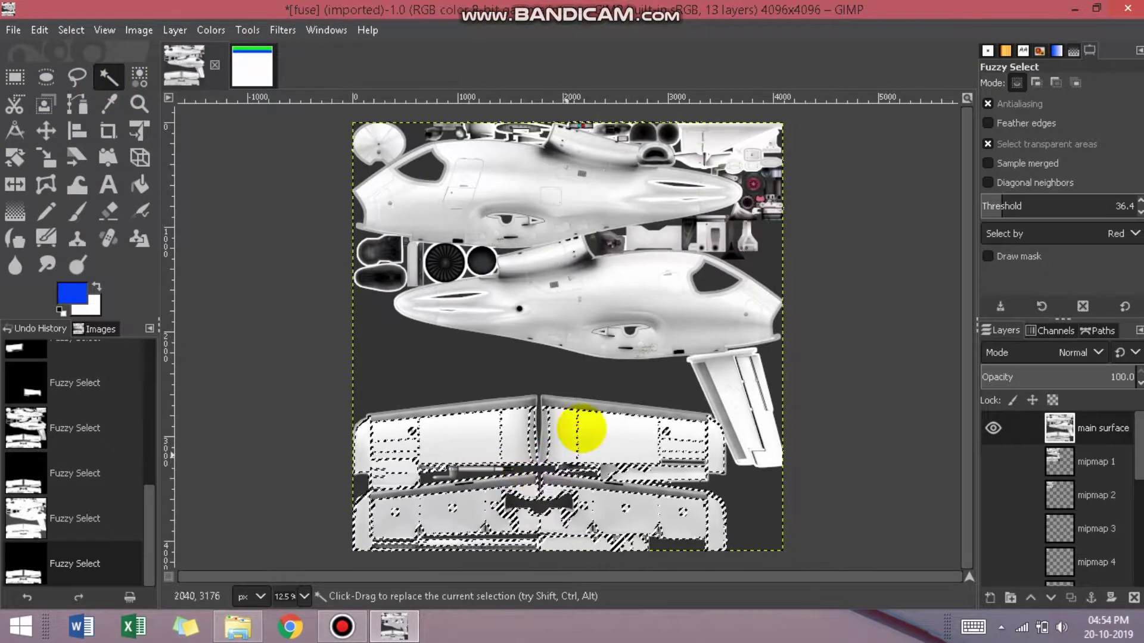
pyautogui.click(40, 30)
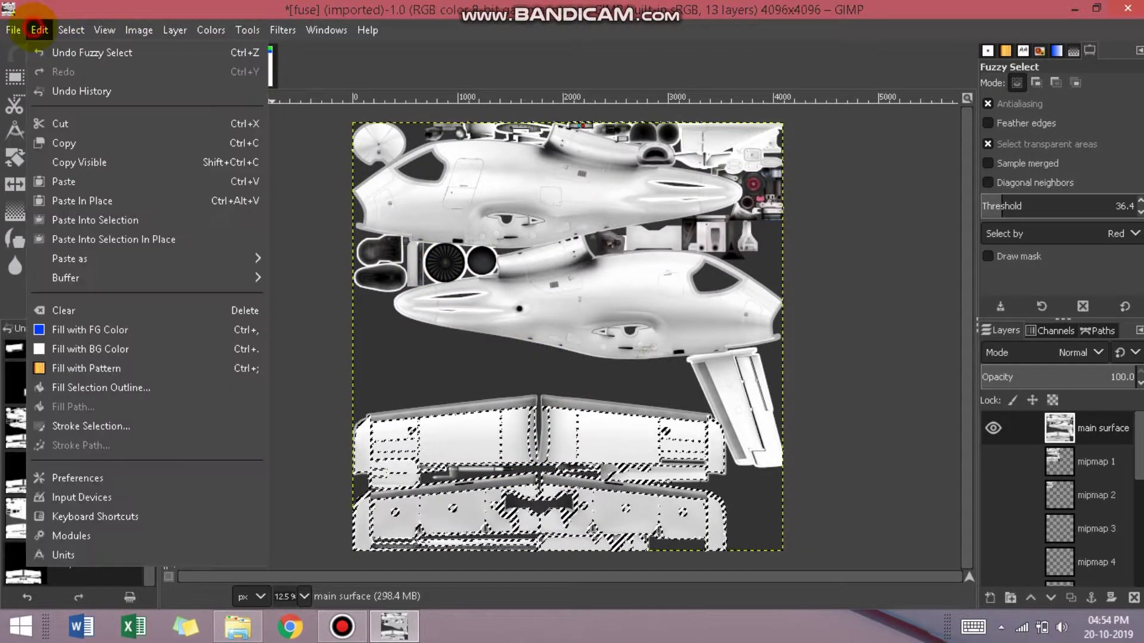
pyautogui.click(108, 219)
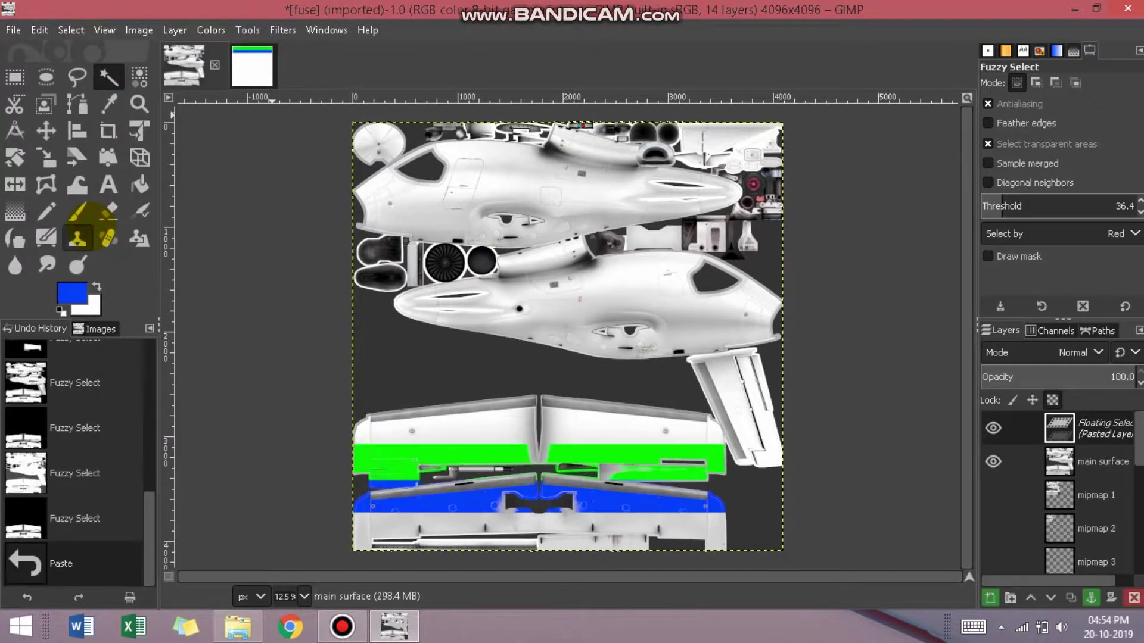
pyautogui.moveTo(608, 447); pyautogui.dragTo(615, 402)
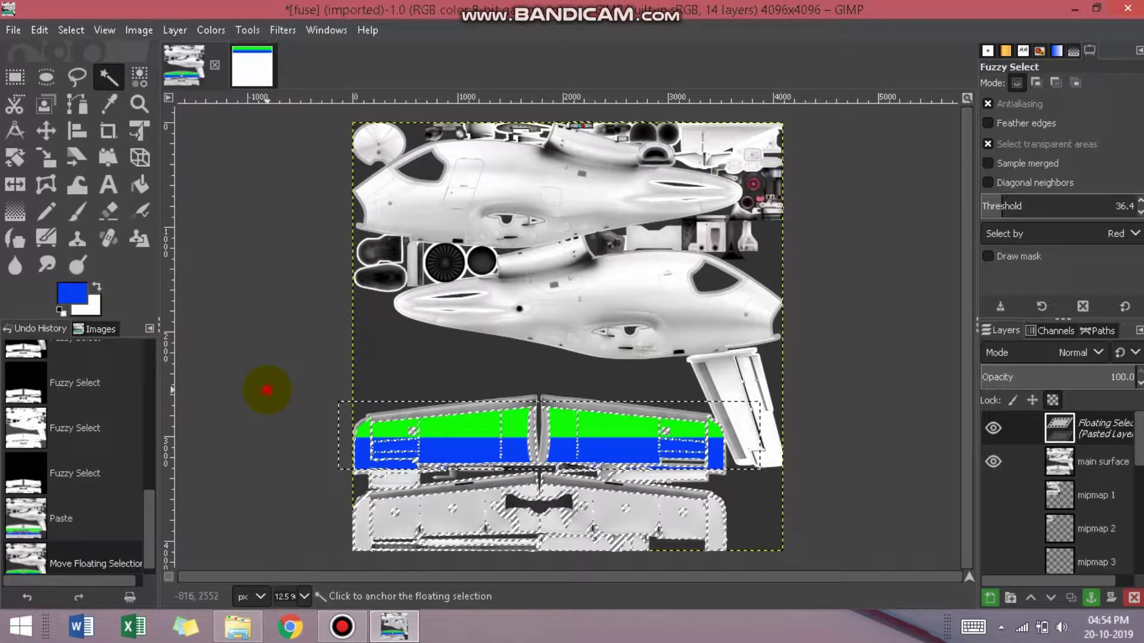
pyautogui.click(267, 389)
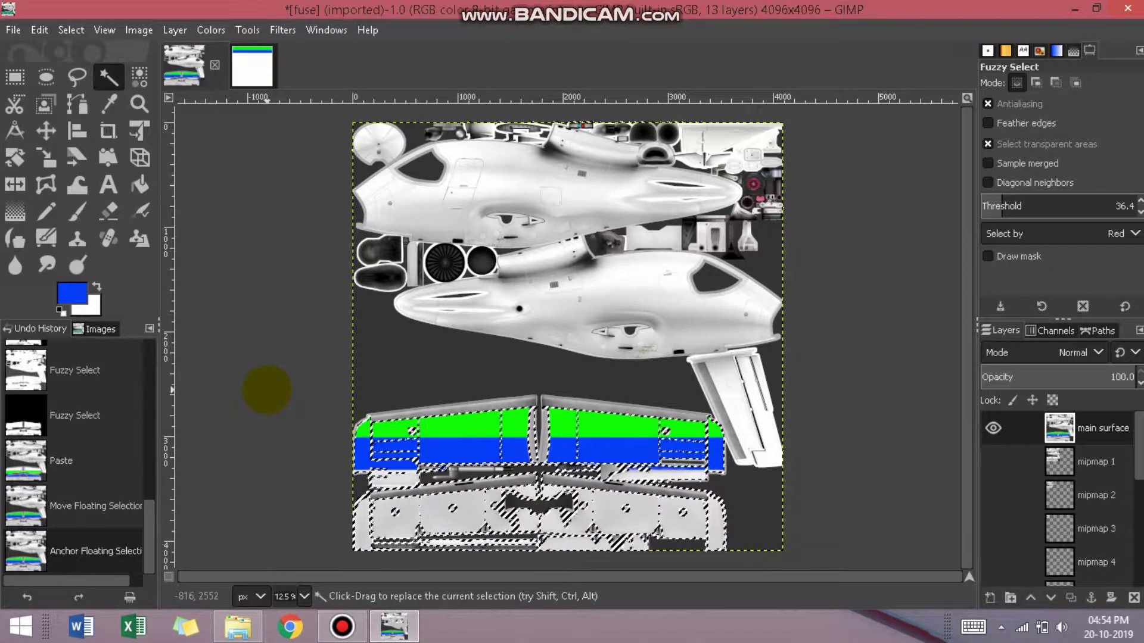
# Step: Paste the green-and-blue stripes into the lower wing panel, shift them down, and anchor them
pyautogui.click(320, 421)
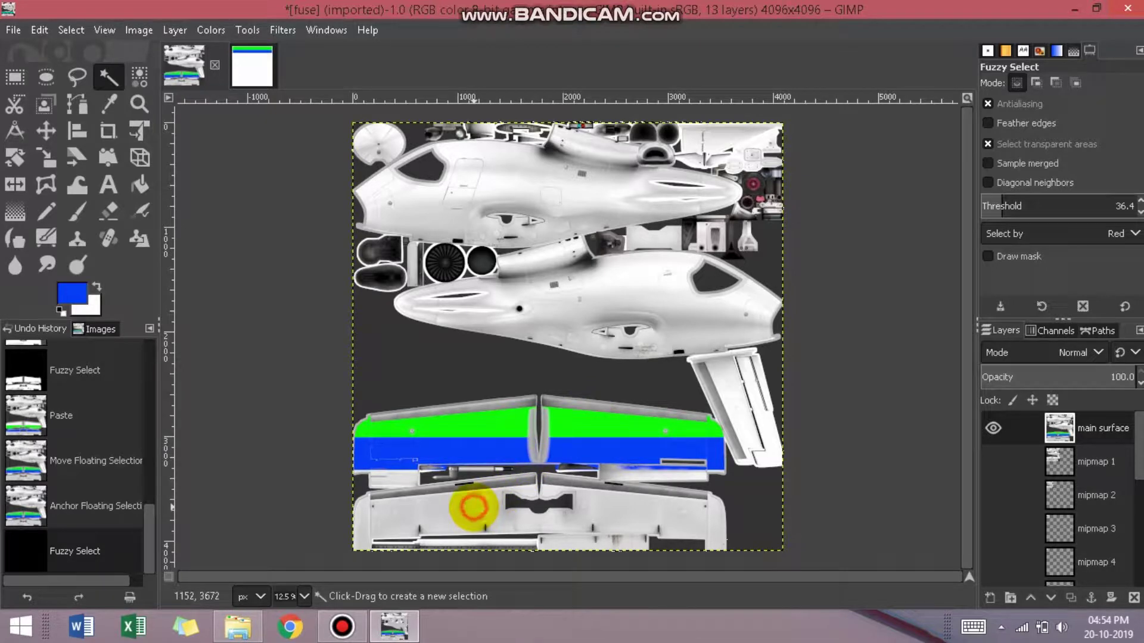
pyautogui.click(473, 507)
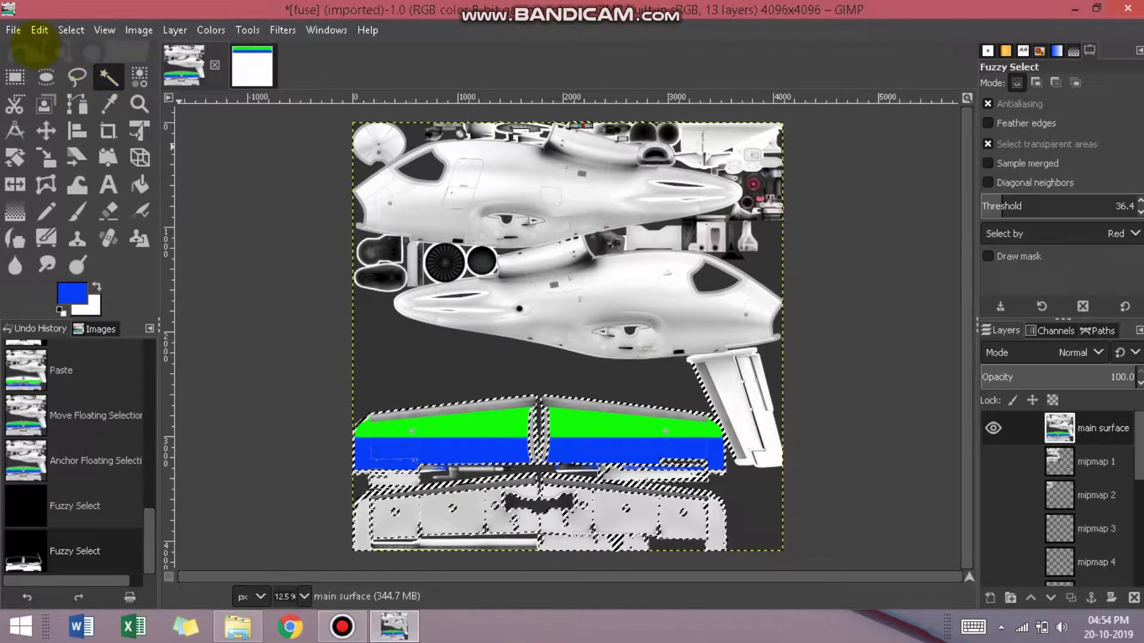
pyautogui.click(39, 29)
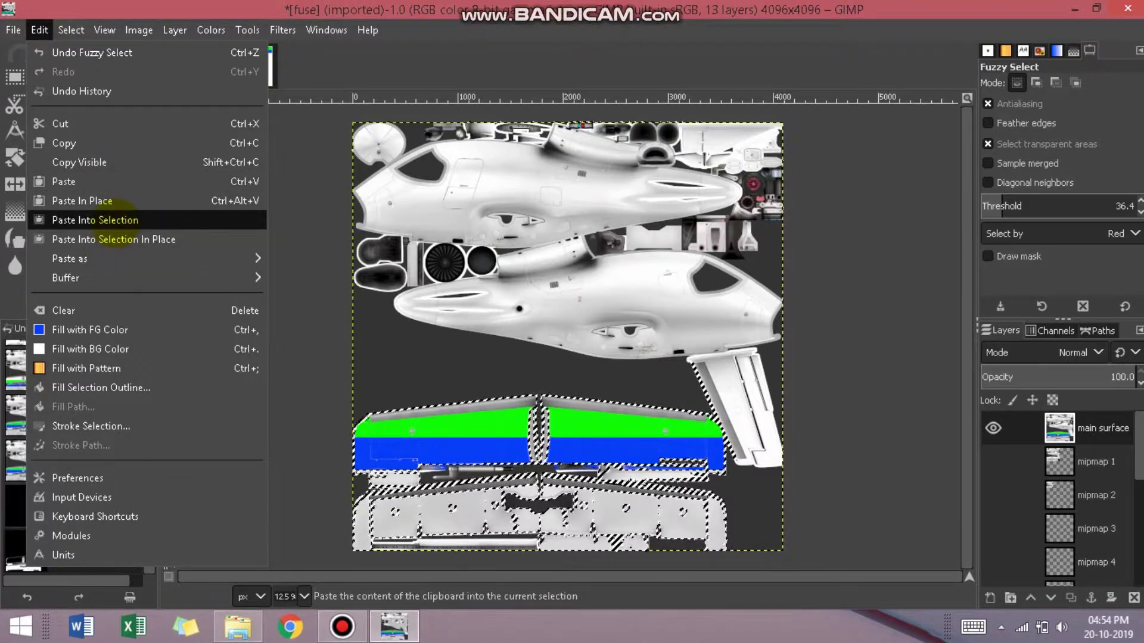
pyautogui.click(95, 220)
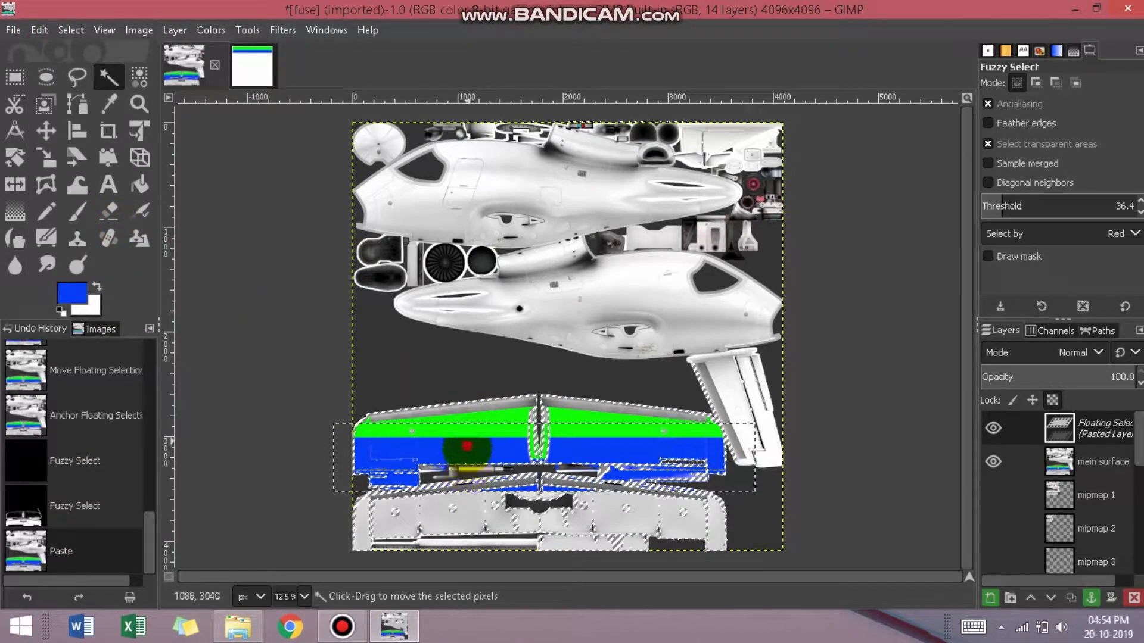
pyautogui.moveTo(467, 447)
pyautogui.mouseDown()
pyautogui.moveTo(460, 496)
pyautogui.moveTo(466, 479)
pyautogui.mouseUp()
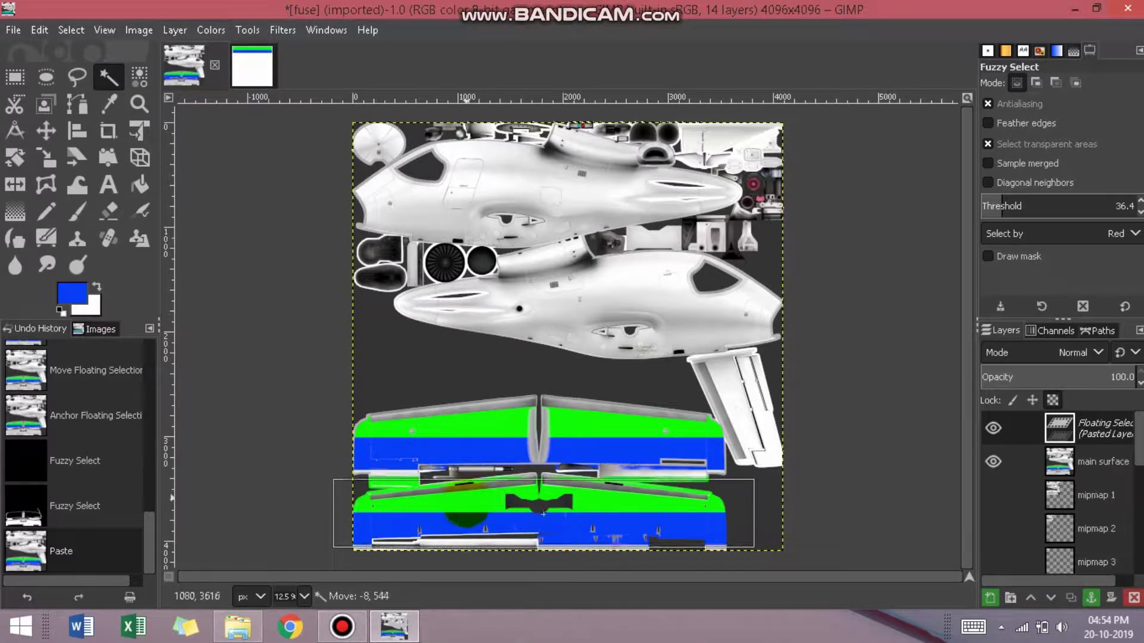
pyautogui.moveTo(544, 510); pyautogui.dragTo(542, 516)
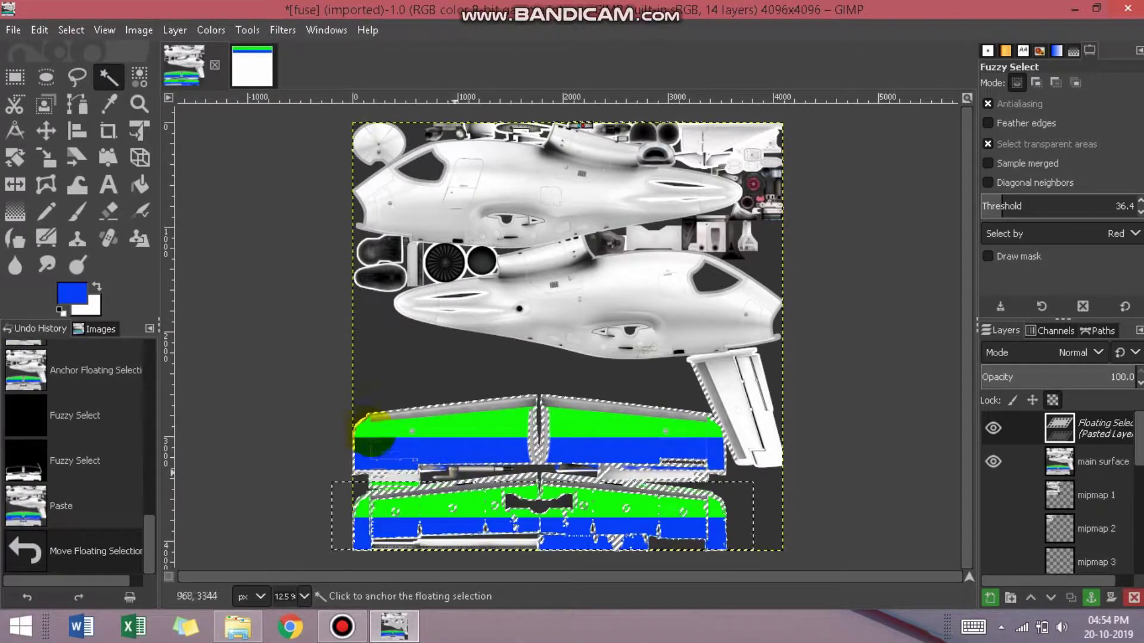
pyautogui.moveTo(277, 415); pyautogui.dragTo(278, 415)
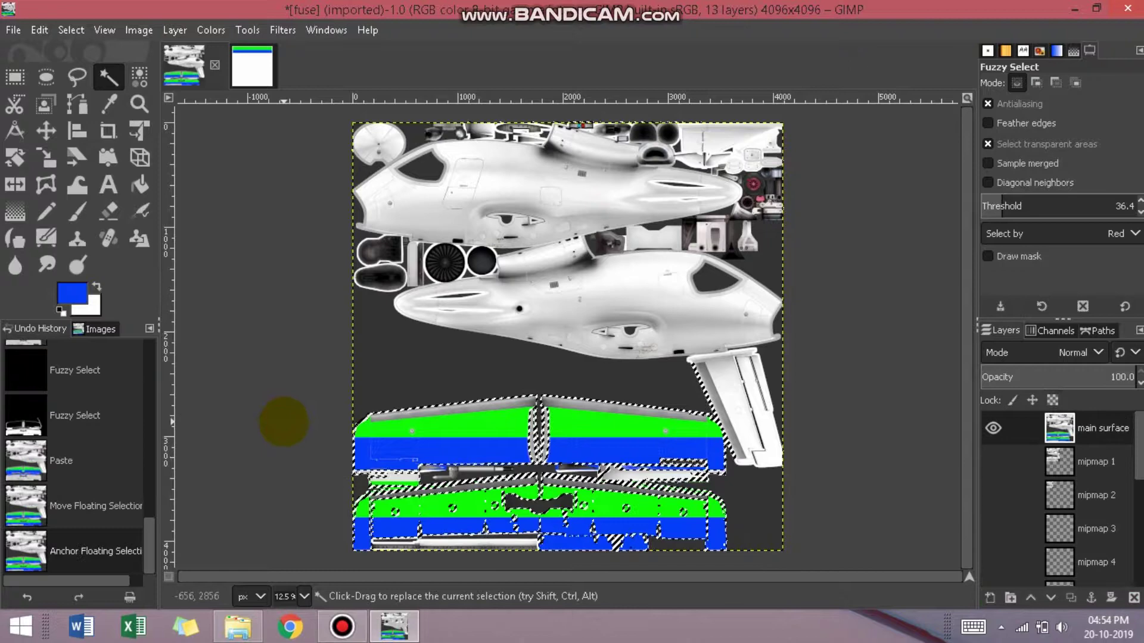
# Step: Fuzzy-select the round engine disc on the fuse texture, then return to the Untitled stripes image
pyautogui.click(278, 415)
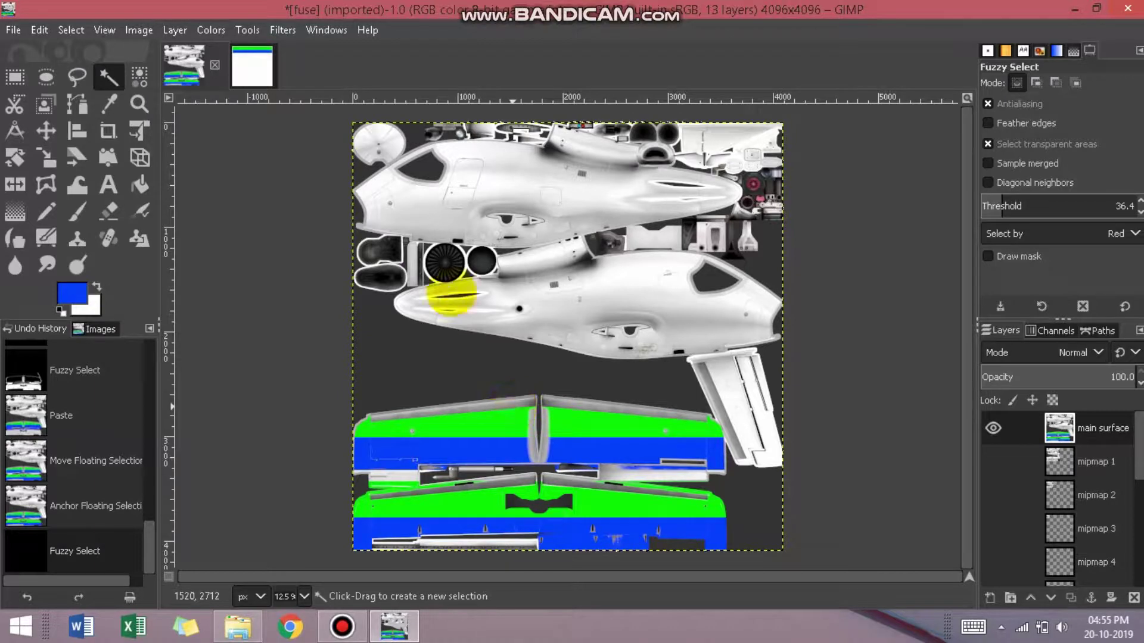
pyautogui.click(444, 249)
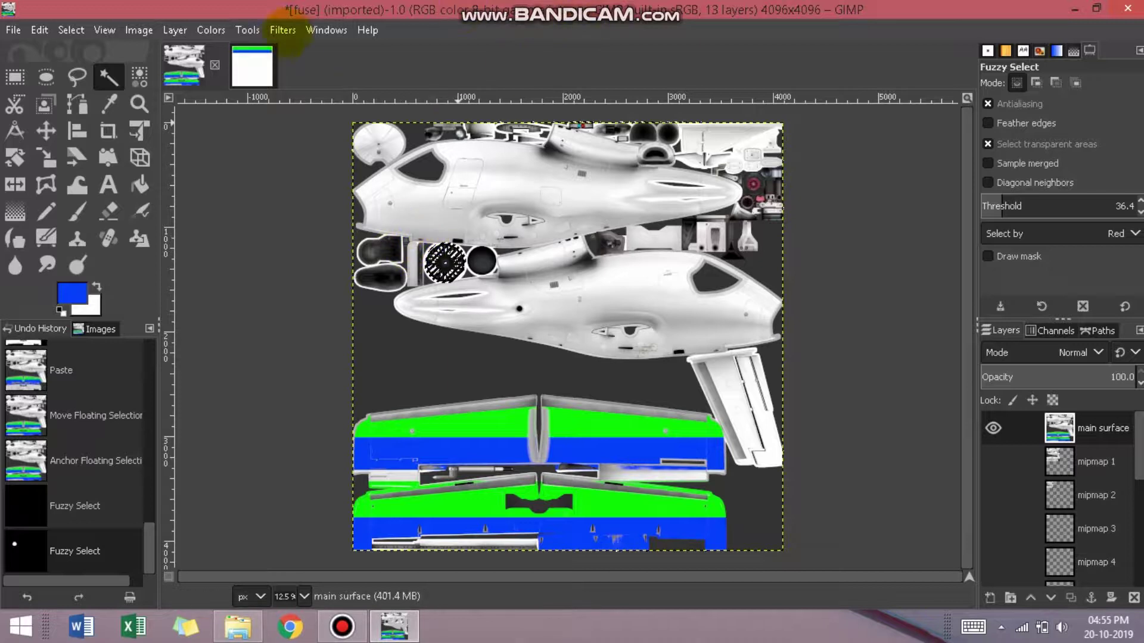
pyautogui.click(253, 65)
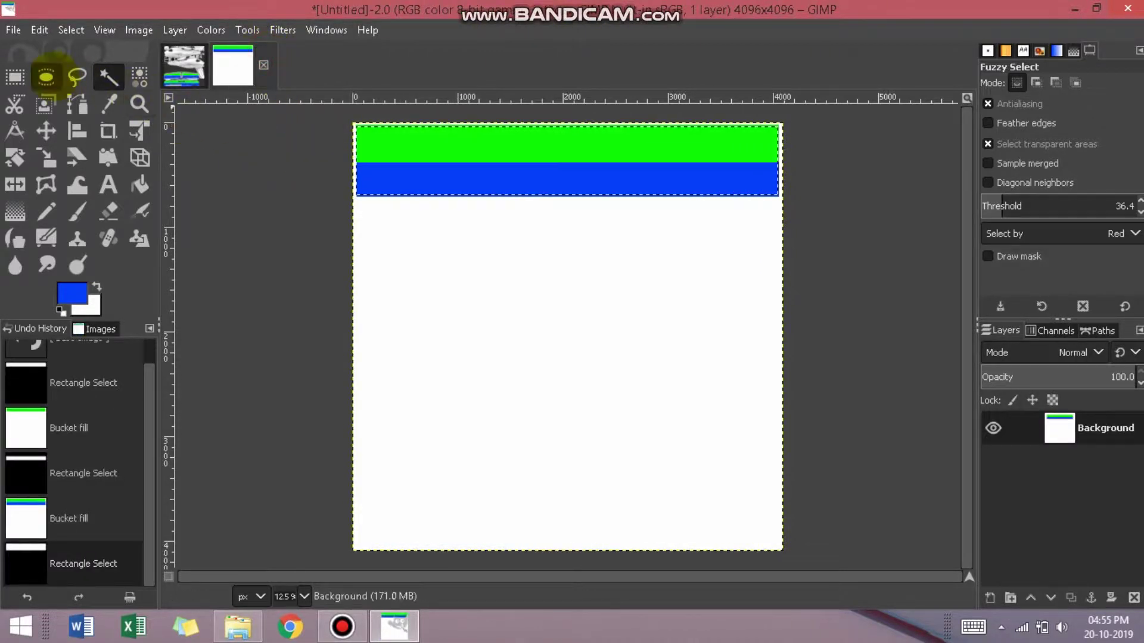
# Step: Draw a circle below the blue bar on the stripes image and bucket-fill it solid red
pyautogui.click(46, 77)
pyautogui.moveTo(379, 215); pyautogui.dragTo(469, 302)
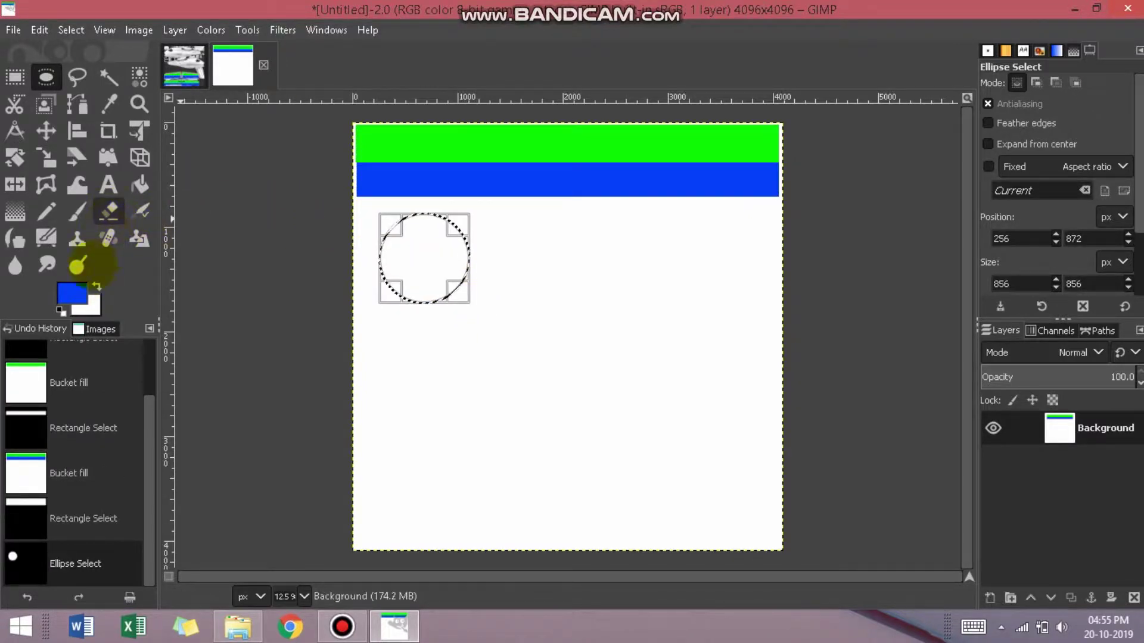
pyautogui.click(73, 294)
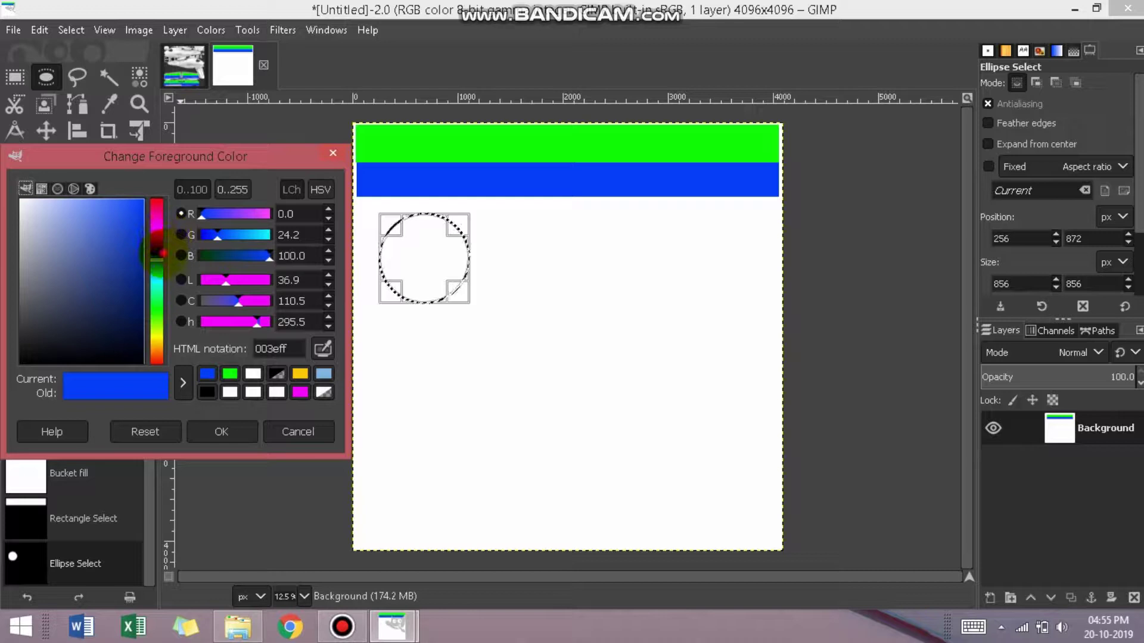
pyautogui.click(154, 216)
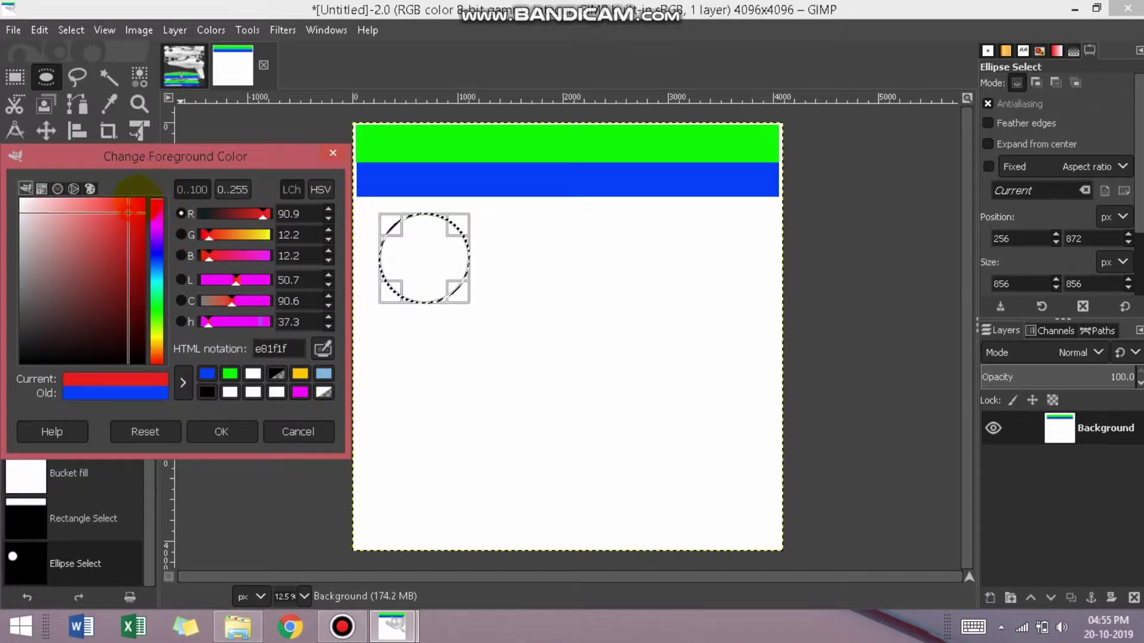
pyautogui.click(221, 431)
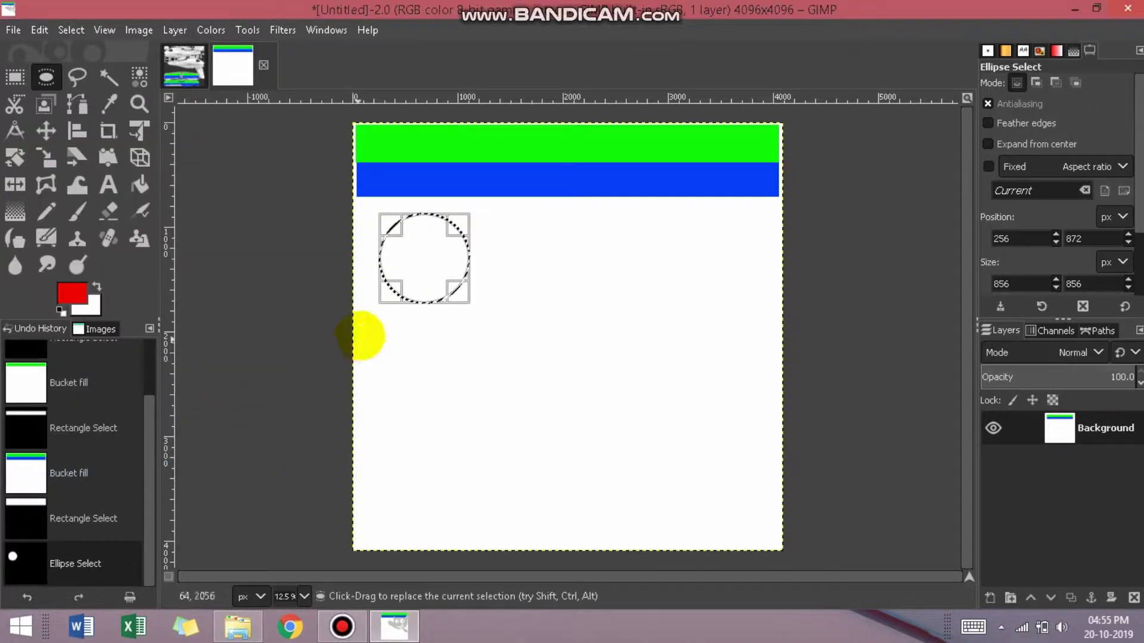
pyautogui.click(434, 261)
pyautogui.click(426, 264)
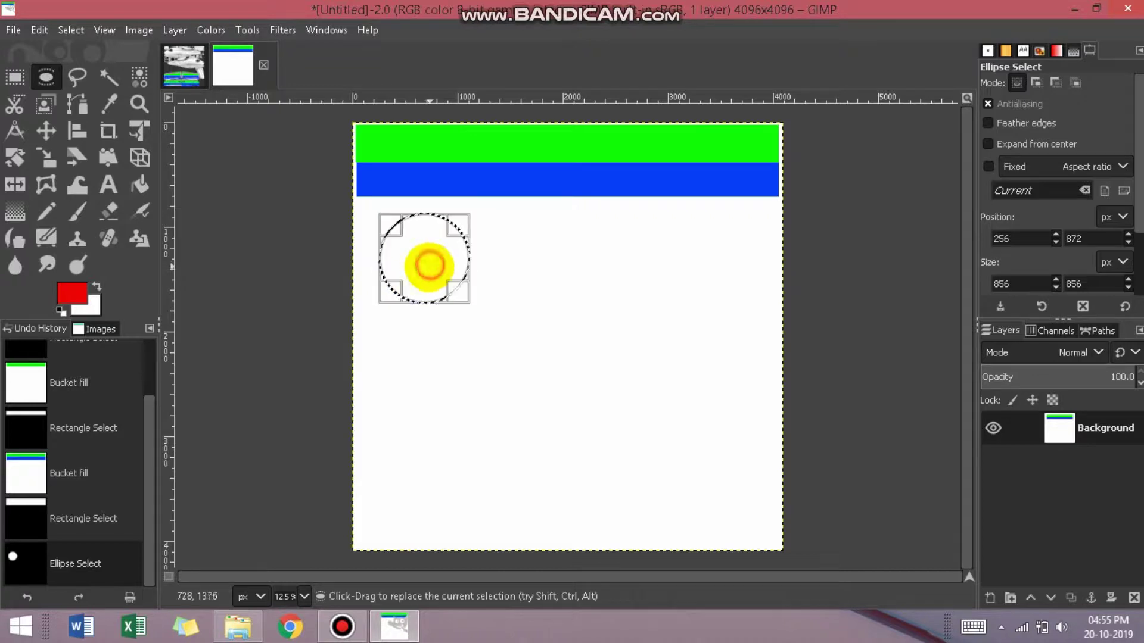
pyautogui.click(141, 185)
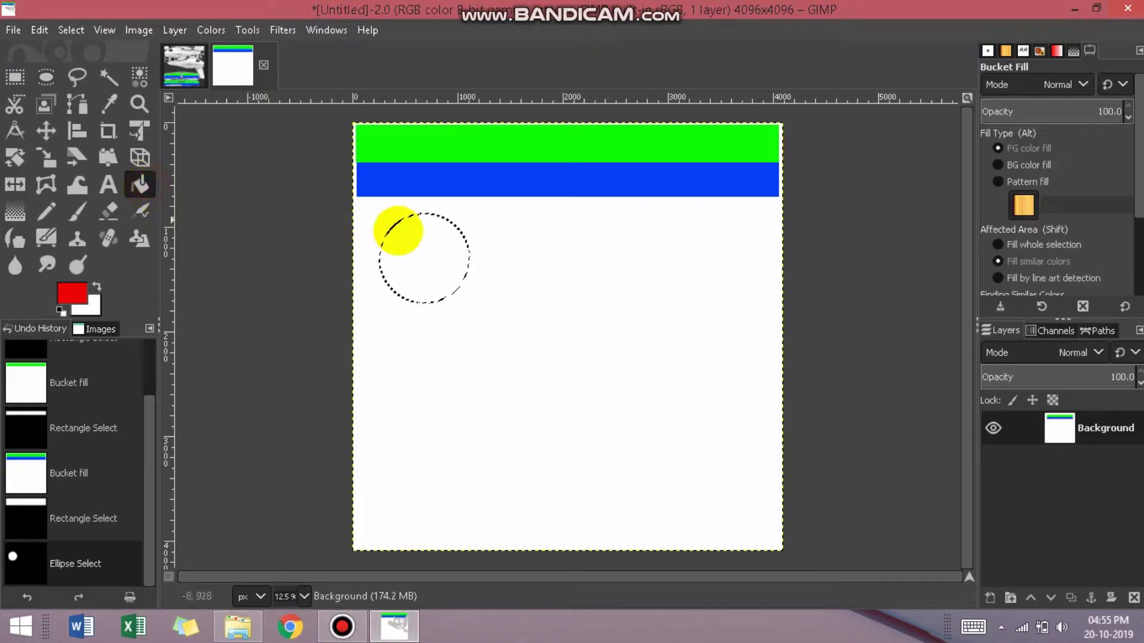
pyautogui.click(424, 259)
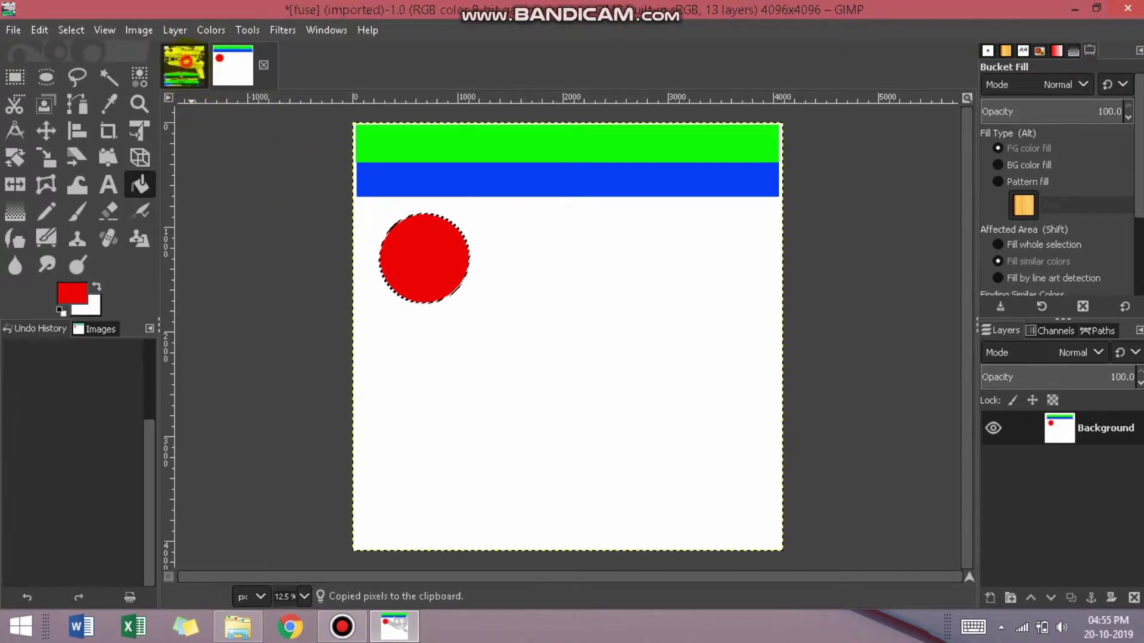
# Step: Paste the red circle in place onto the fuse texture's engine disc, anchor it, and deselect
pyautogui.click(183, 67)
pyautogui.click(41, 30)
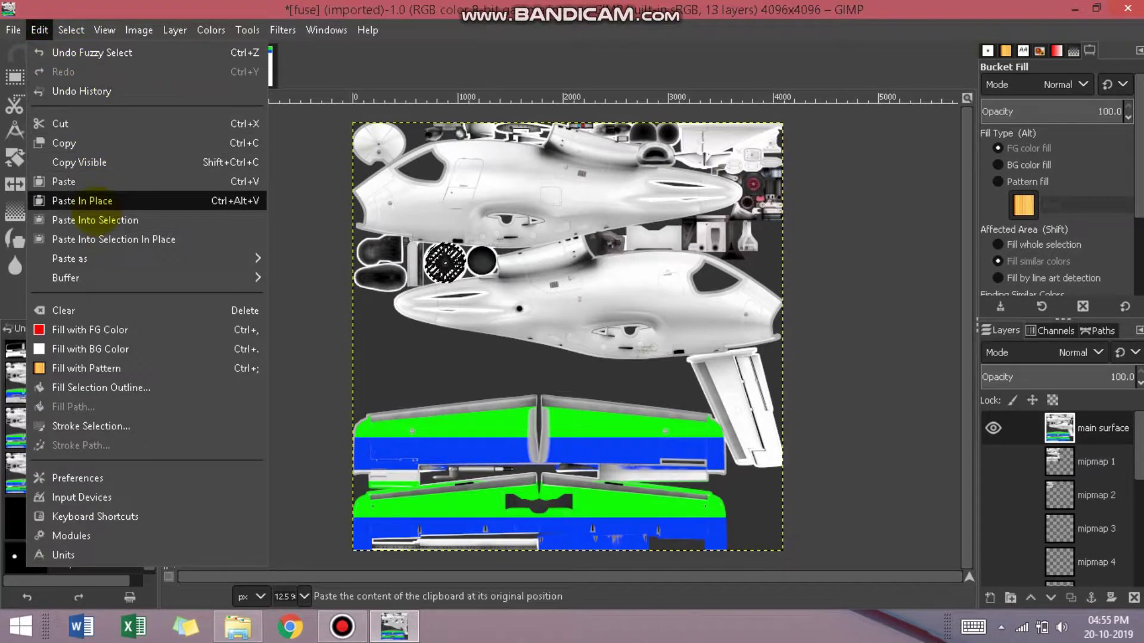
pyautogui.click(90, 220)
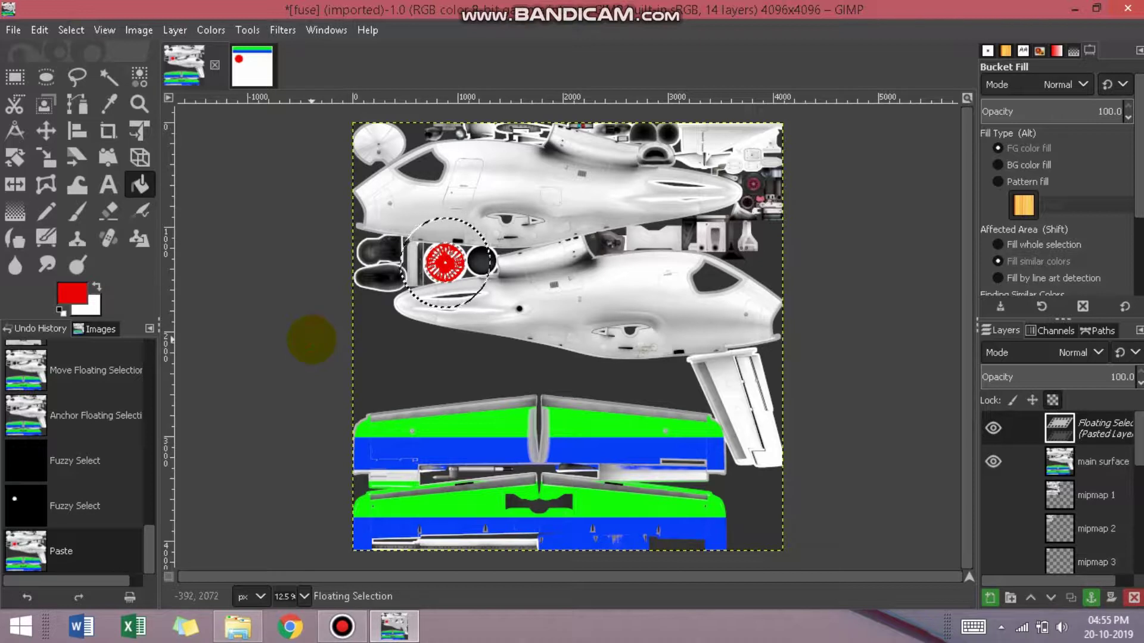
pyautogui.hotkey('ctrl', 'h')
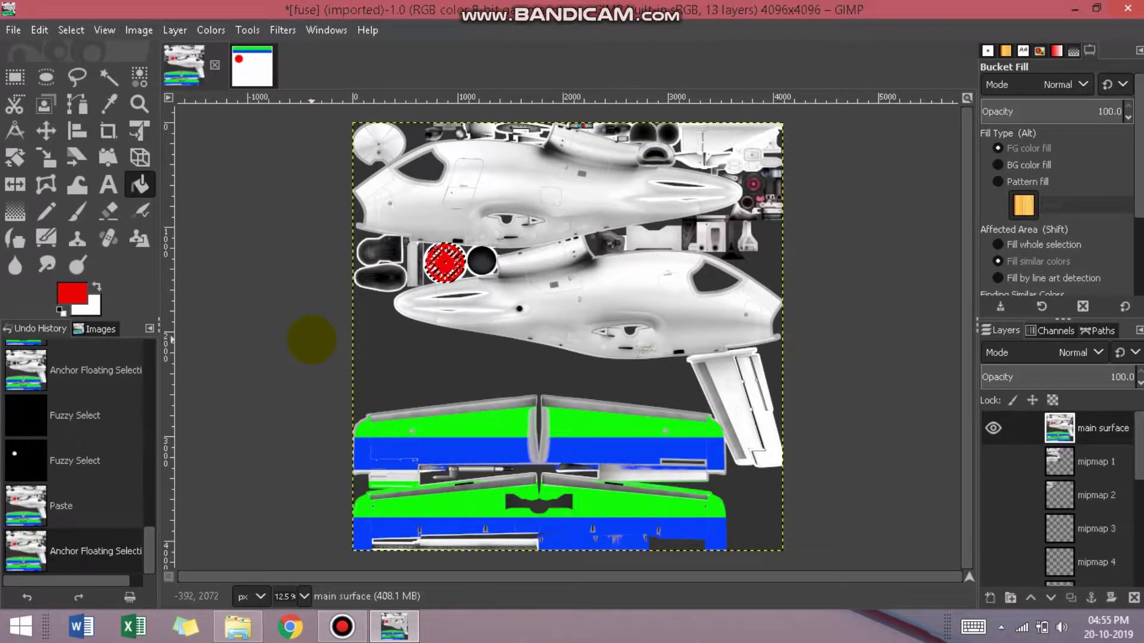
pyautogui.click(592, 286)
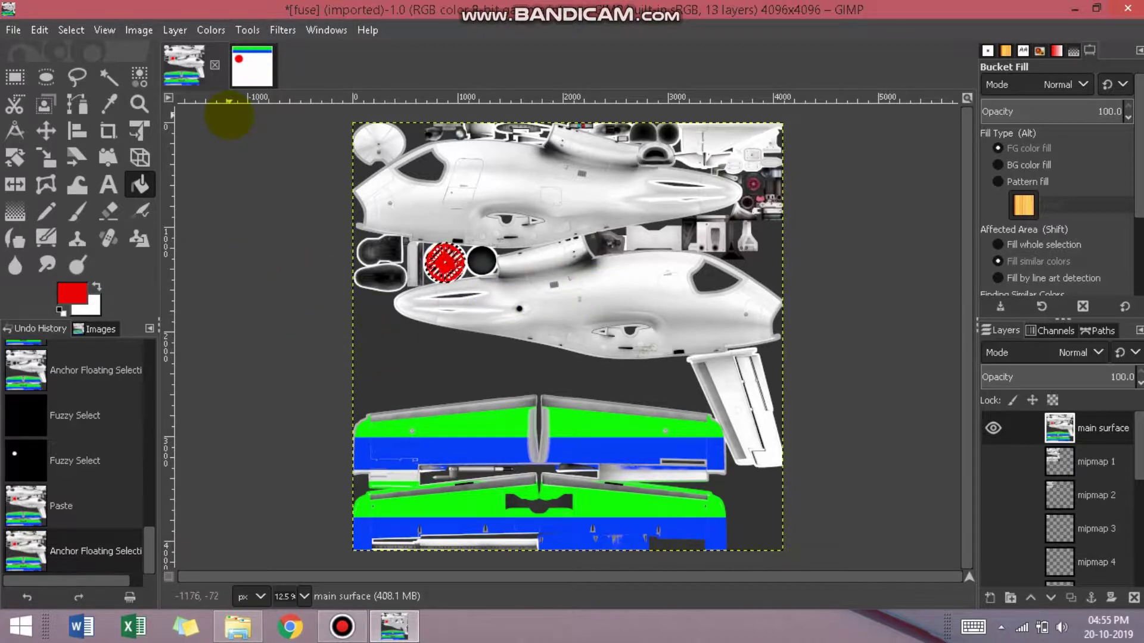
pyautogui.click(107, 76)
pyautogui.click(320, 280)
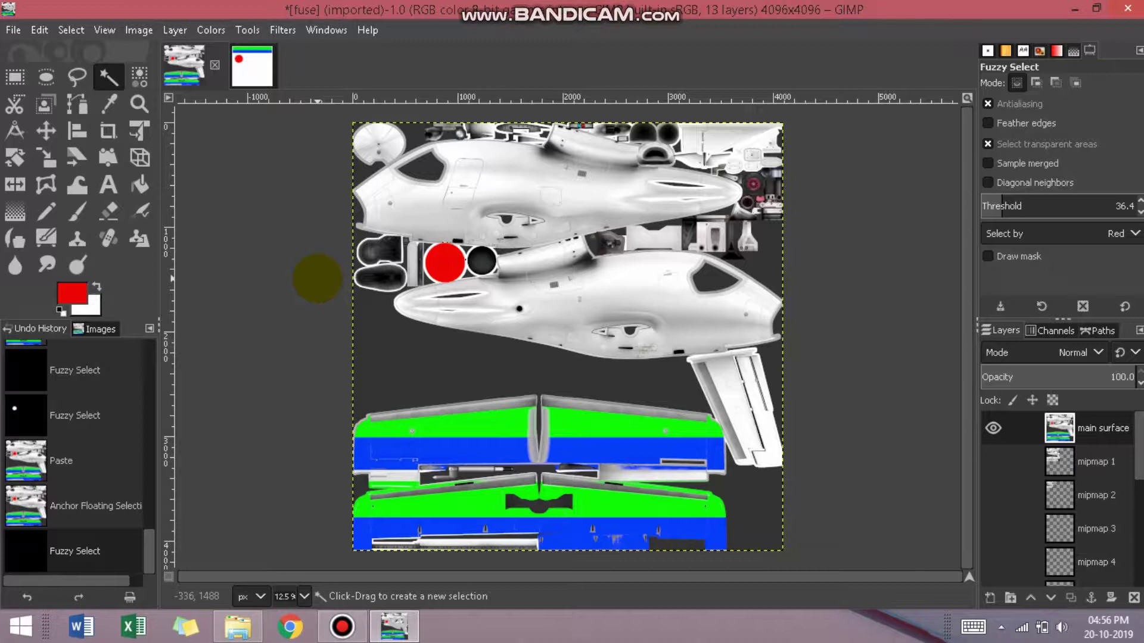
# Step: Paste the red circle into the top-left round part of the fuse texture and anchor it
pyautogui.click(383, 143)
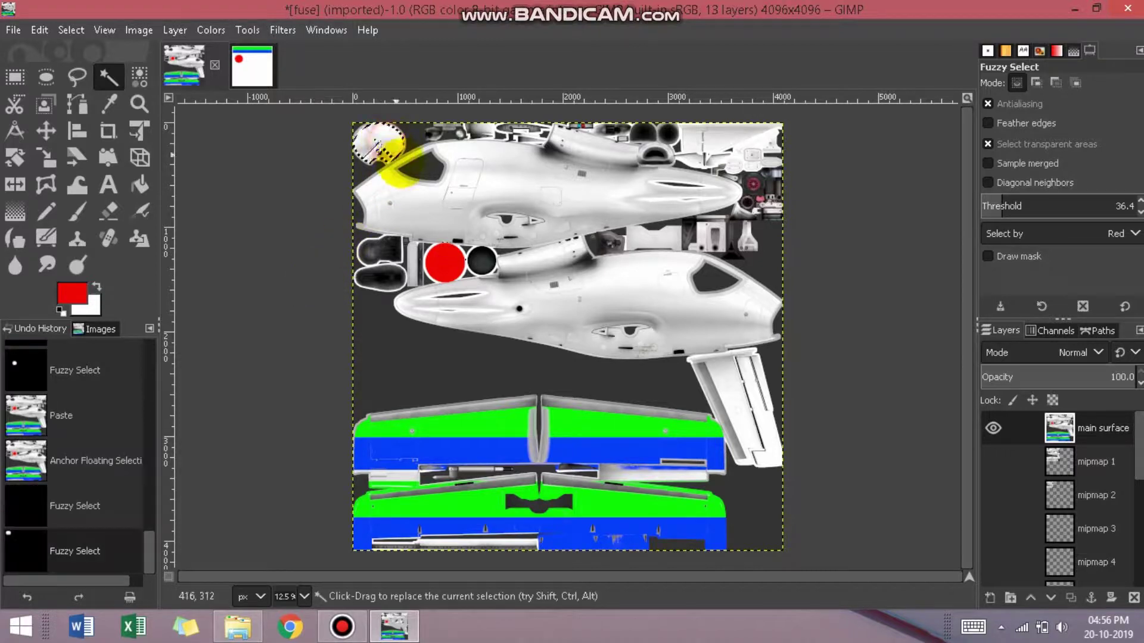
pyautogui.click(250, 68)
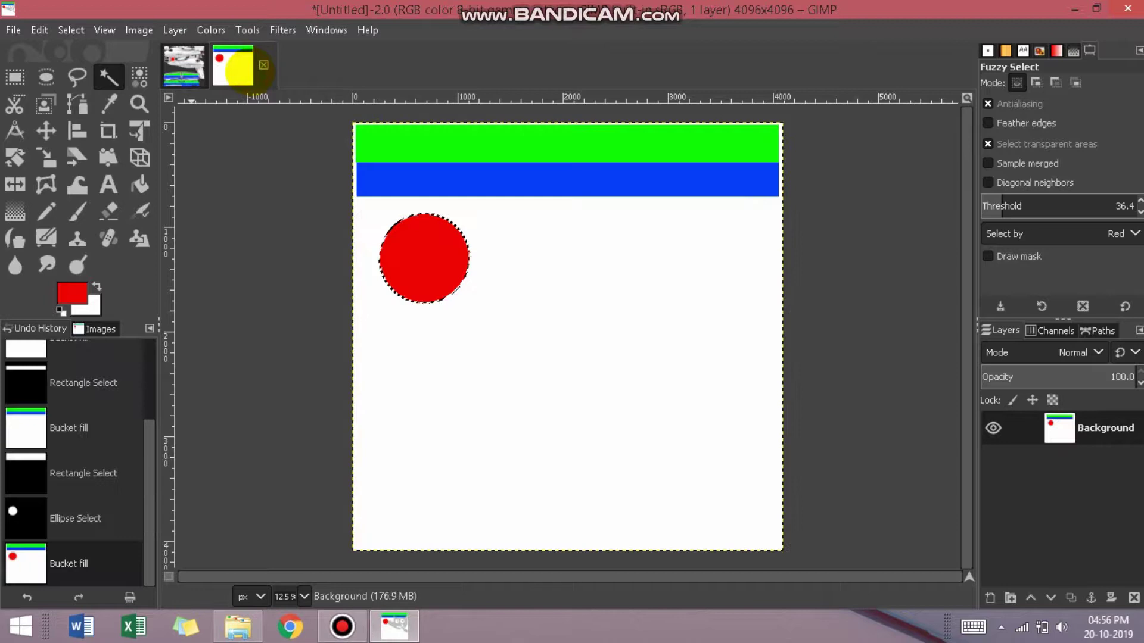
pyautogui.click(183, 67)
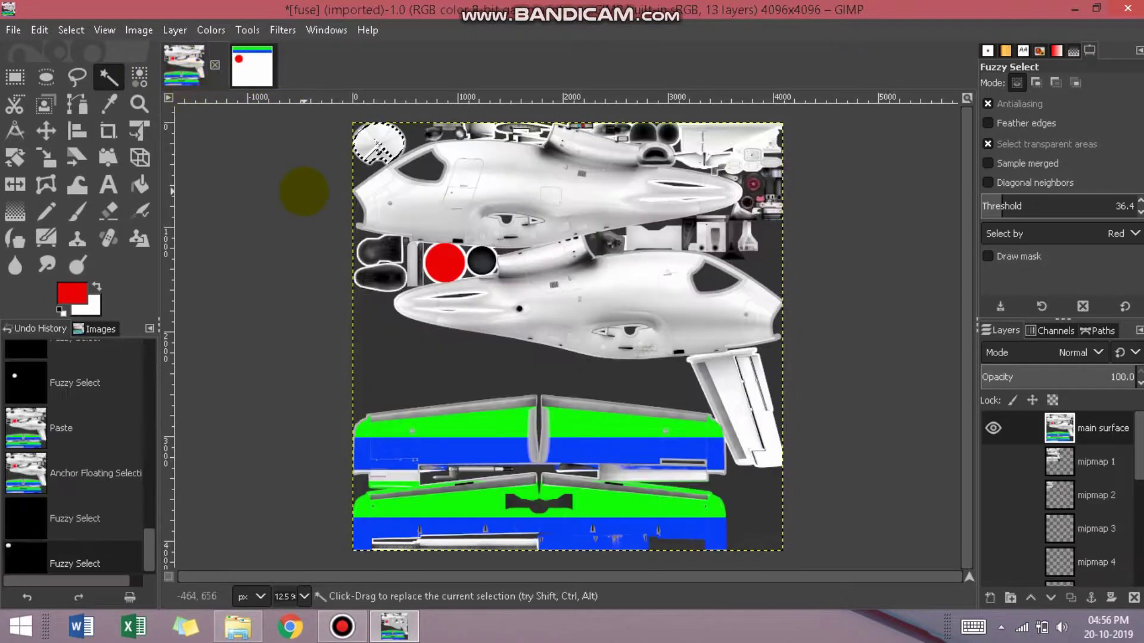
pyautogui.click(40, 30)
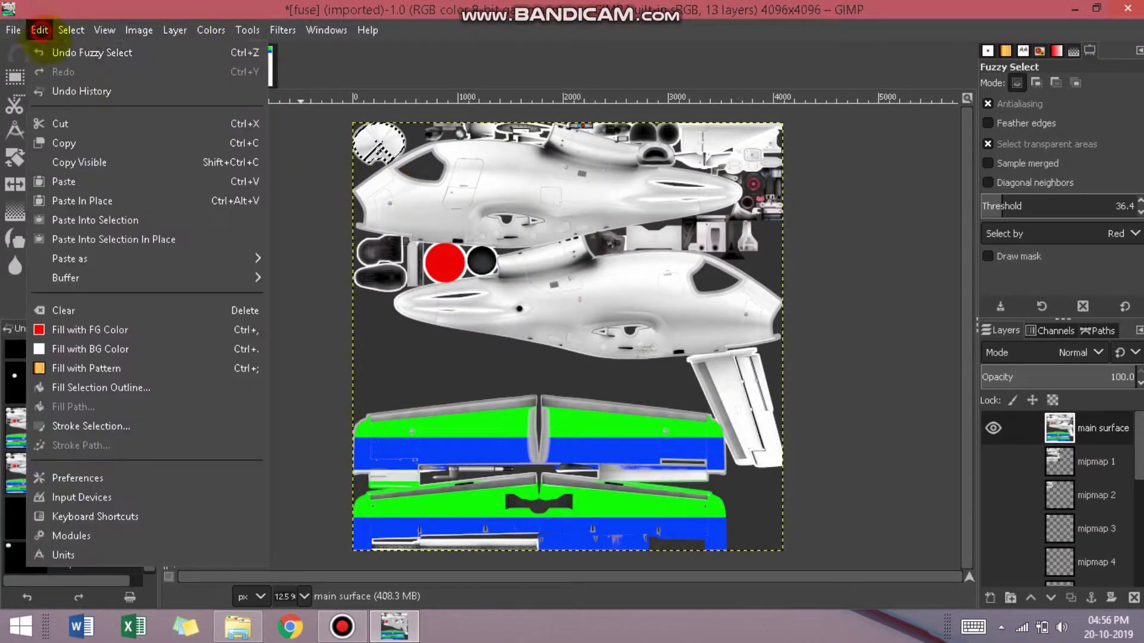
pyautogui.click(95, 220)
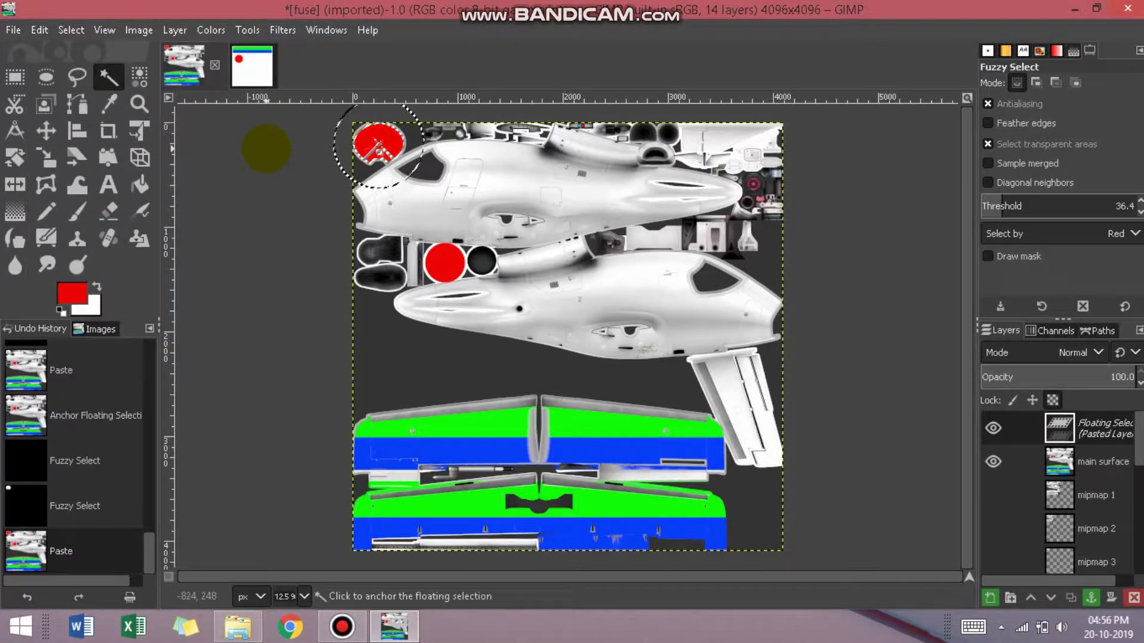
pyautogui.click(378, 149)
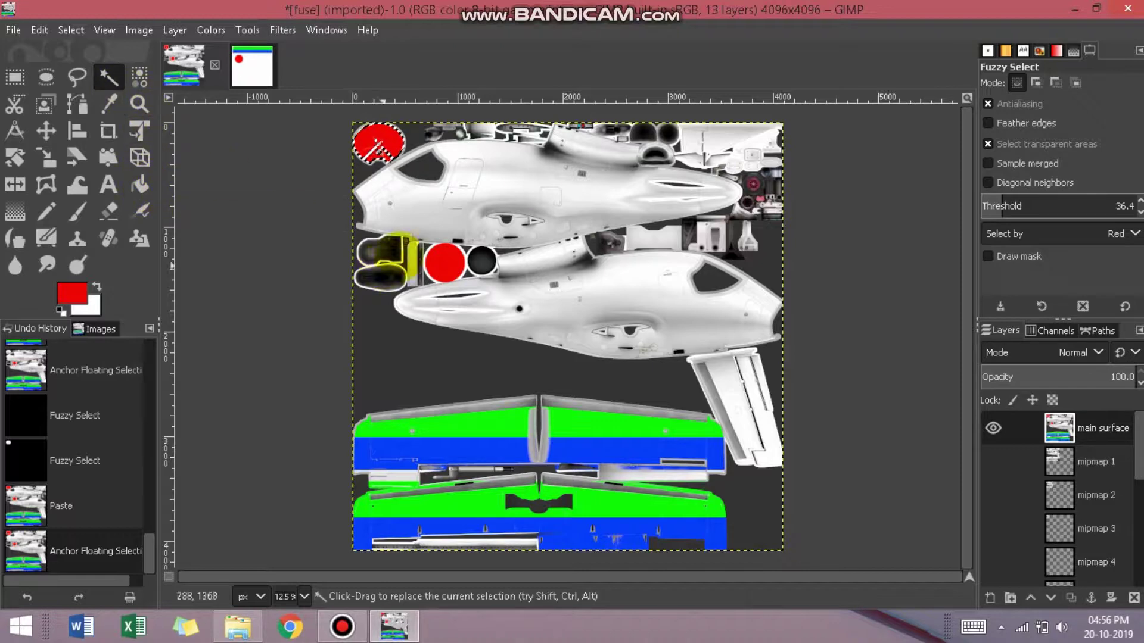
# Step: Fuzzy-select the cockpit window on the lower fuselage
pyautogui.click(533, 176)
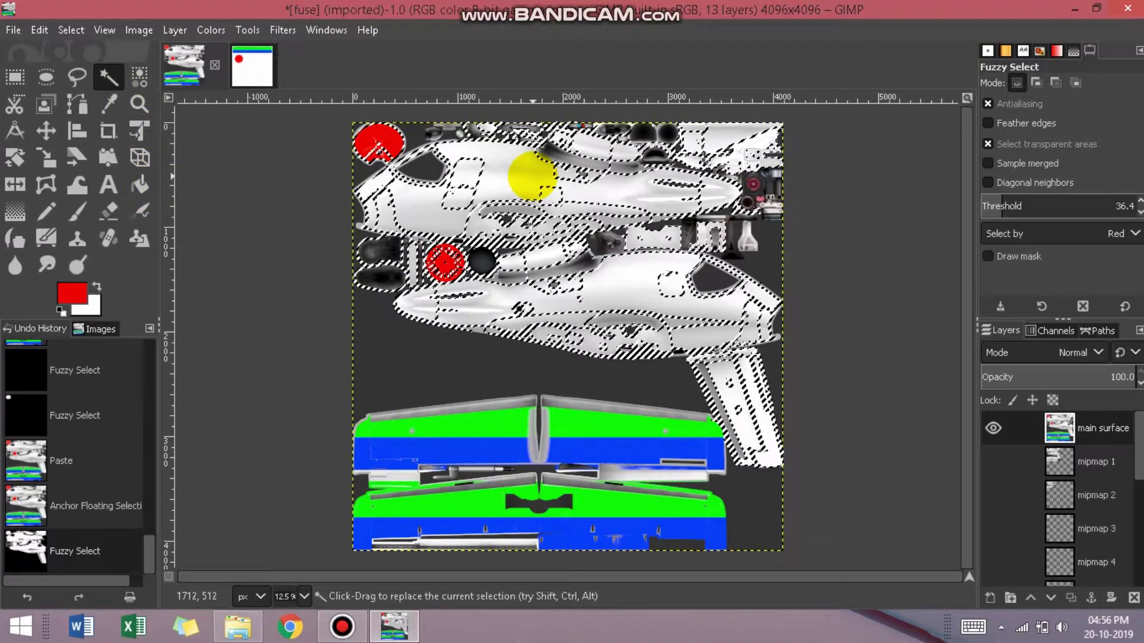
pyautogui.click(257, 236)
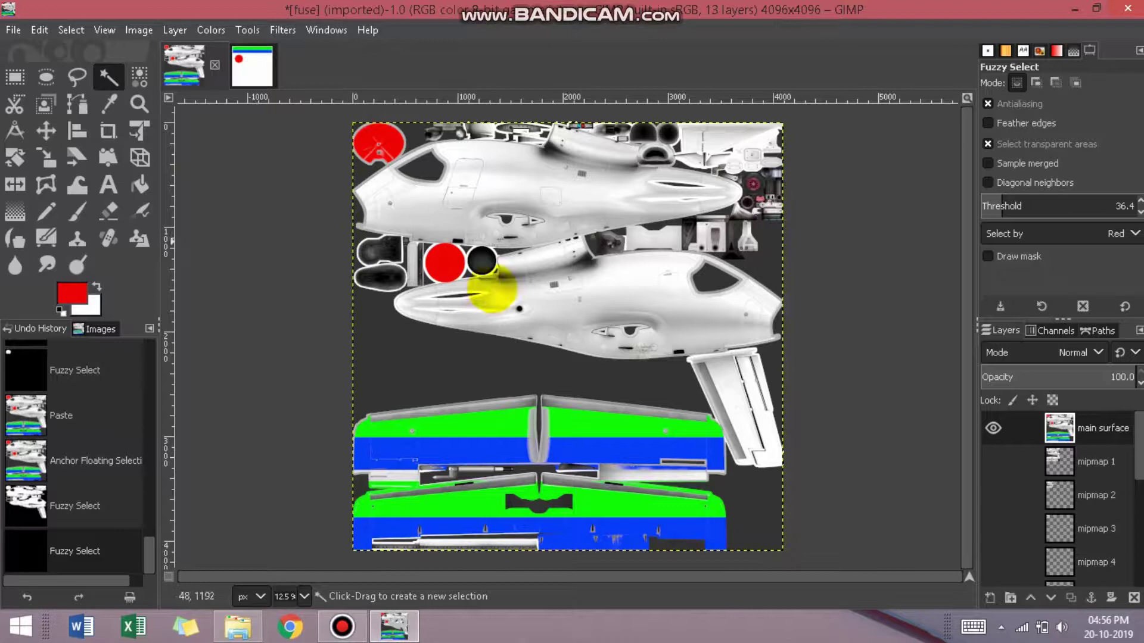
pyautogui.click(710, 285)
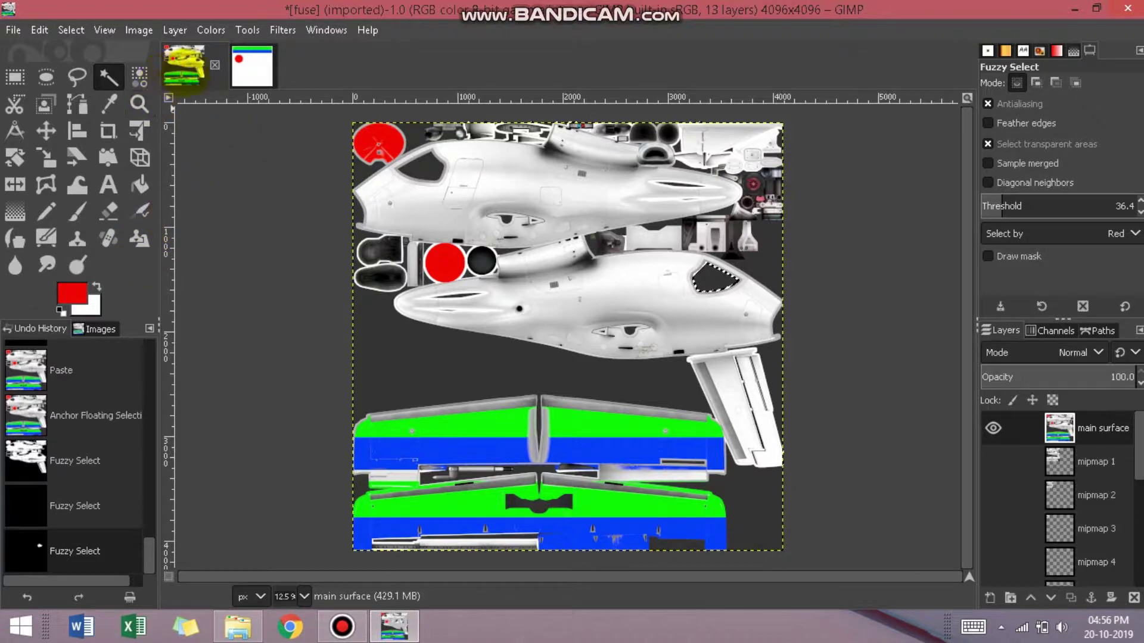
# Step: Outline a circle in the middle of the swatch image and set the foreground colour to yellow
pyautogui.click(239, 66)
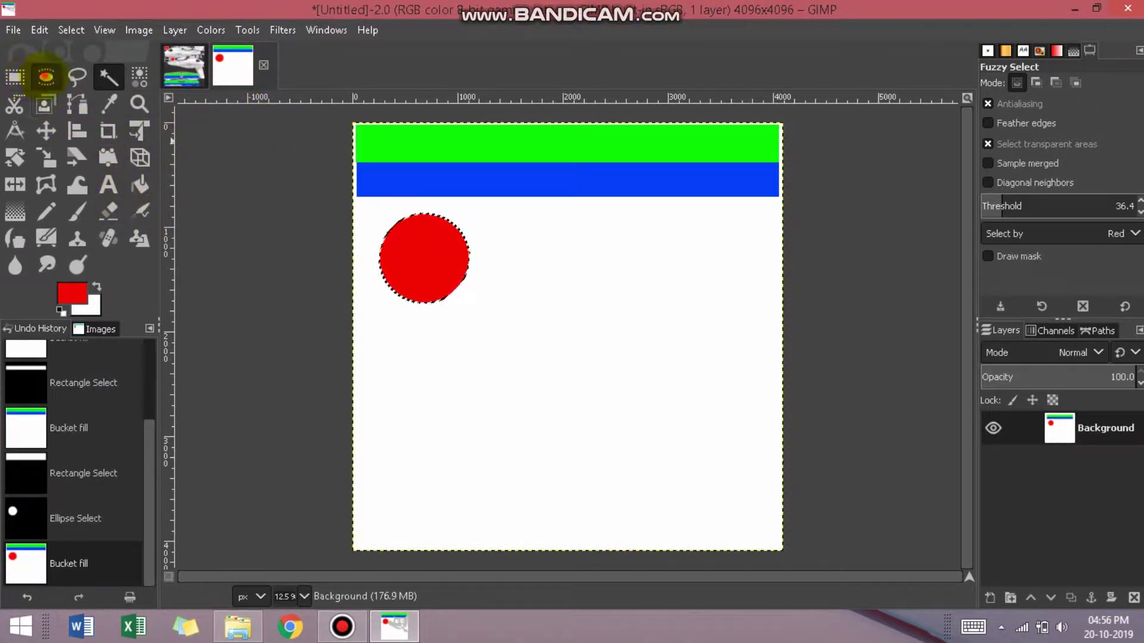
pyautogui.click(46, 77)
pyautogui.moveTo(509, 262); pyautogui.dragTo(618, 382)
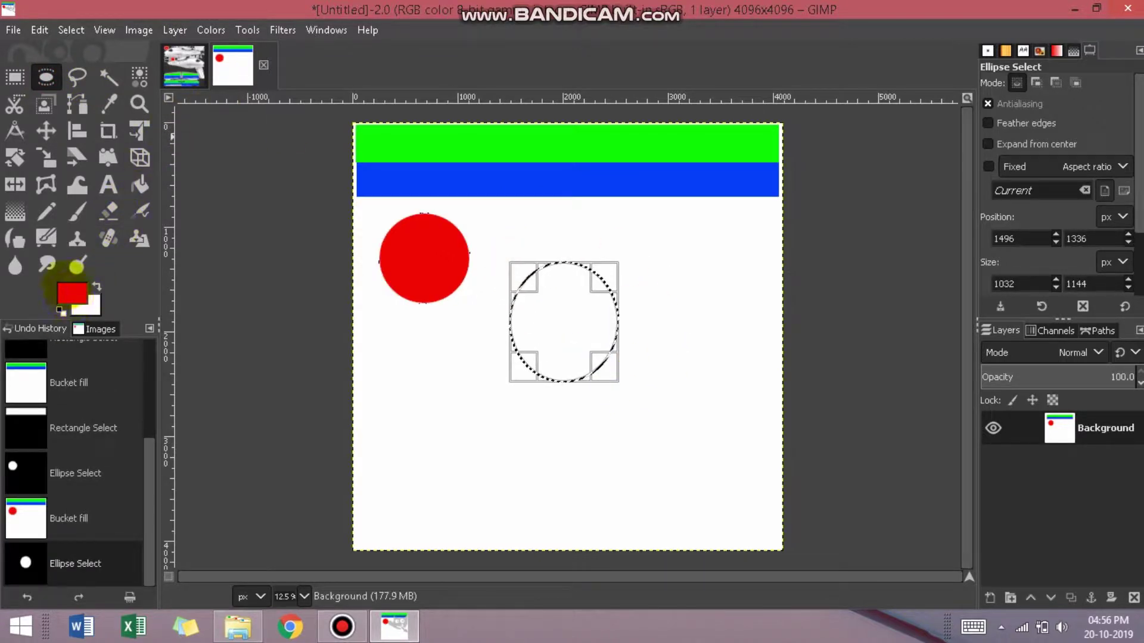
pyautogui.click(71, 293)
pyautogui.moveTo(160, 251); pyautogui.dragTo(163, 317)
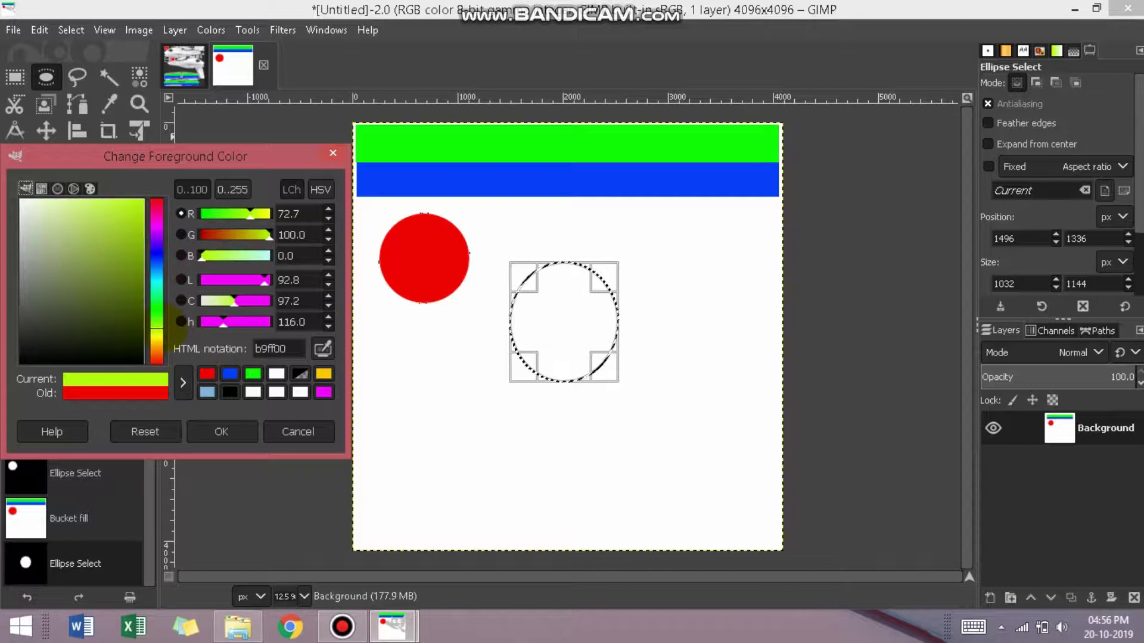
pyautogui.moveTo(157, 328); pyautogui.dragTo(157, 335)
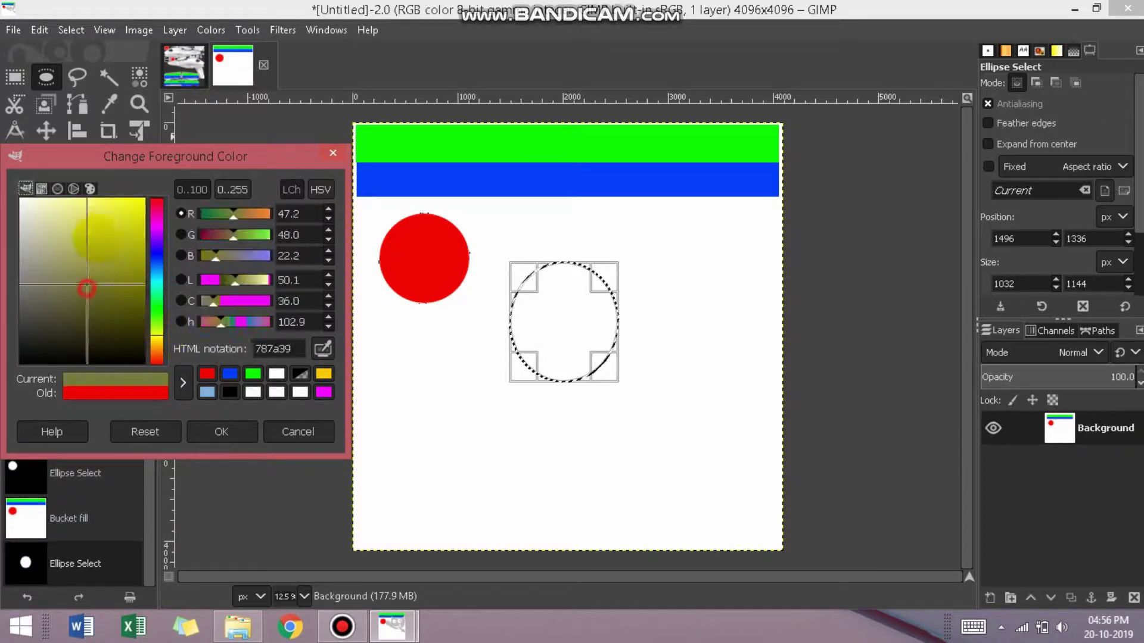
pyautogui.click(221, 431)
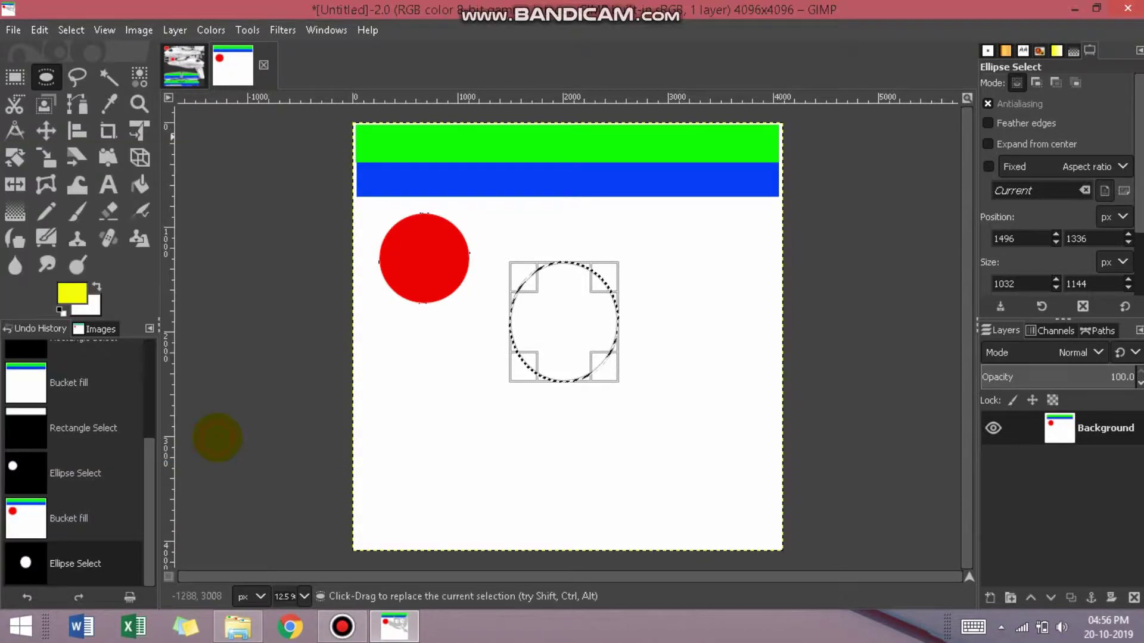
# Step: Bucket-fill the circle yellow, copy it, and return to the fuse texture
pyautogui.click(563, 322)
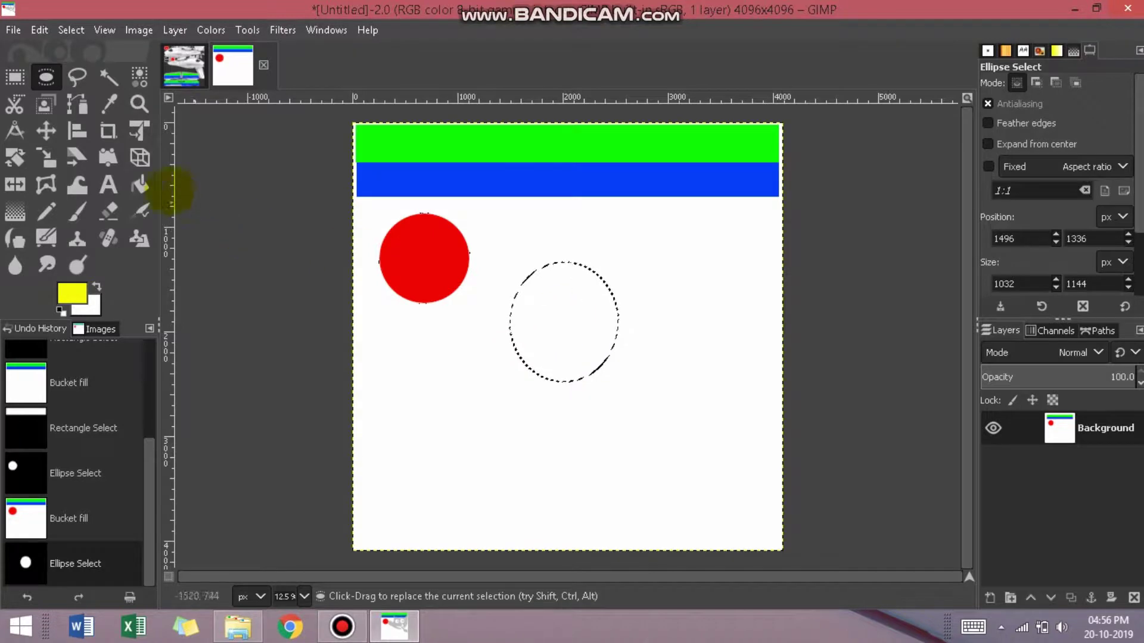
pyautogui.click(140, 184)
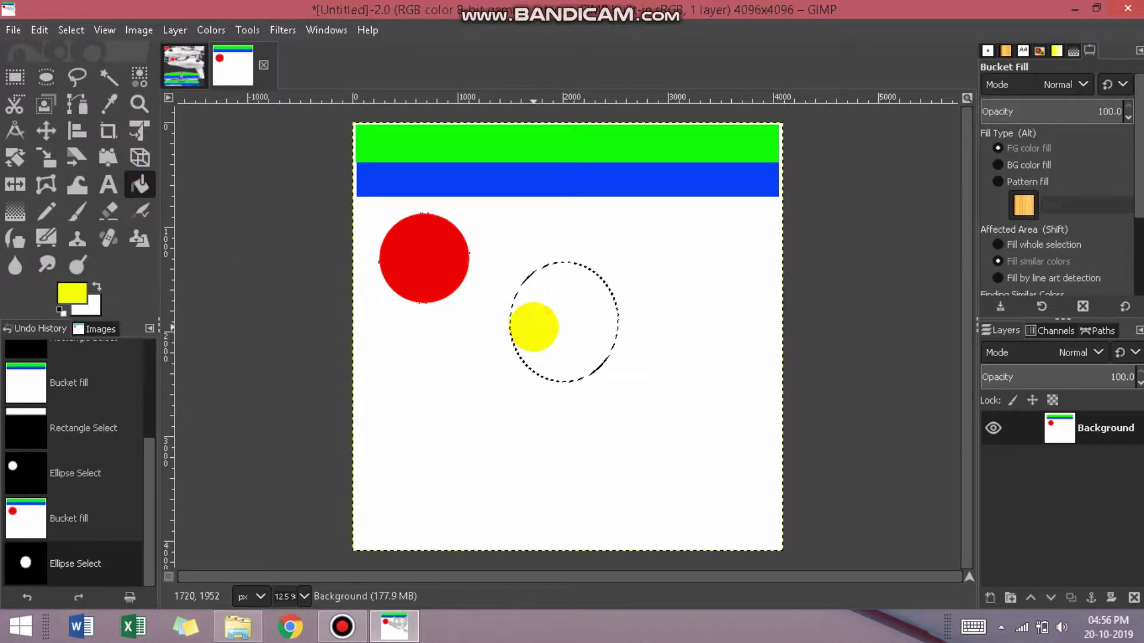
pyautogui.click(572, 340)
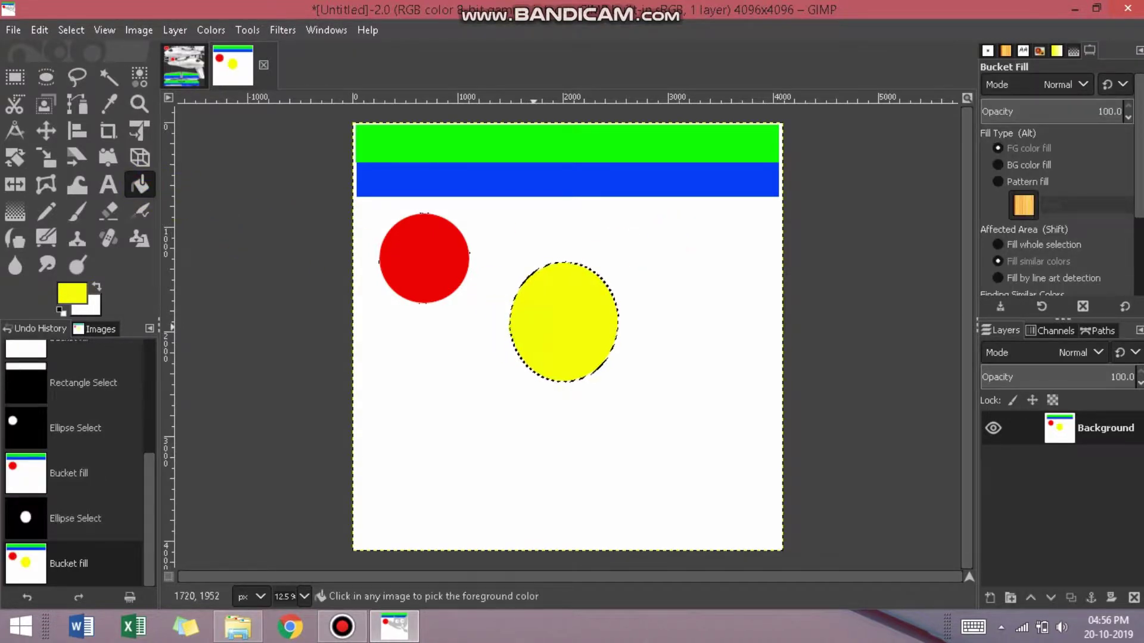
pyautogui.hotkey('ctrl', 'c')
pyautogui.click(184, 64)
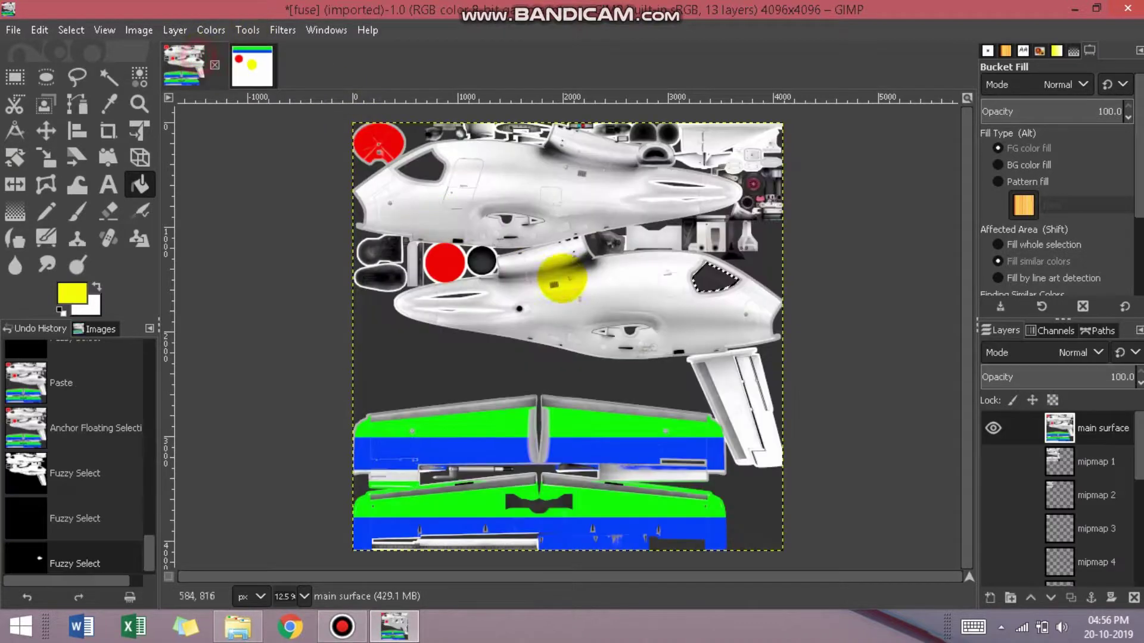
# Step: Undo a stray yellow paste, then paste yellow into the lower cockpit window and anchor it
pyautogui.hotkey('ctrl', 'v')
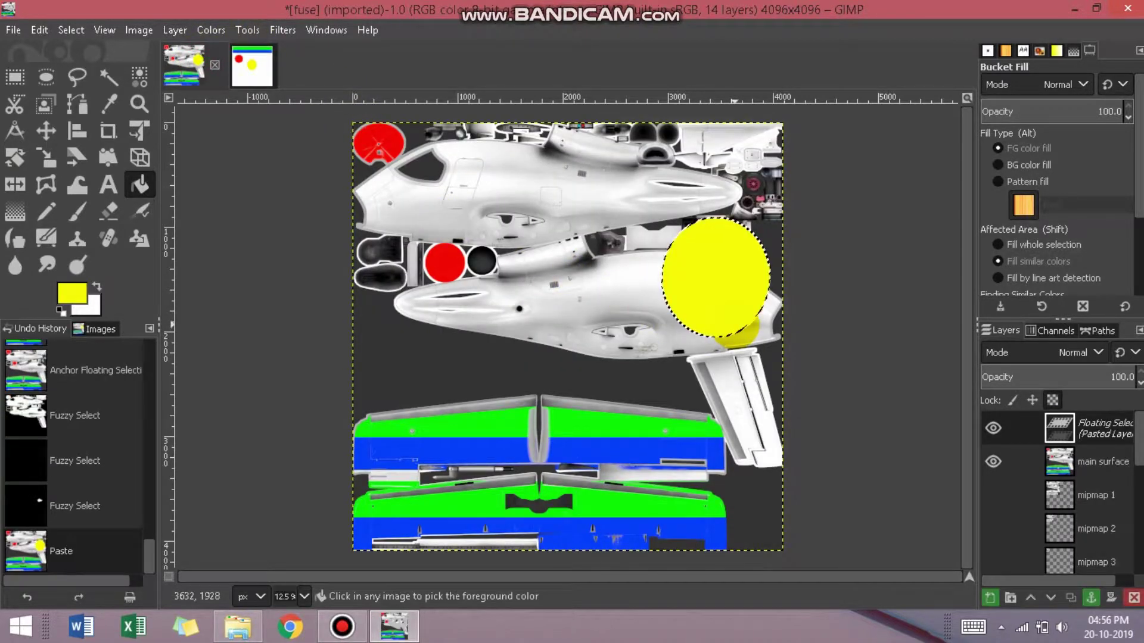
pyautogui.hotkey('ctrl', 'z')
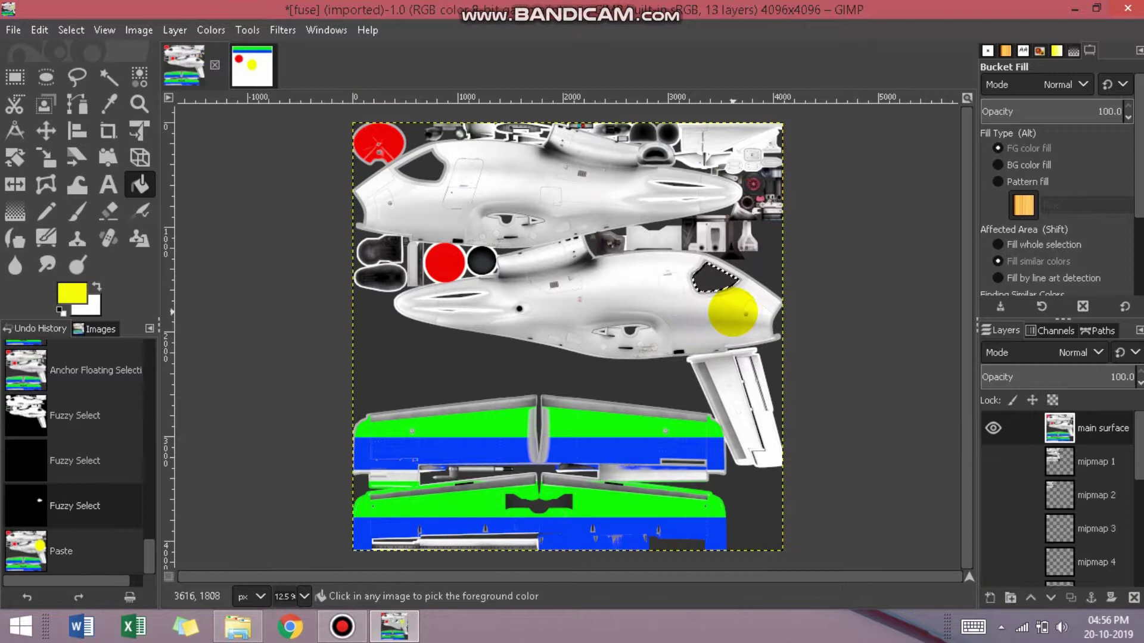
pyautogui.click(40, 30)
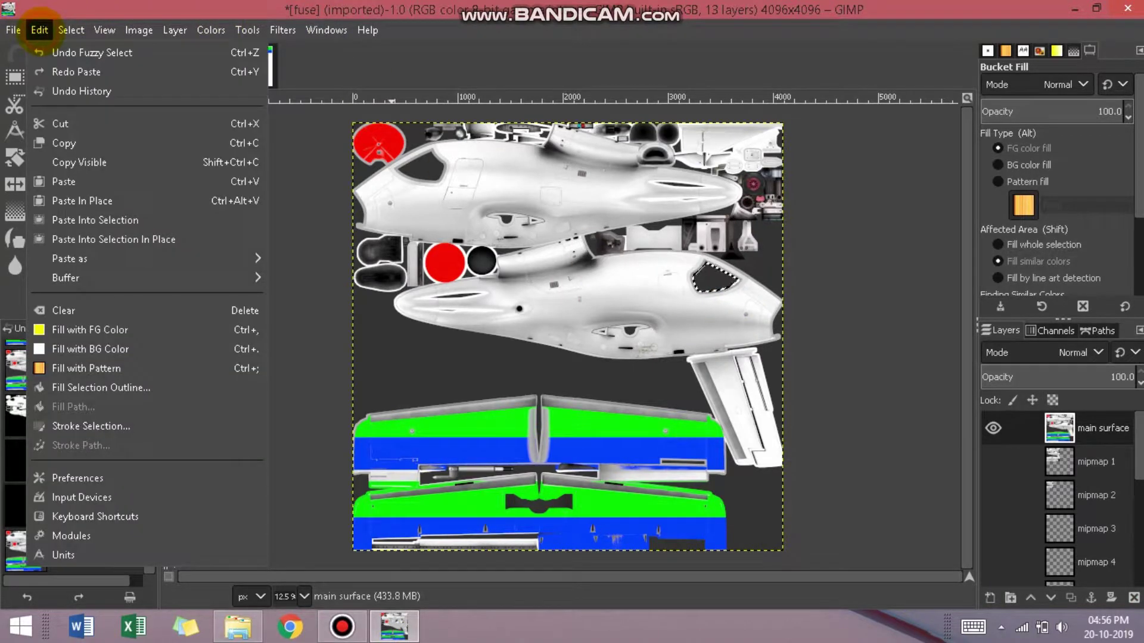
pyautogui.click(95, 220)
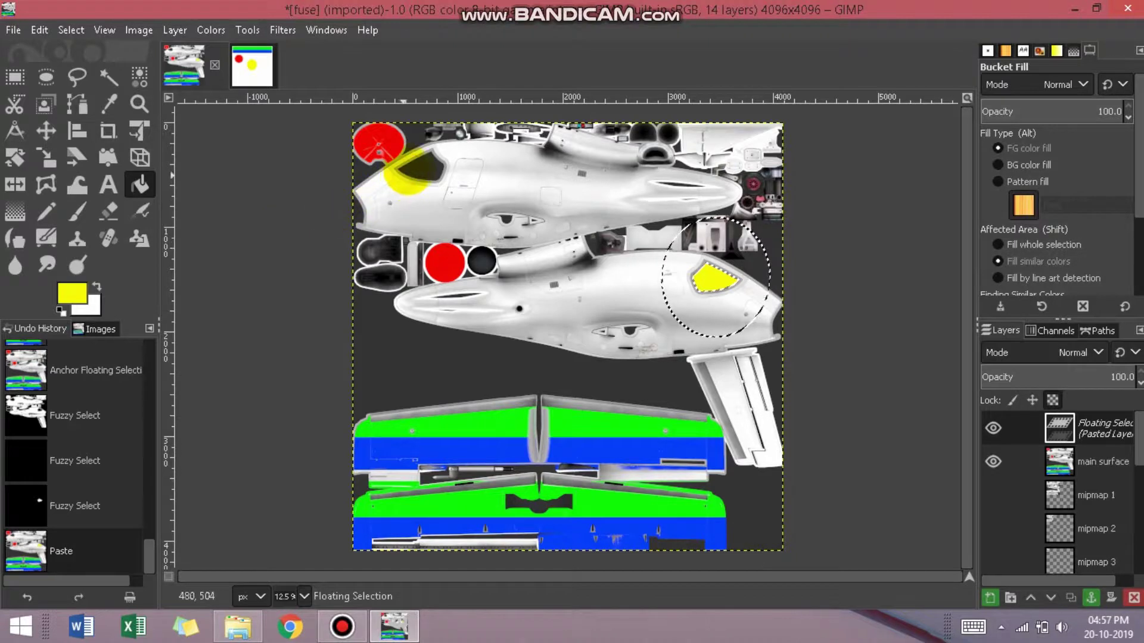
pyautogui.click(108, 77)
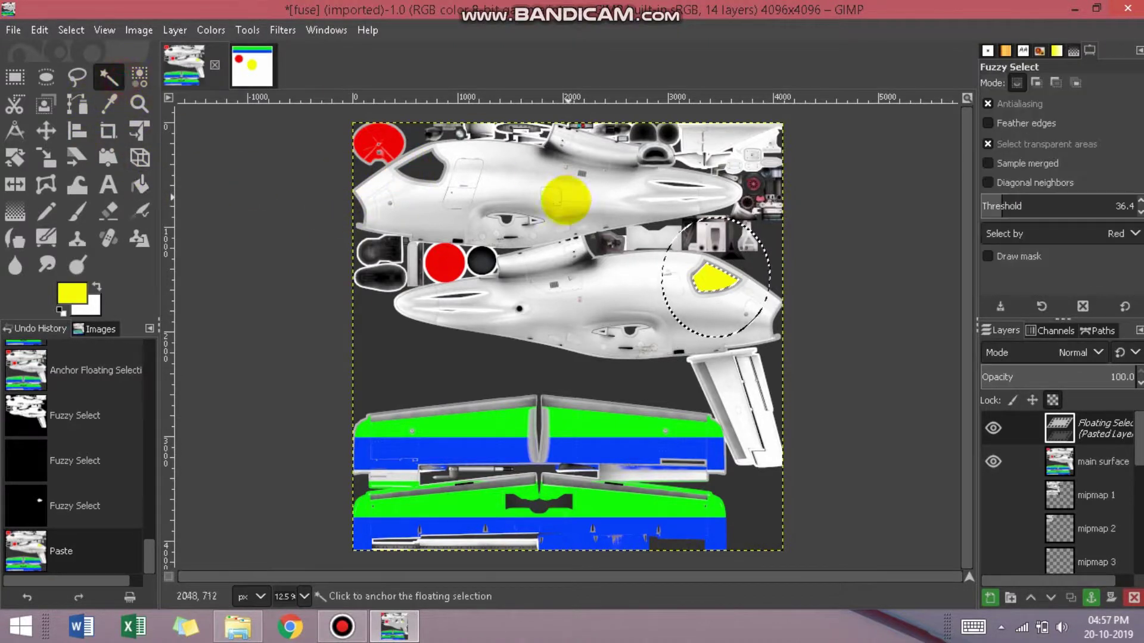
pyautogui.click(416, 173)
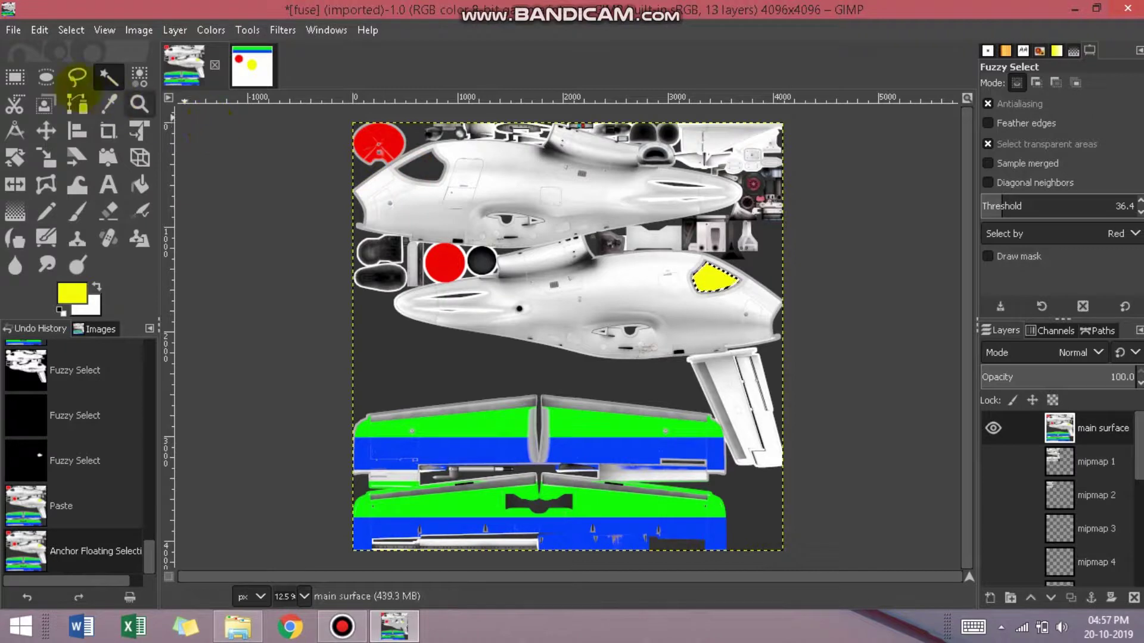
# Step: Paste yellow into the upper cockpit window and anchor it
pyautogui.click(417, 171)
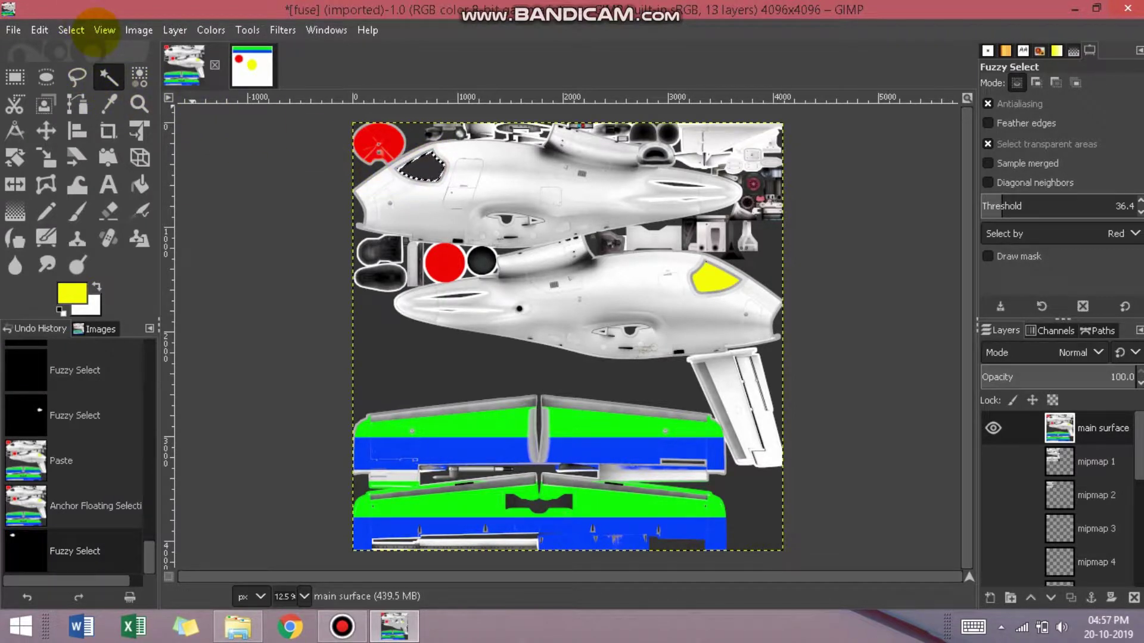
pyautogui.click(40, 29)
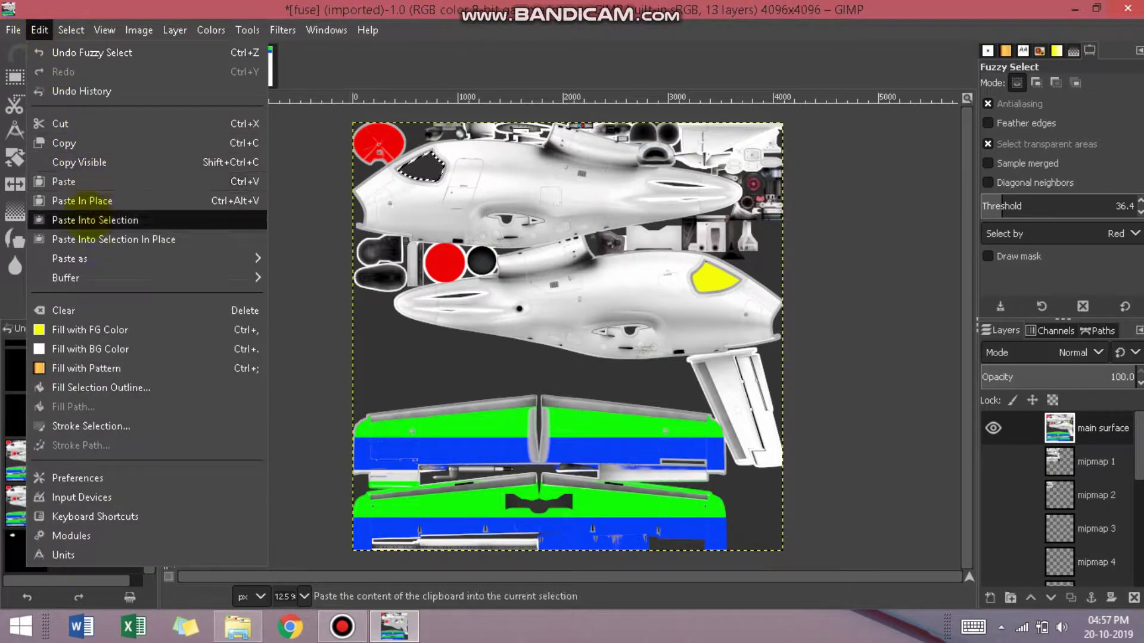
pyautogui.click(89, 216)
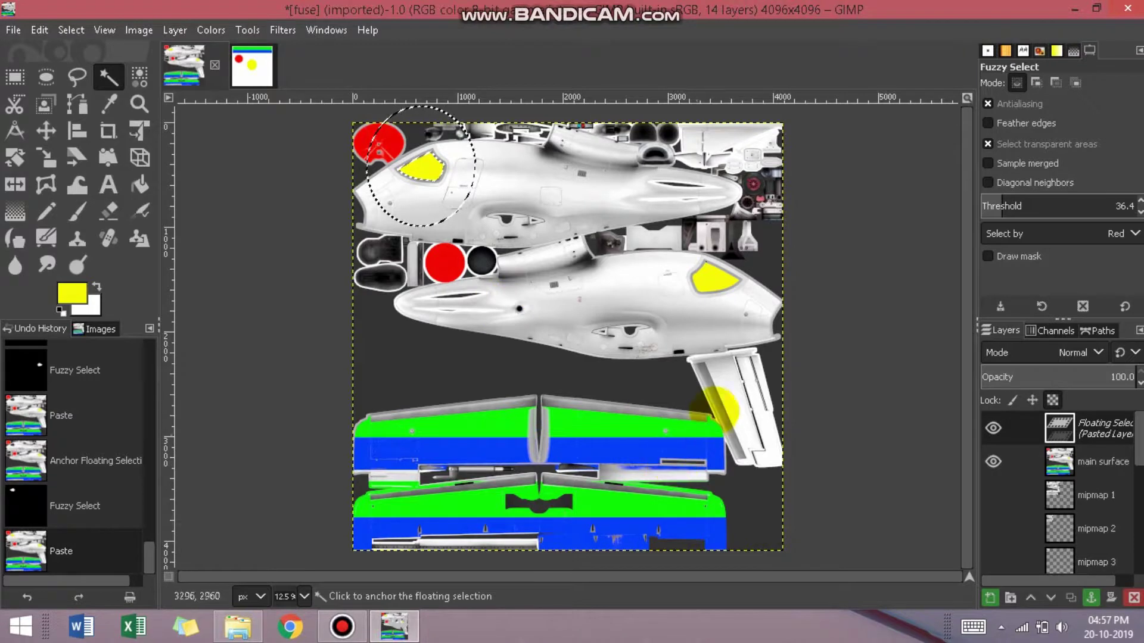
pyautogui.click(730, 387)
# Step: Raise the Fuzzy Select threshold to about 45.5 and select the narrow slanted strip beside the wings
pyautogui.click(729, 390)
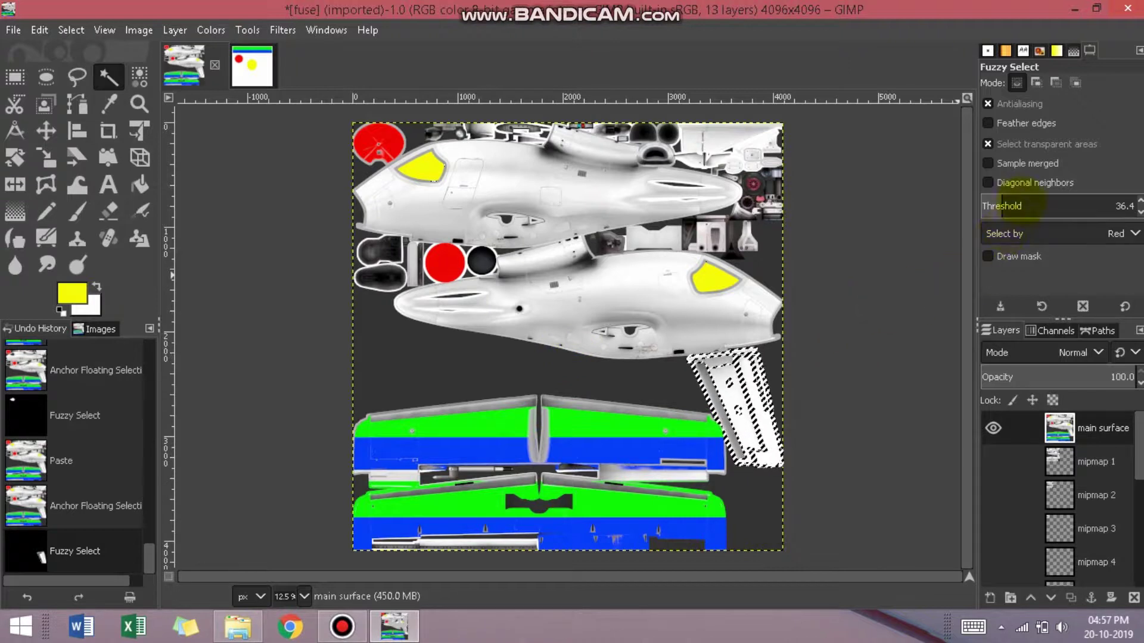
pyautogui.moveTo(998, 207); pyautogui.dragTo(996, 206)
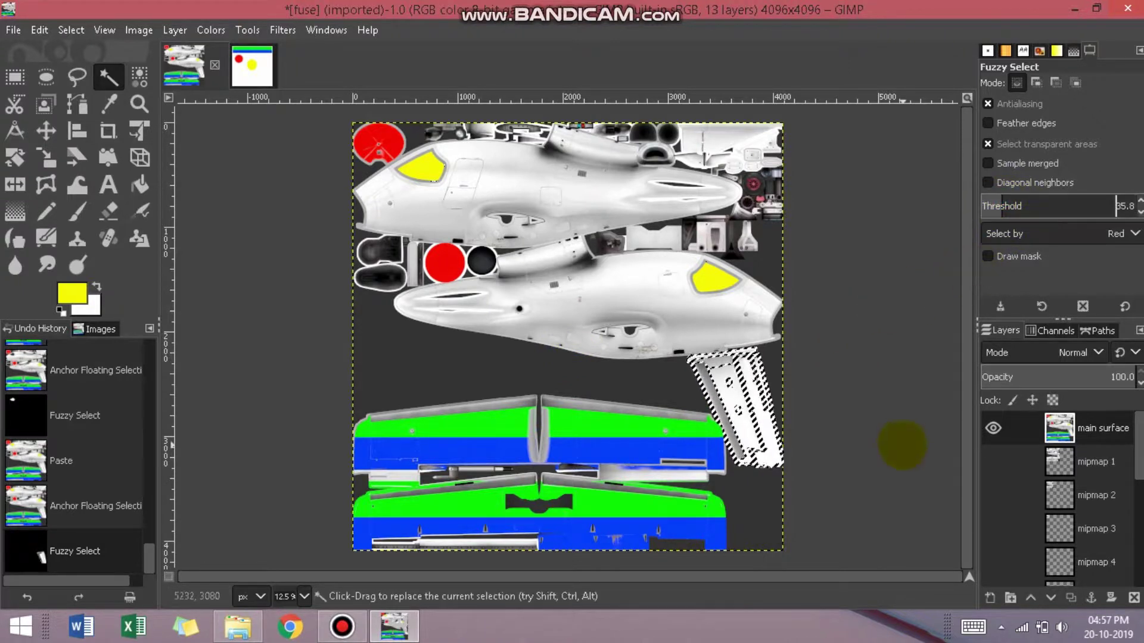
pyautogui.click(753, 418)
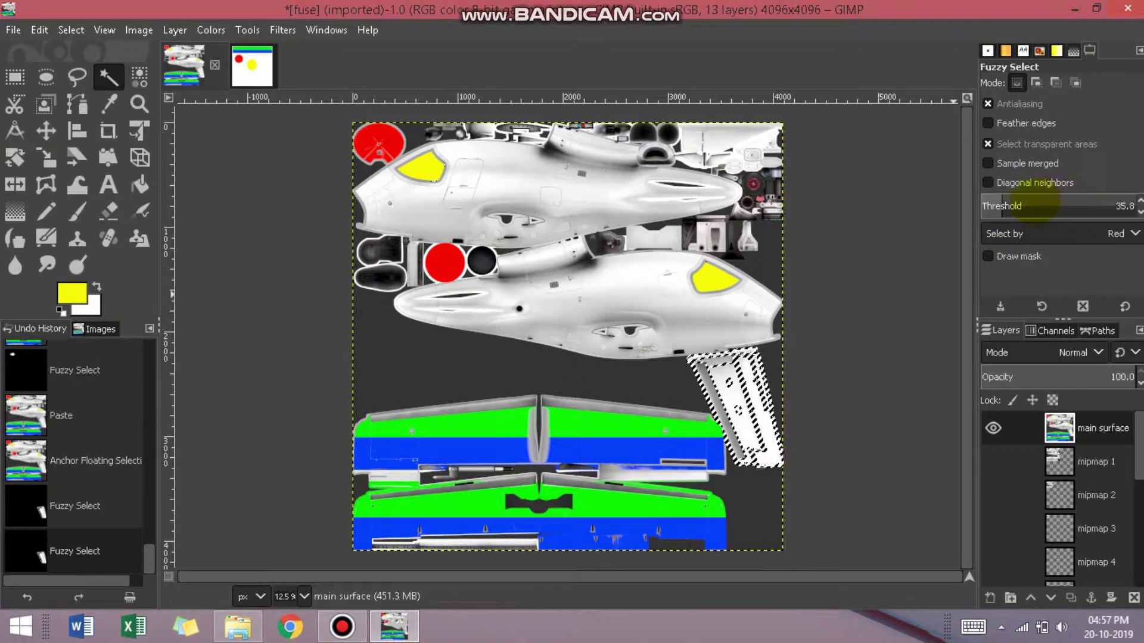
pyautogui.click(1001, 205)
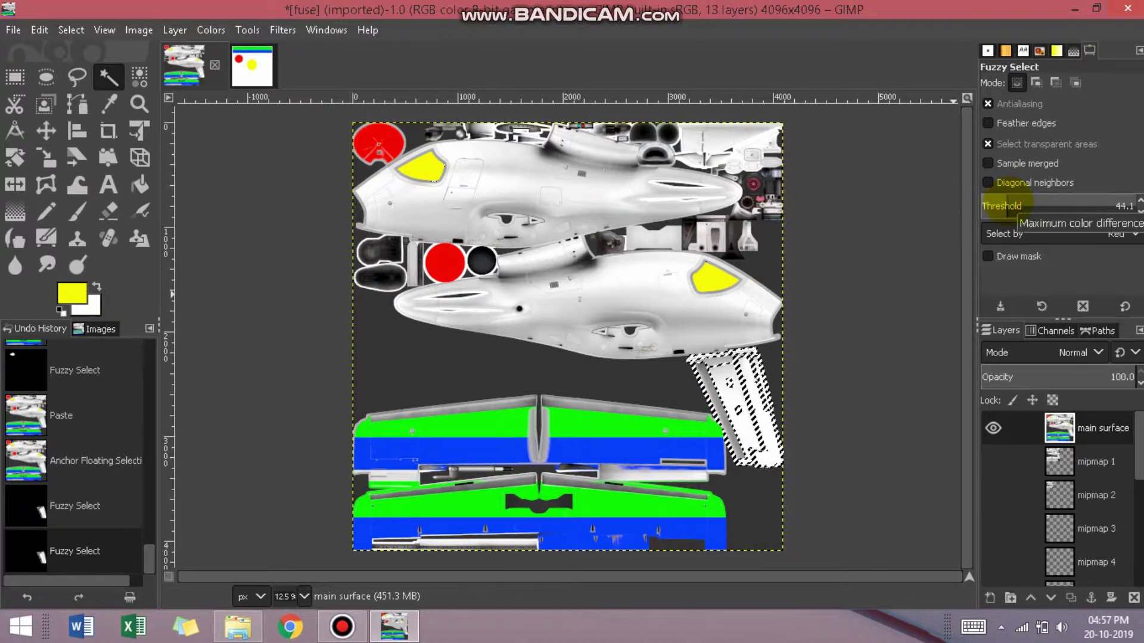
pyautogui.click(1002, 205)
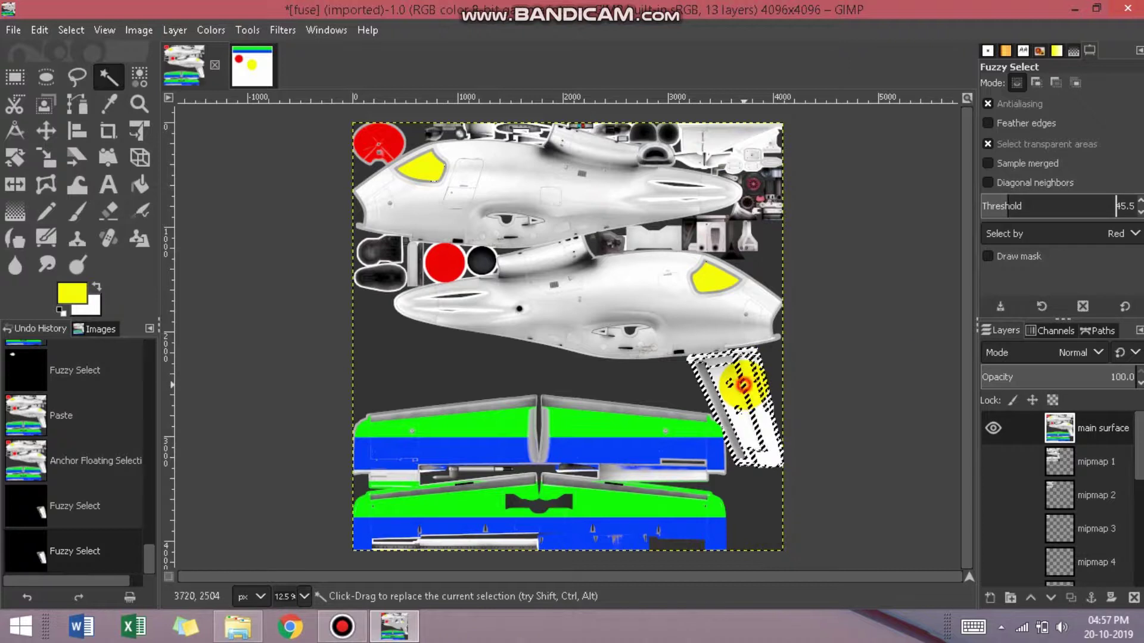
pyautogui.click(744, 384)
pyautogui.click(743, 384)
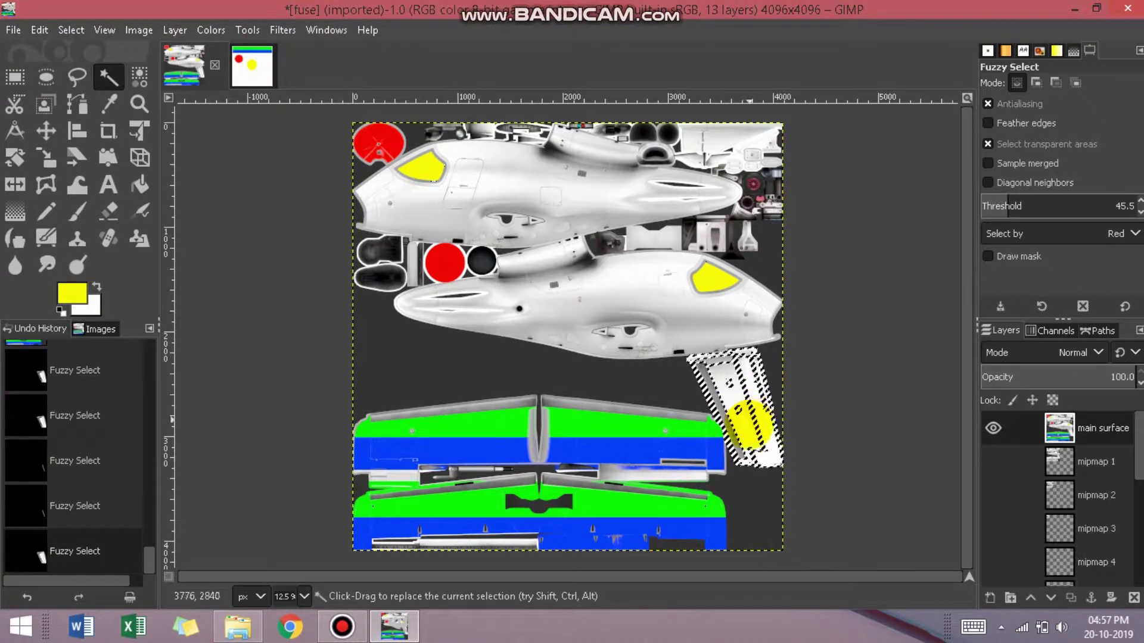
# Step: In the Untitled image, refill the yellow circle with light cyan
pyautogui.click(264, 73)
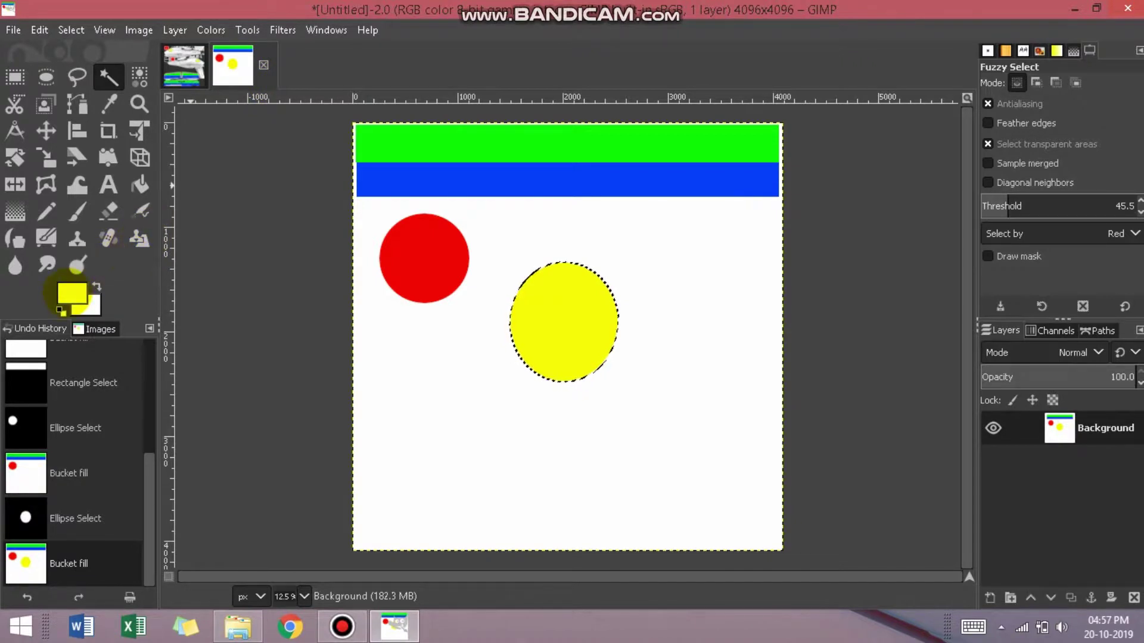
pyautogui.click(68, 293)
pyautogui.click(156, 285)
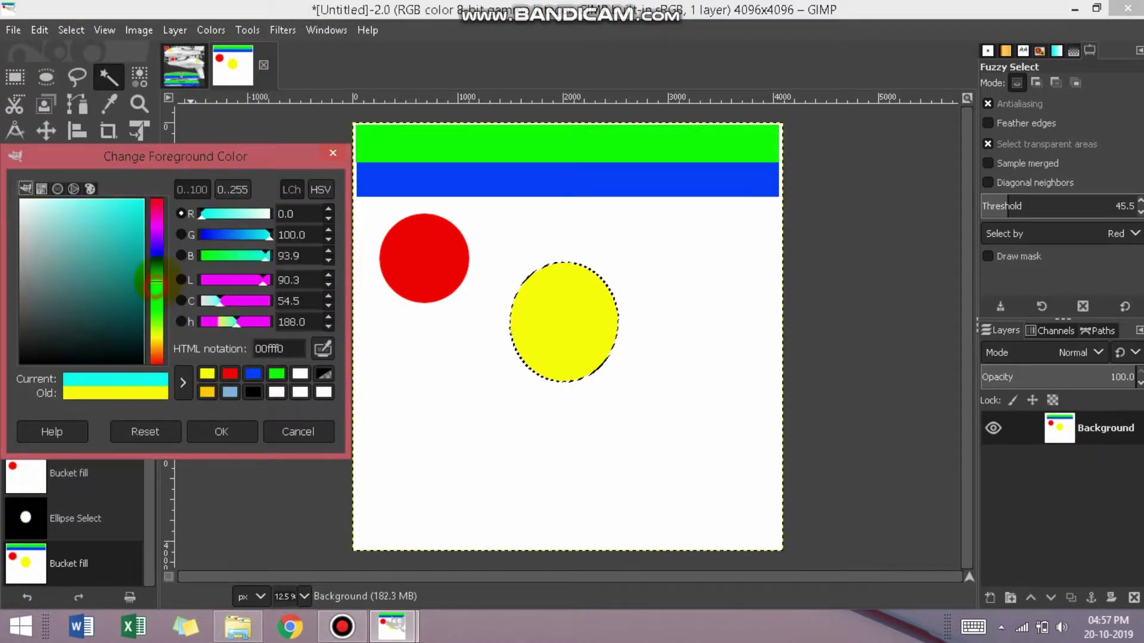
pyautogui.moveTo(103, 255)
pyautogui.mouseDown()
pyautogui.moveTo(112, 234)
pyautogui.moveTo(96, 198)
pyautogui.mouseUp()
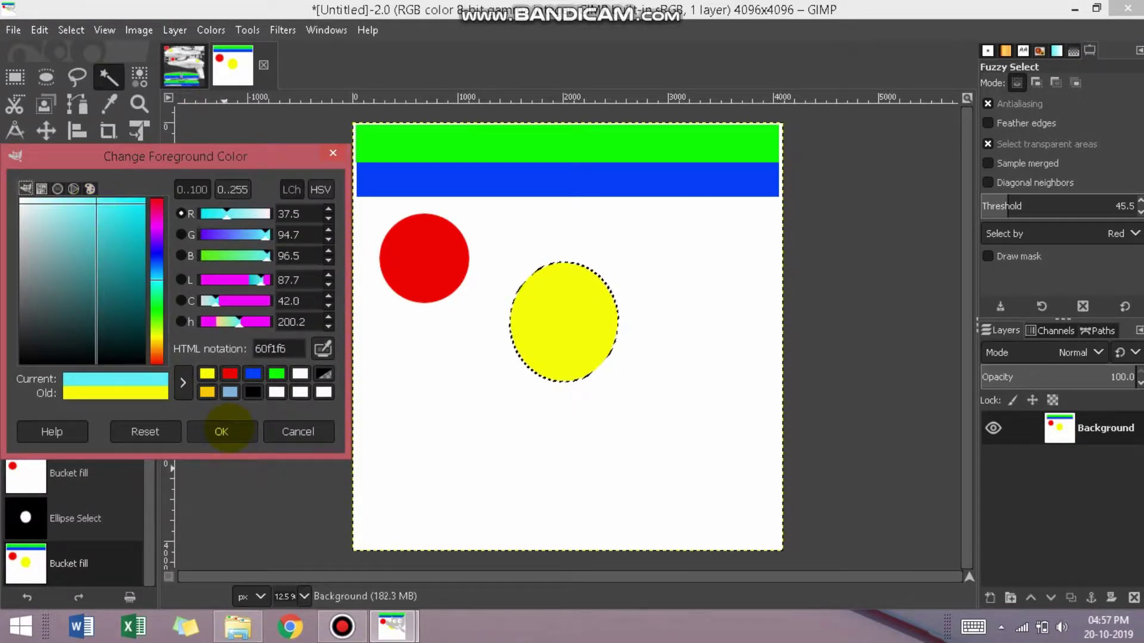
pyautogui.click(221, 432)
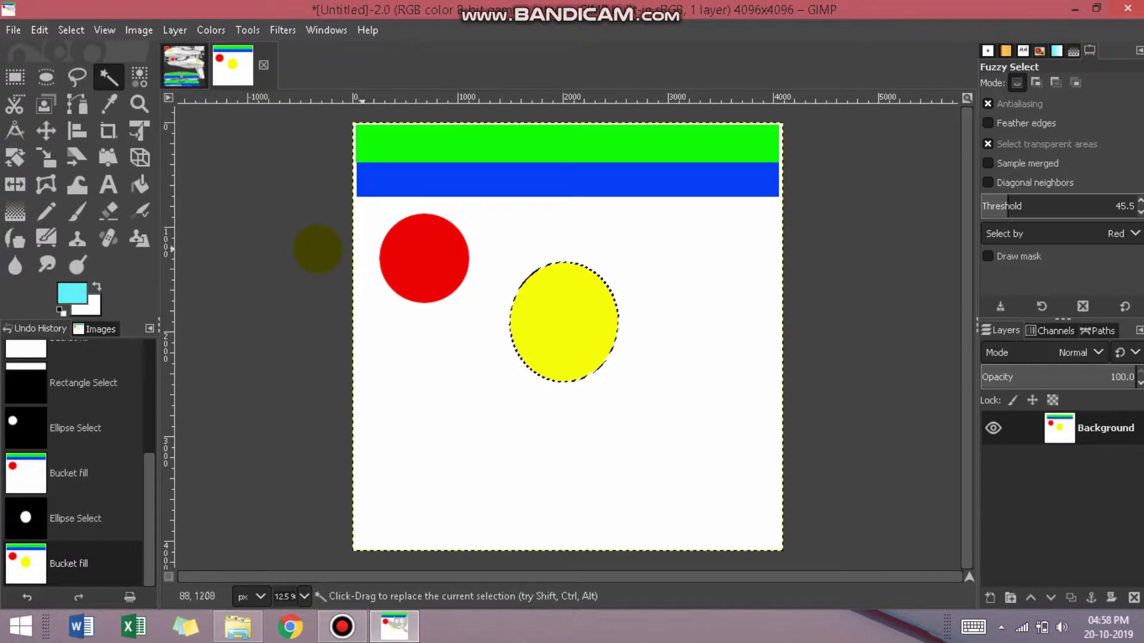
pyautogui.click(140, 185)
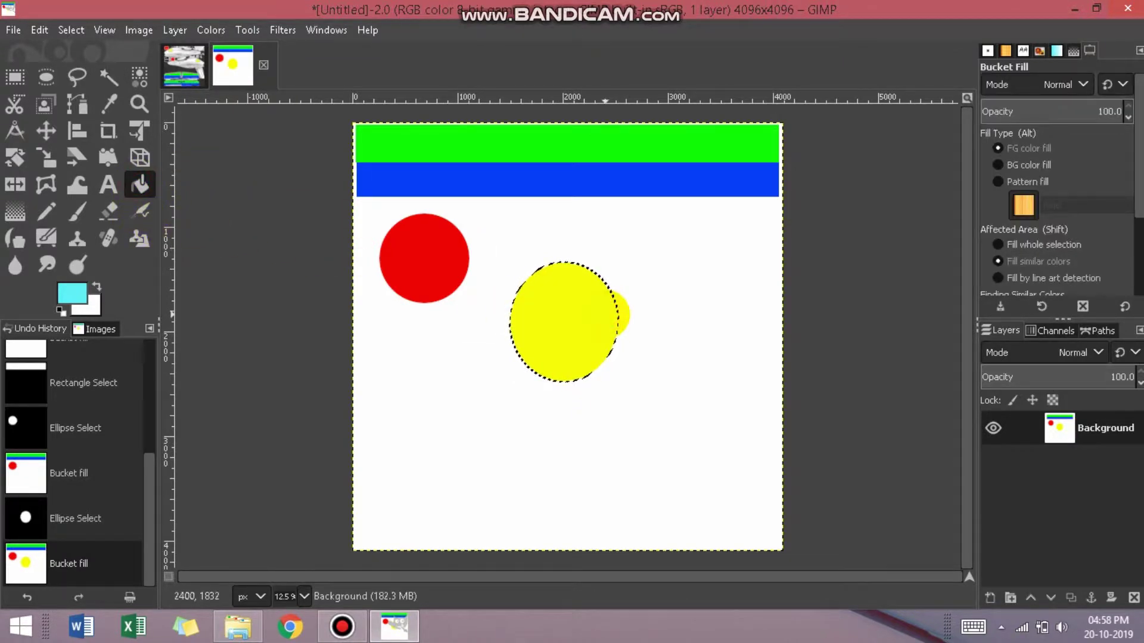
pyautogui.click(549, 331)
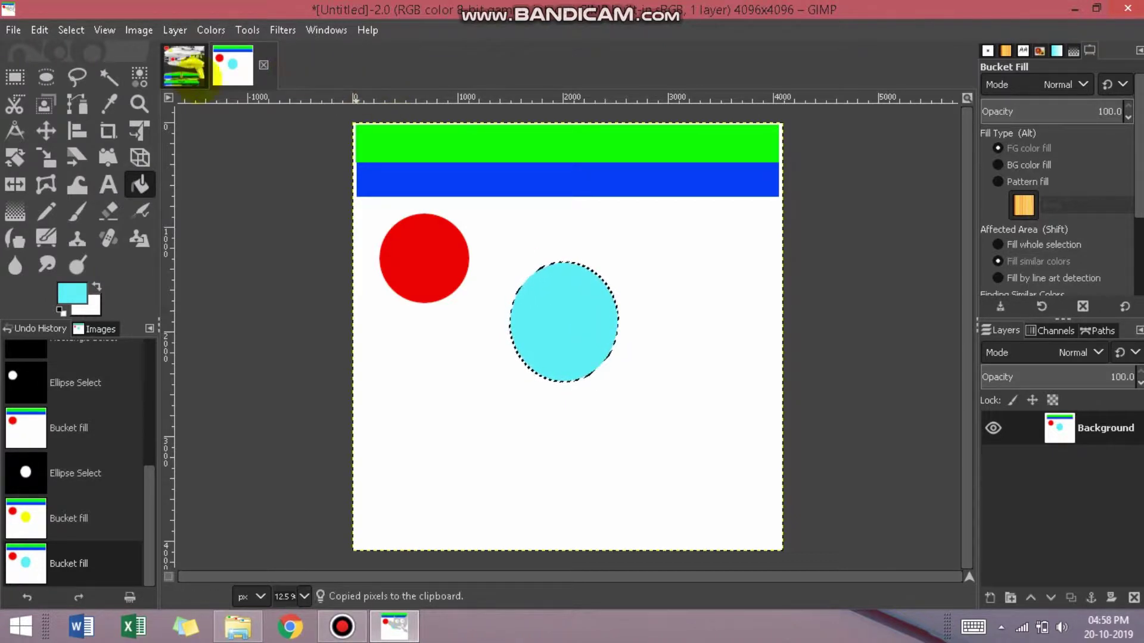
# Step: Trial-paste and fill cyan into the slanted tail strip, then undo it
pyautogui.click(183, 65)
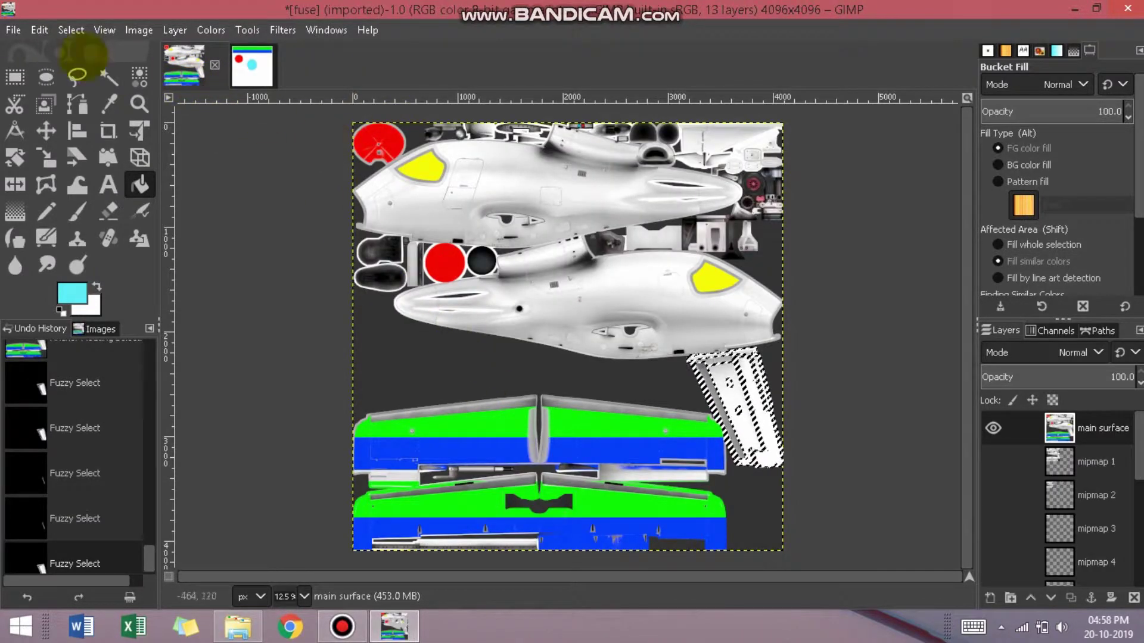
pyautogui.click(39, 30)
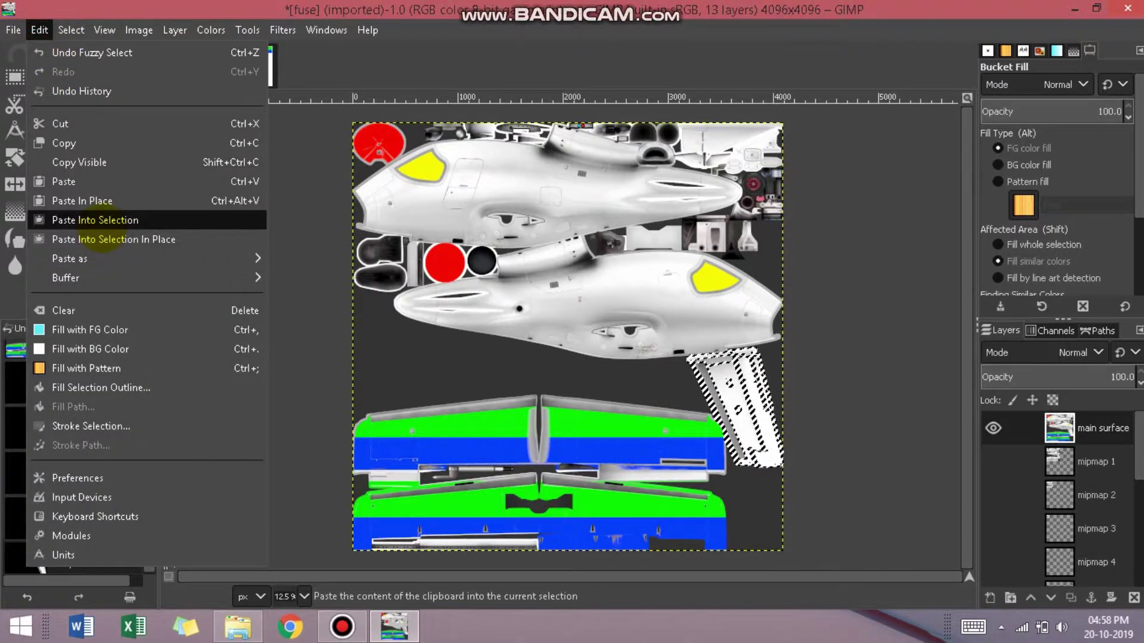
pyautogui.click(94, 219)
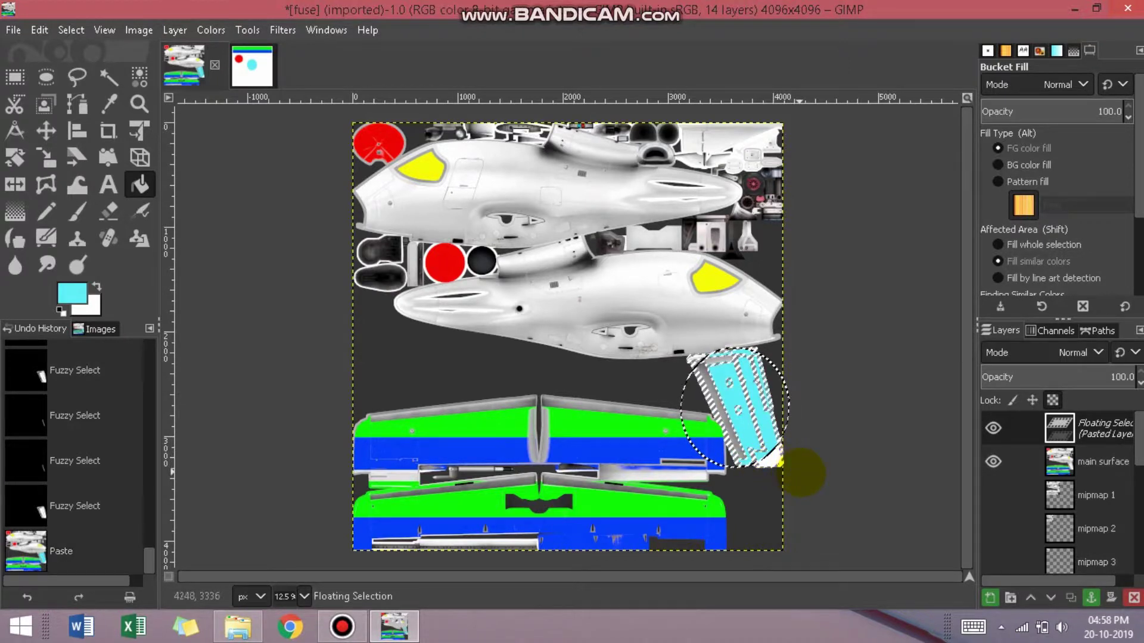
pyautogui.click(765, 448)
pyautogui.click(777, 415)
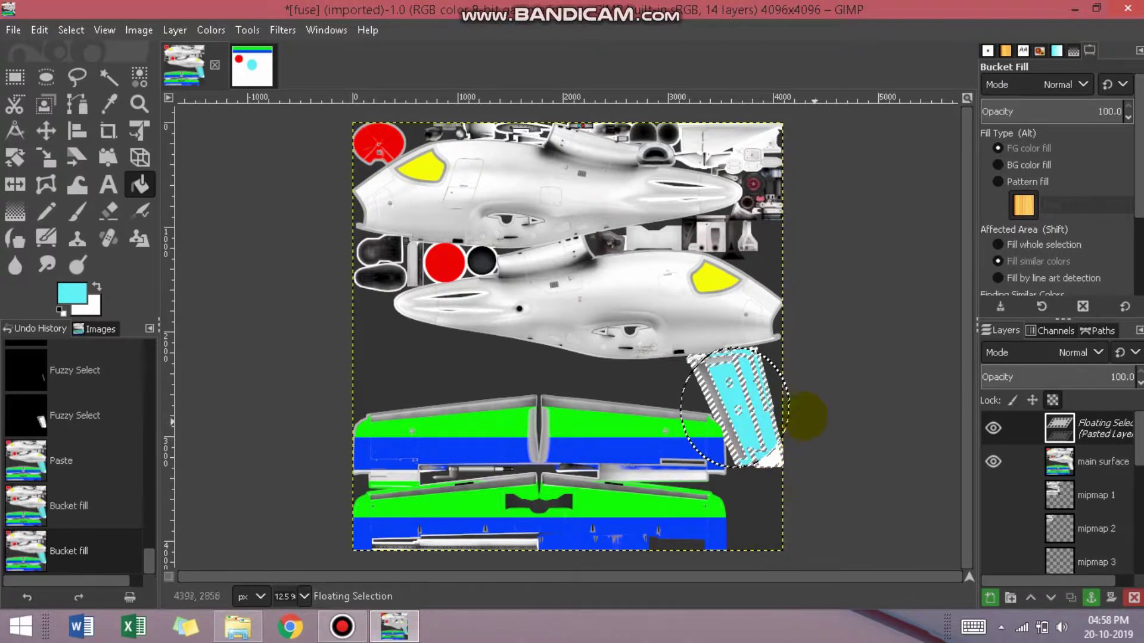
pyautogui.hotkey('ctrl', 'z')
pyautogui.hotkey('ctrl', 'z')
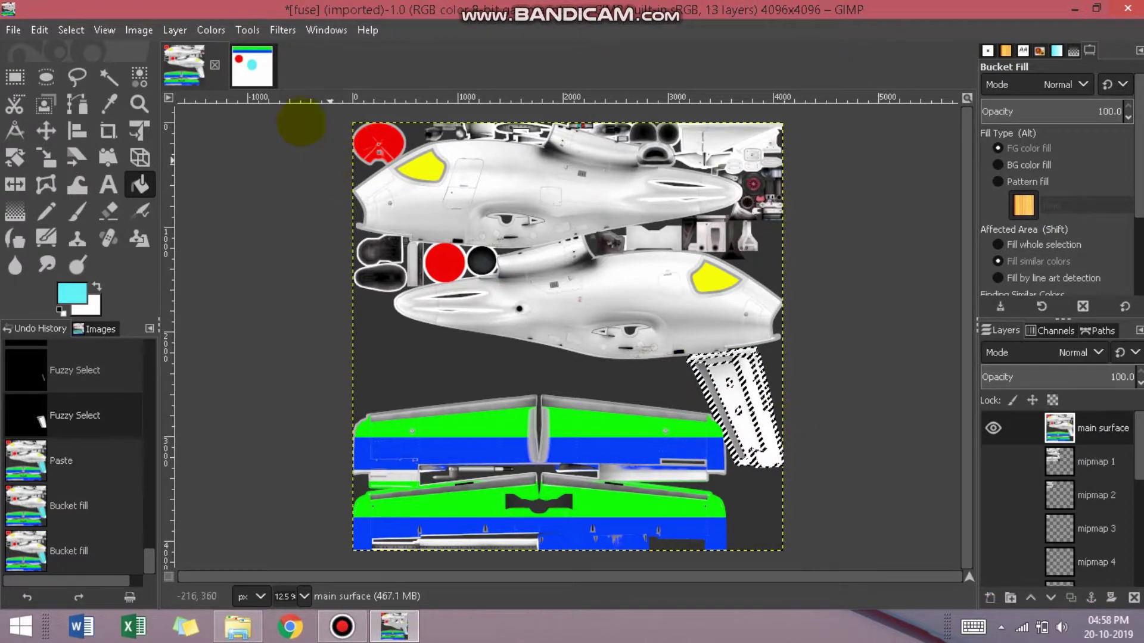
# Step: Draw a large cyan circle in the Untitled image's lower left, copy it, and return to the fuse texture
pyautogui.click(268, 64)
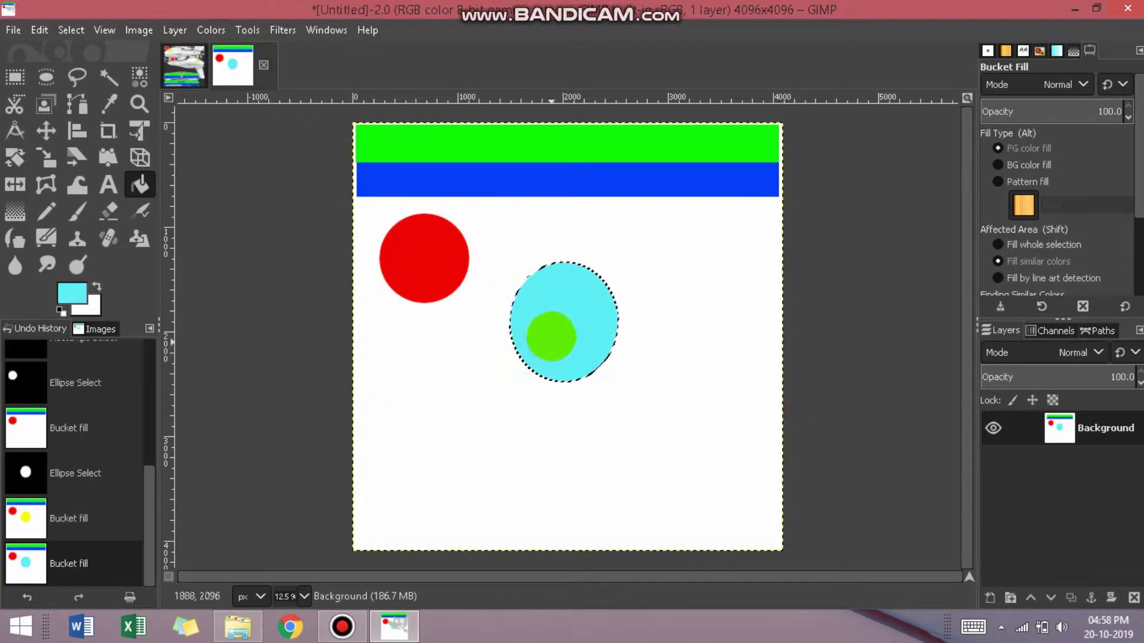
pyautogui.click(46, 77)
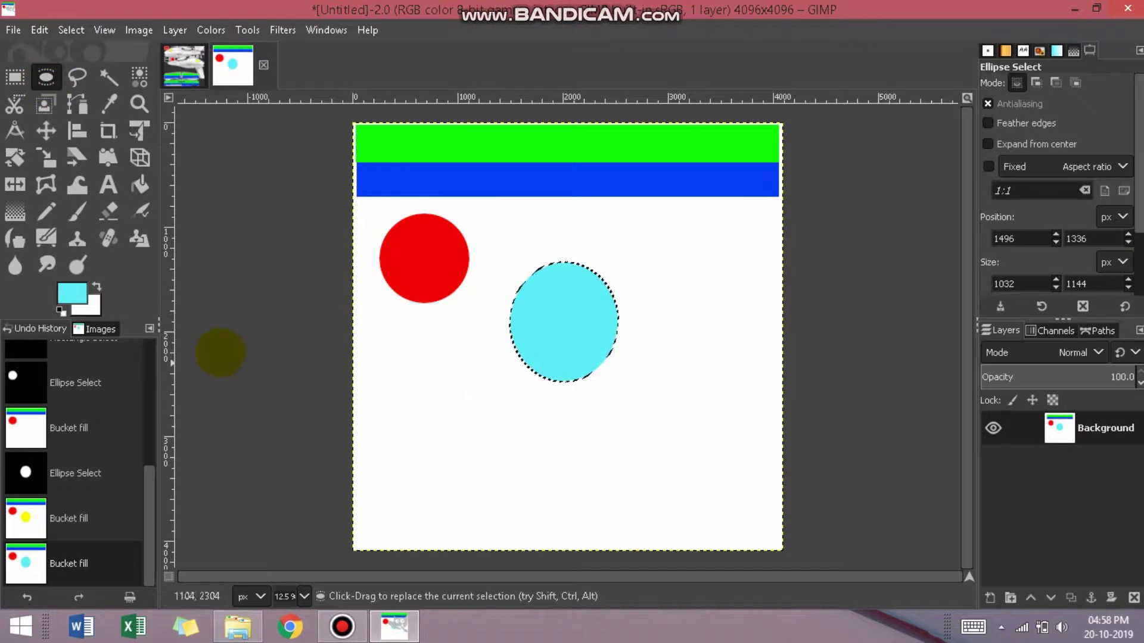
pyautogui.moveTo(404, 376); pyautogui.dragTo(582, 541)
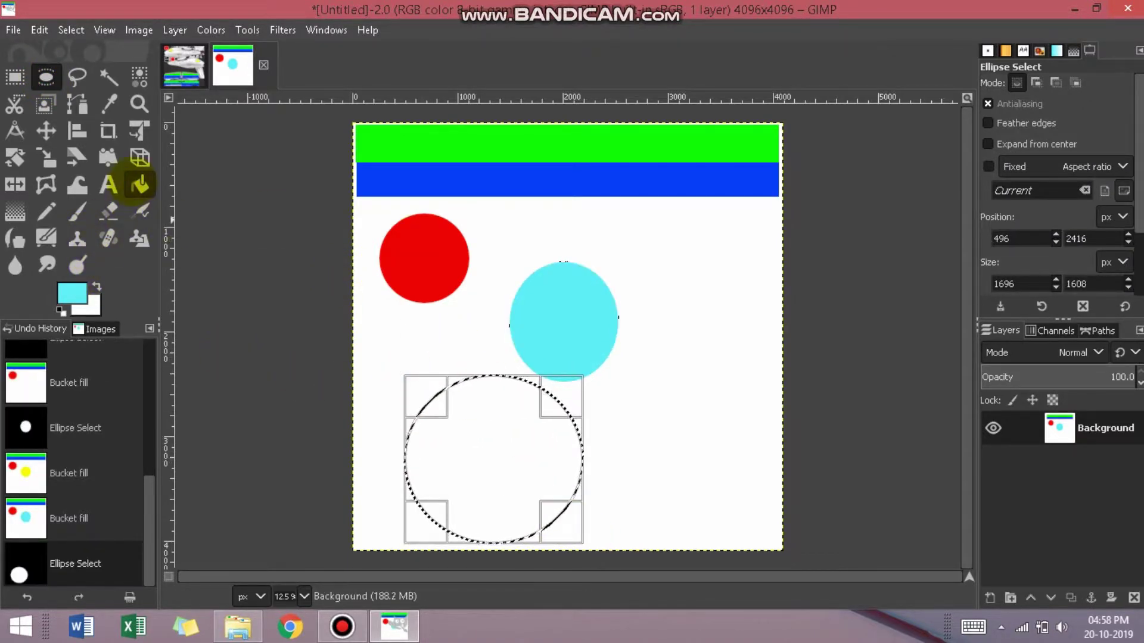
pyautogui.click(139, 184)
pyautogui.click(443, 465)
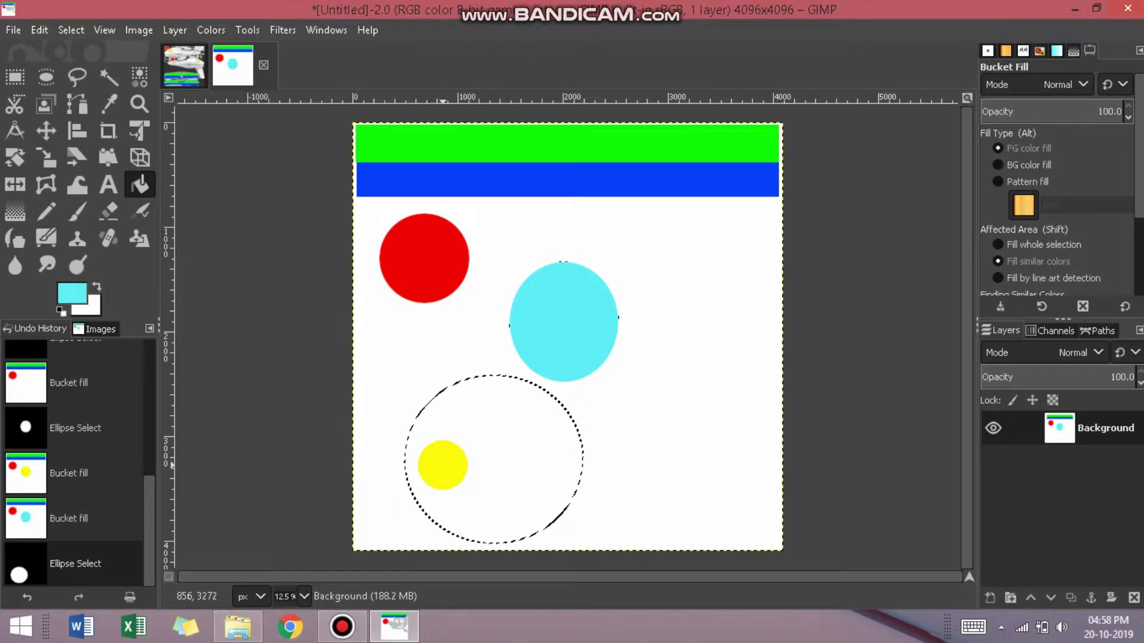
pyautogui.hotkey('ctrl', 'c')
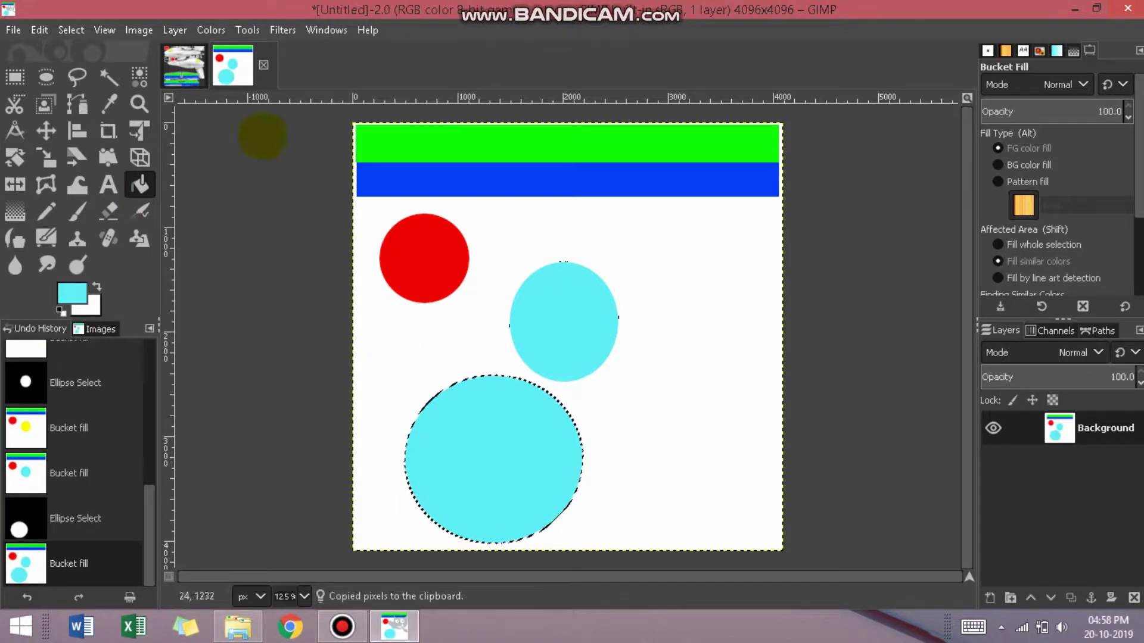
pyautogui.click(184, 67)
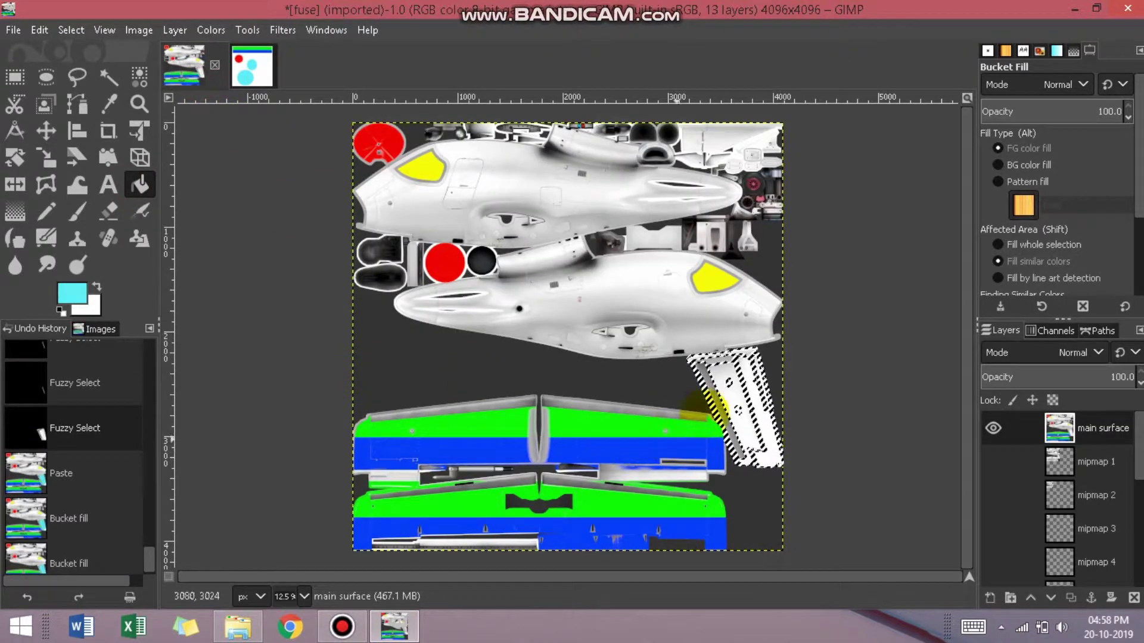
# Step: Fuzzy-select the slanted strip right of the wings, paste cyan into it in place, and anchor it
pyautogui.click(39, 30)
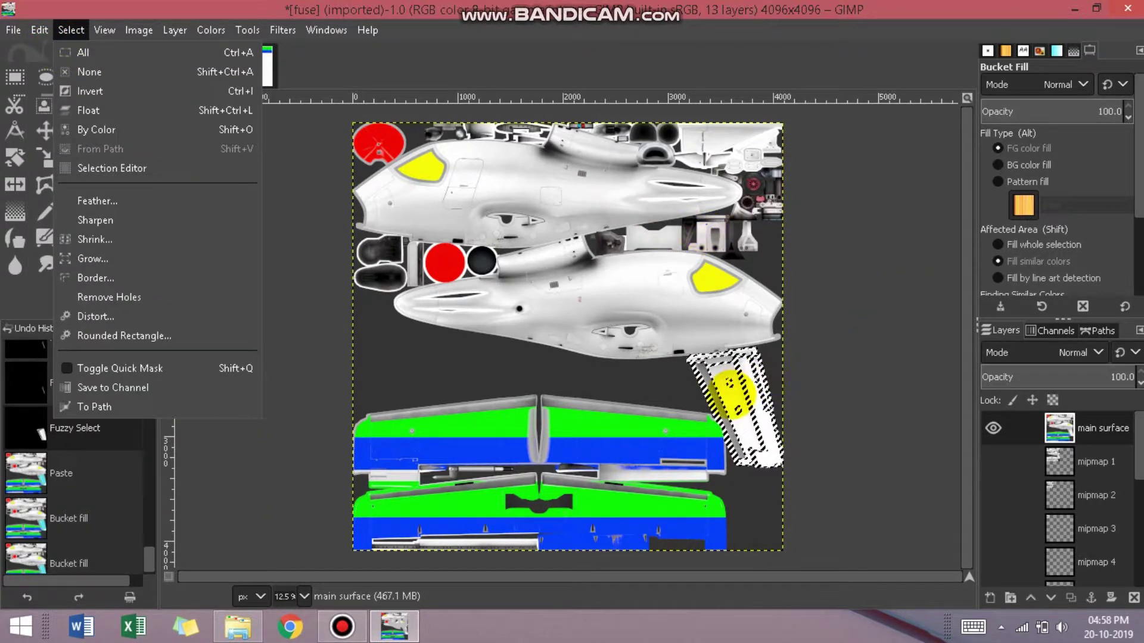
pyautogui.click(296, 145)
pyautogui.click(107, 77)
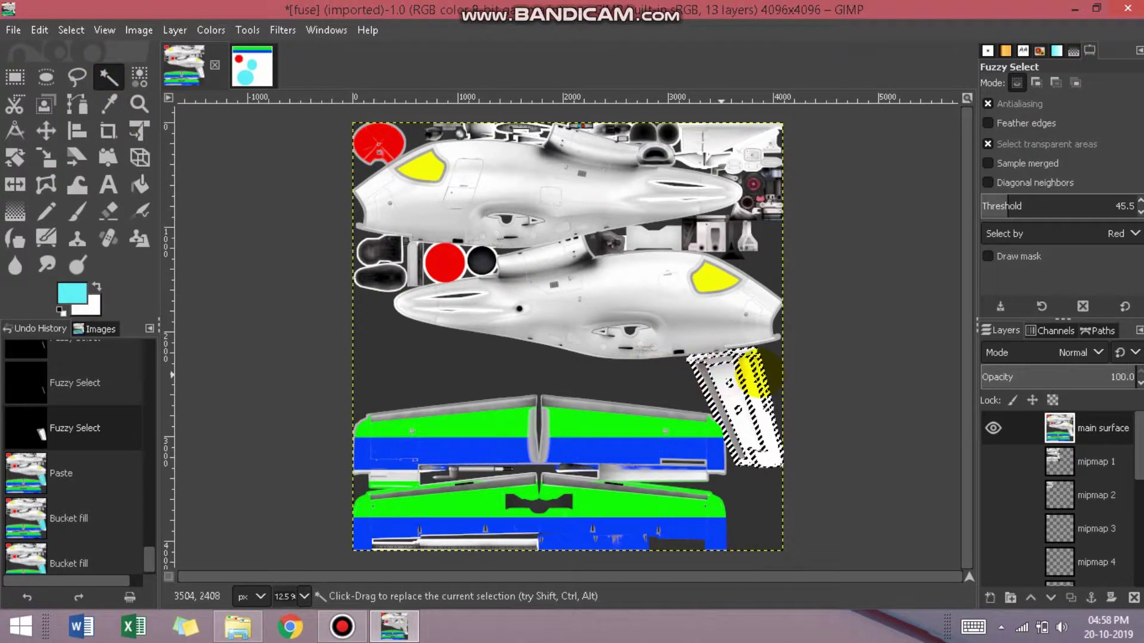
pyautogui.click(753, 372)
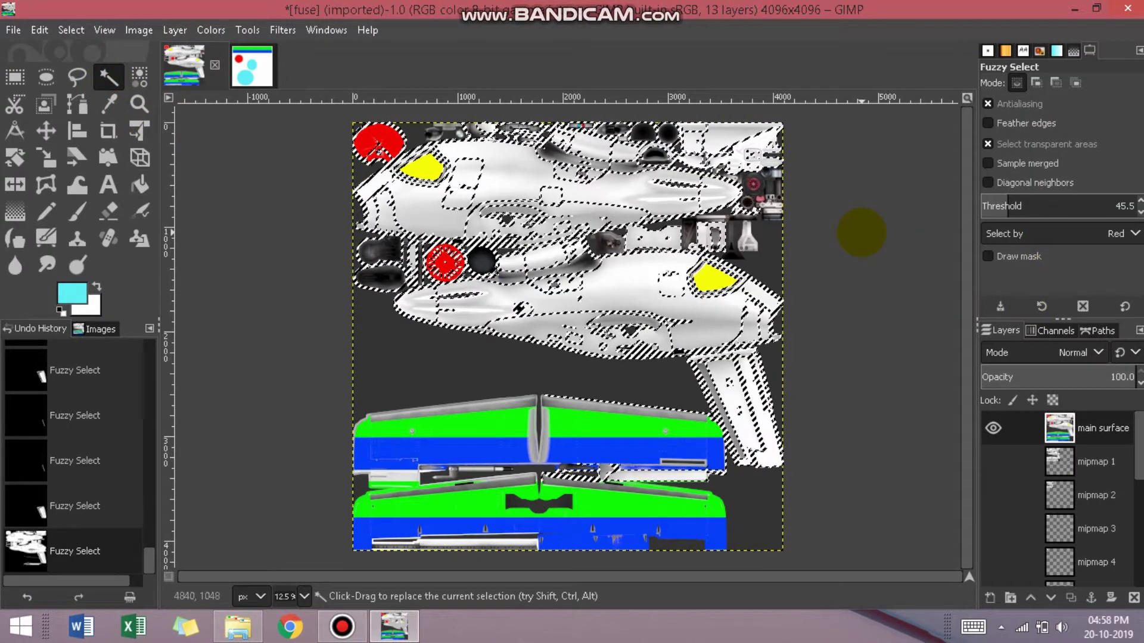
pyautogui.click(732, 392)
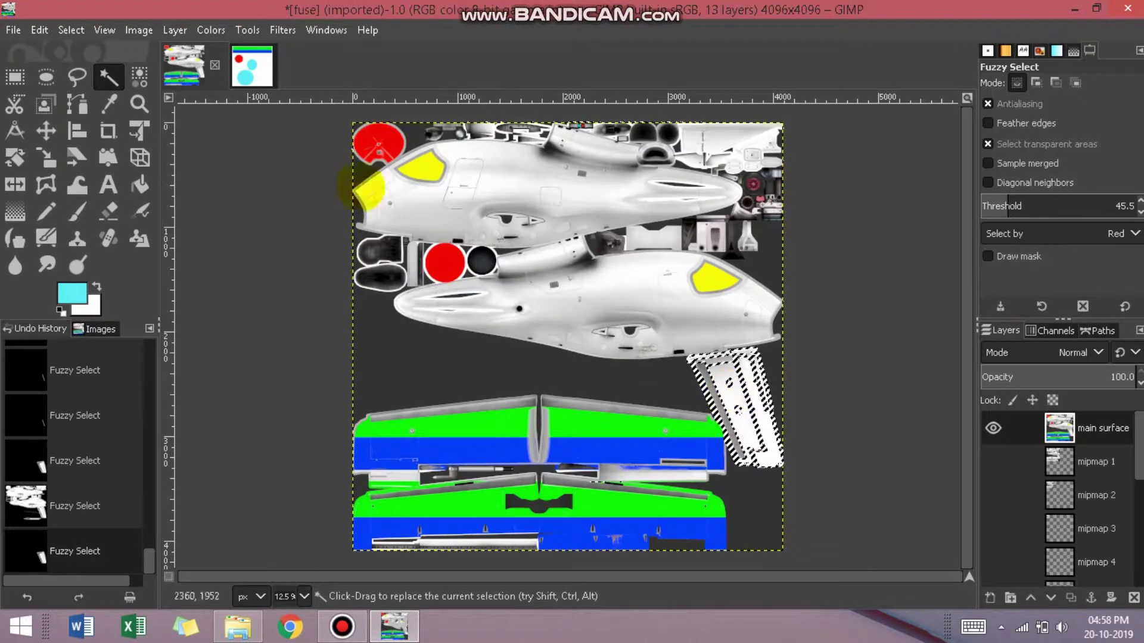
pyautogui.click(39, 29)
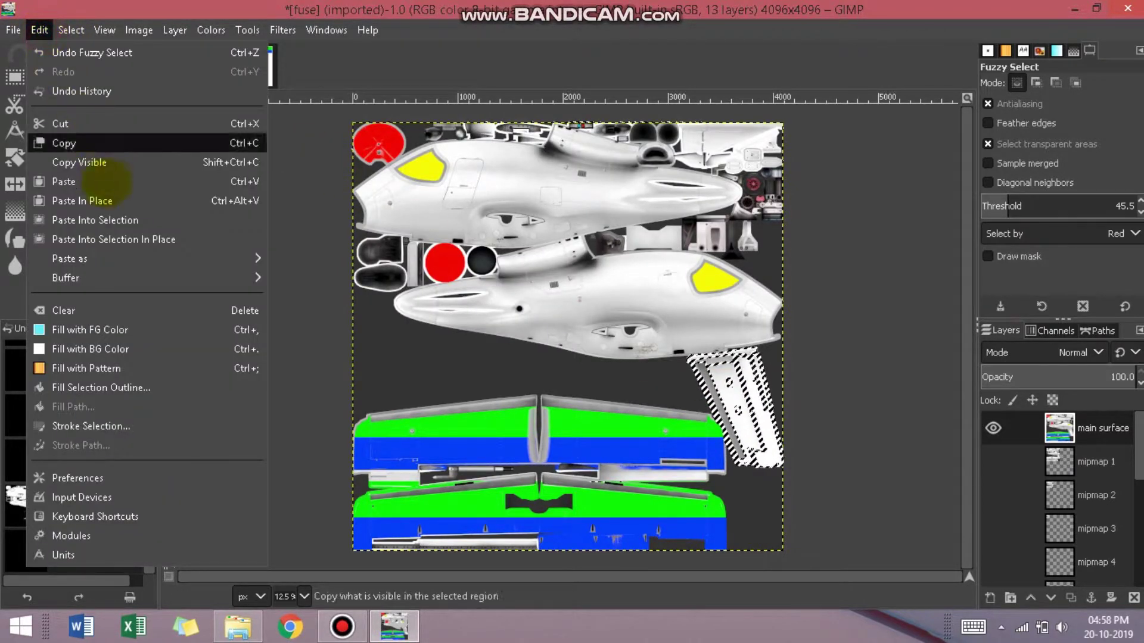
pyautogui.click(115, 221)
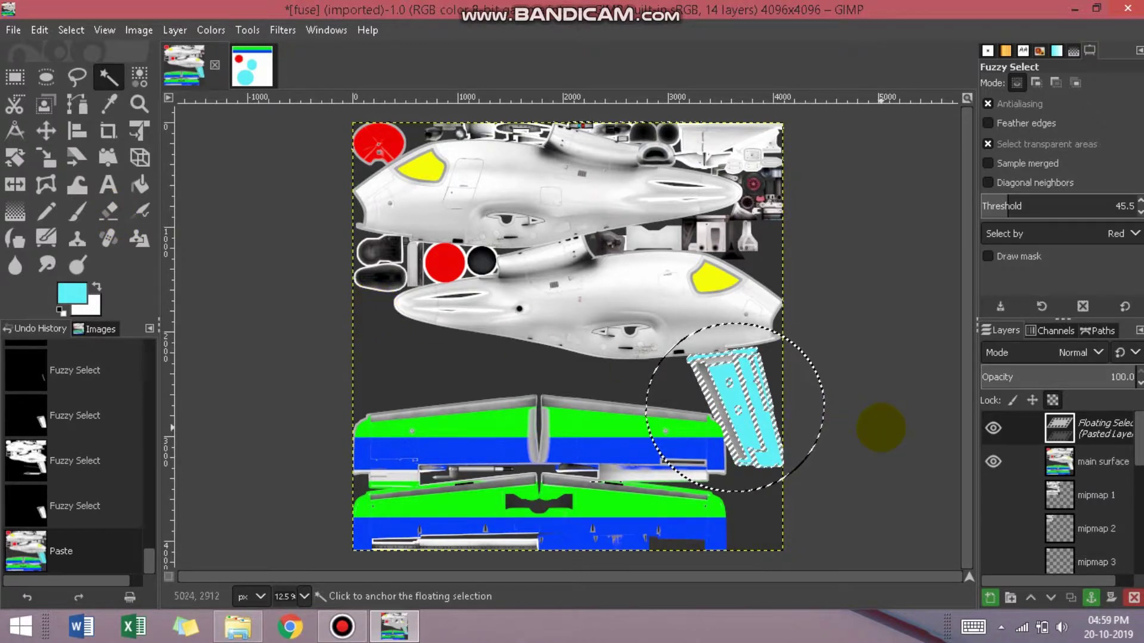
pyautogui.press('ctrl')
pyautogui.hotkey('ctrl', 'h')
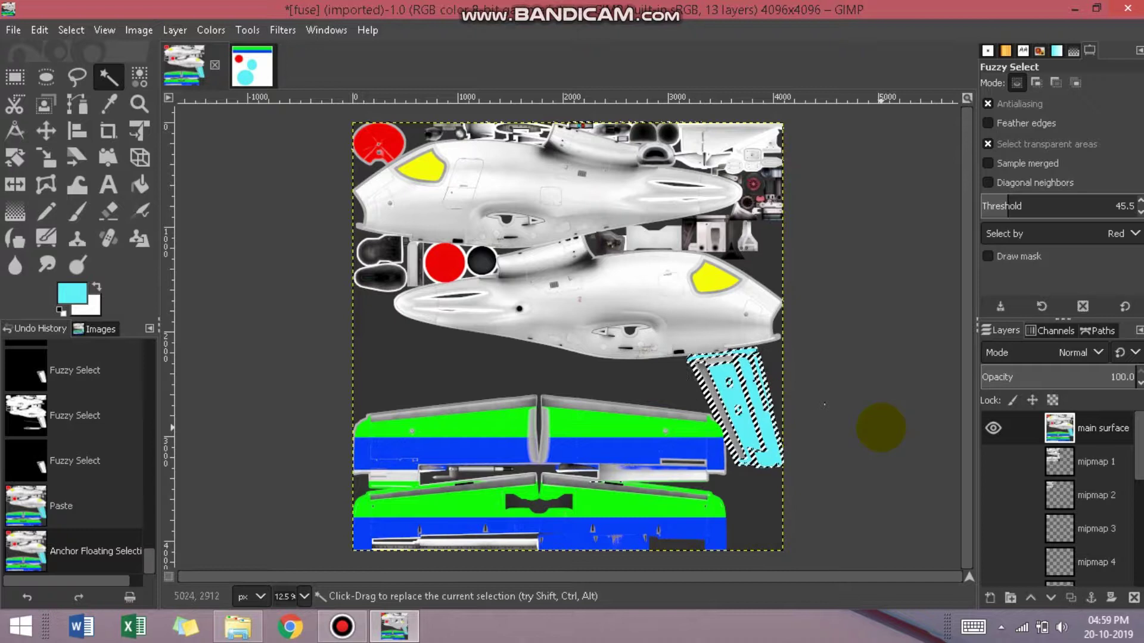
pyautogui.click(880, 429)
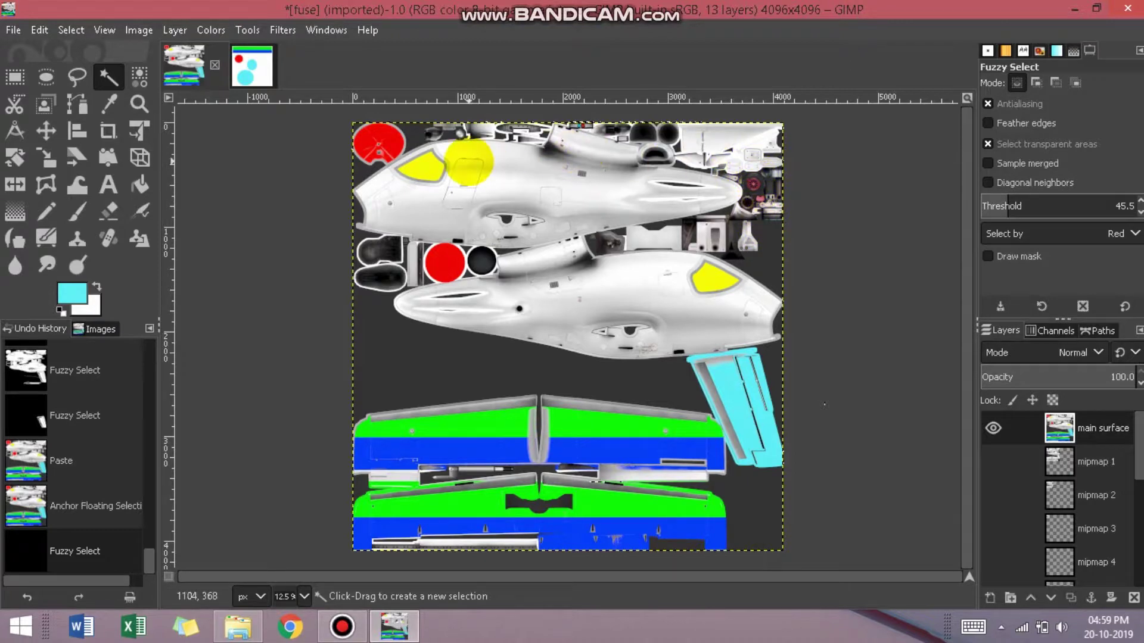
pyautogui.keyDown('ctrl'); pyautogui.scroll(1, 467, 161); pyautogui.keyUp('ctrl')
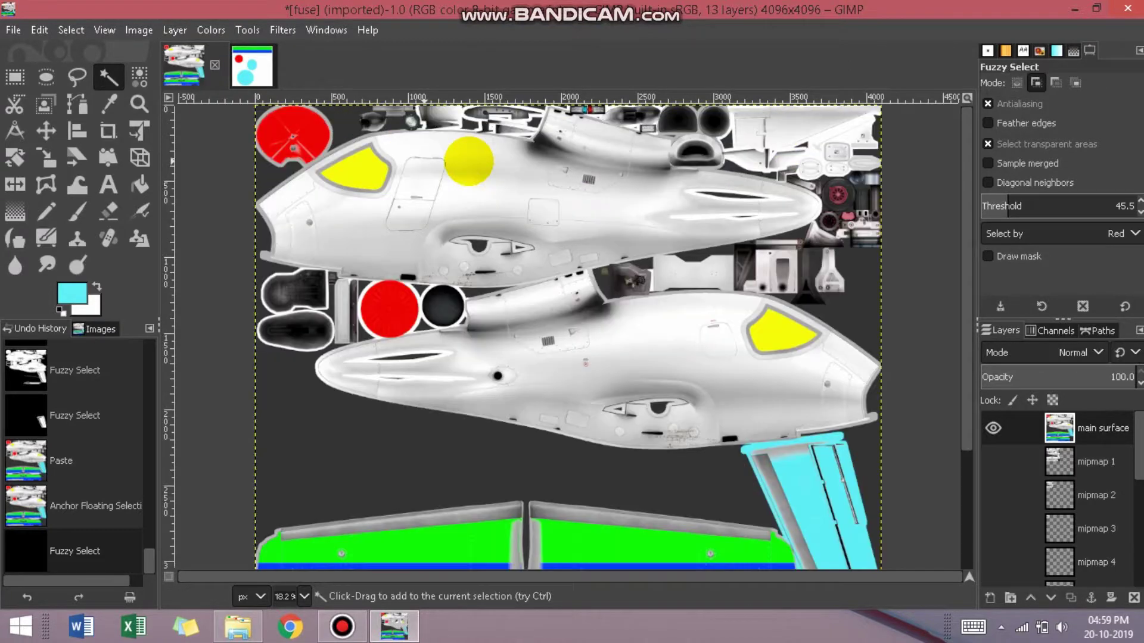
pyautogui.keyDown('ctrl'); pyautogui.scroll(1, 468, 162); pyautogui.keyUp('ctrl')
# Step: Undo the accidental sideways shift of the texture layer
pyautogui.press('shift')
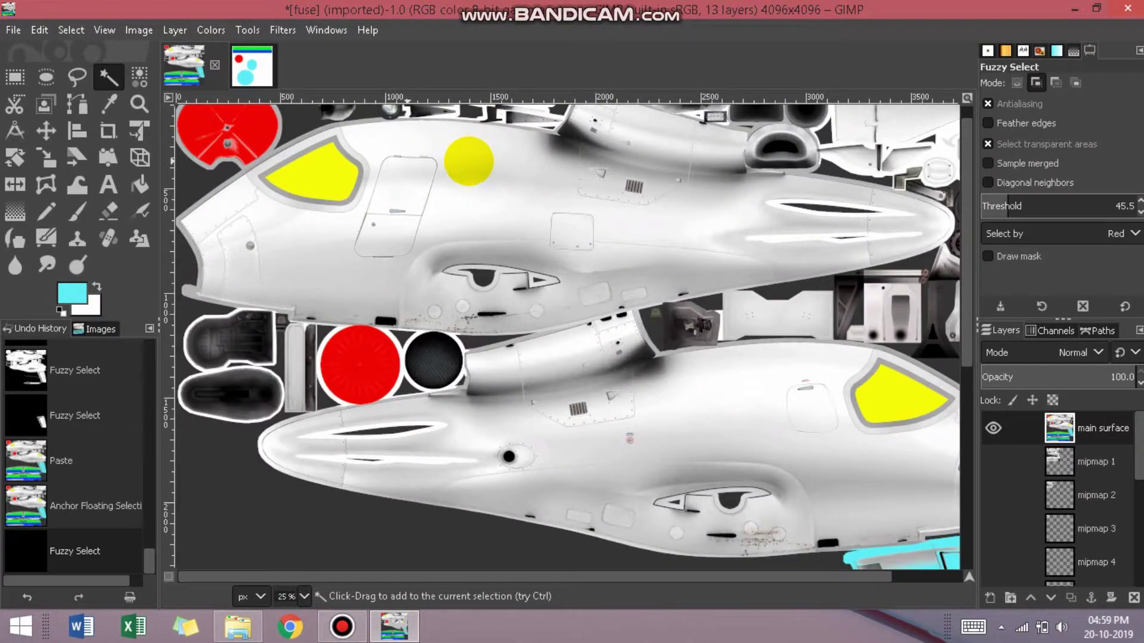
pyautogui.hotkey('shift', 'Right')
pyautogui.hotkey('shift', 'Right')
pyautogui.hotkey('shift', 'Right')
pyautogui.hotkey('shift', 'Left')
pyautogui.hotkey('shift', 'Left')
pyautogui.hotkey('shift', 'Left')
pyautogui.hotkey('shift', 'Left')
pyautogui.hotkey('shift', 'Left')
pyautogui.hotkey('shift', 'Left')
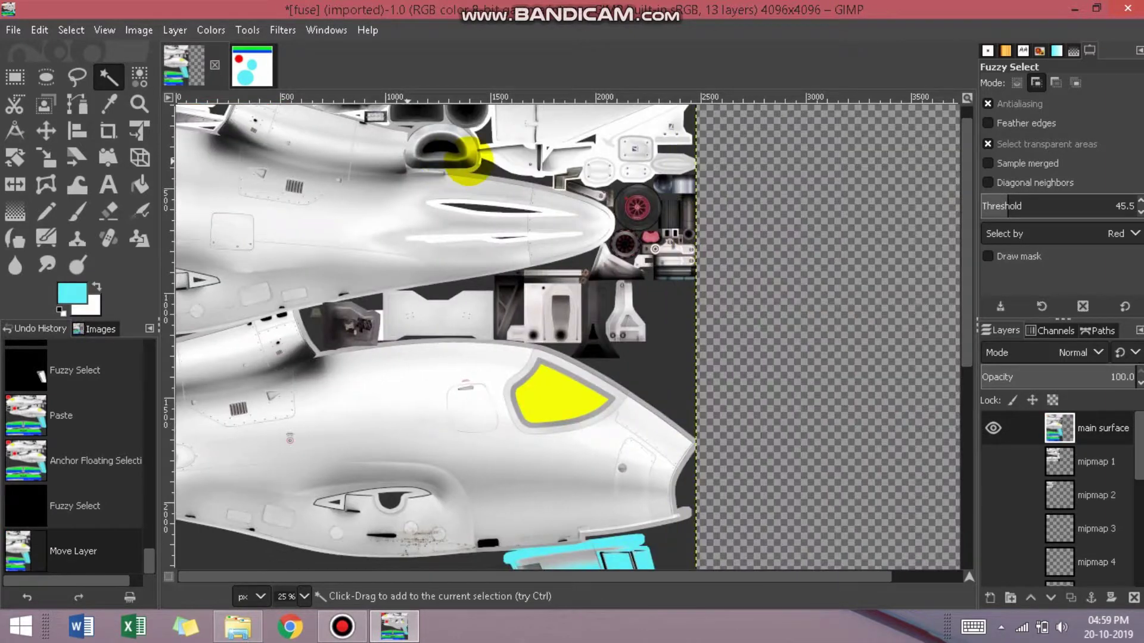
pyautogui.hotkey('ctrl', 'z')
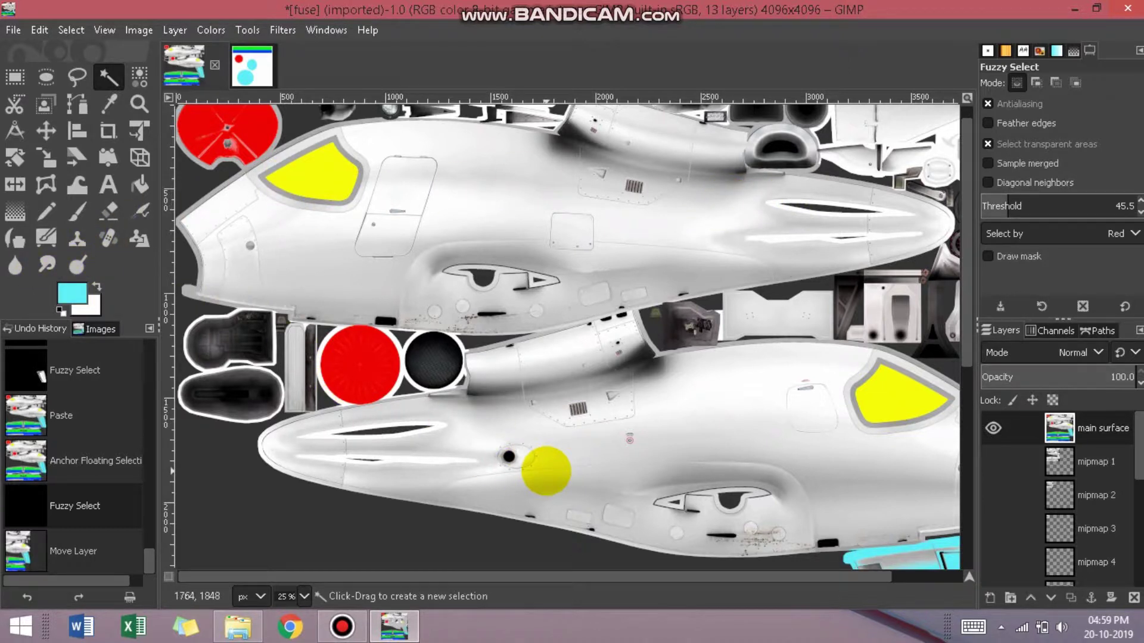
# Step: Undo back past the cyan paste and anchor the floating selection
pyautogui.press('shift')
pyautogui.click(630, 438)
pyautogui.press('shift')
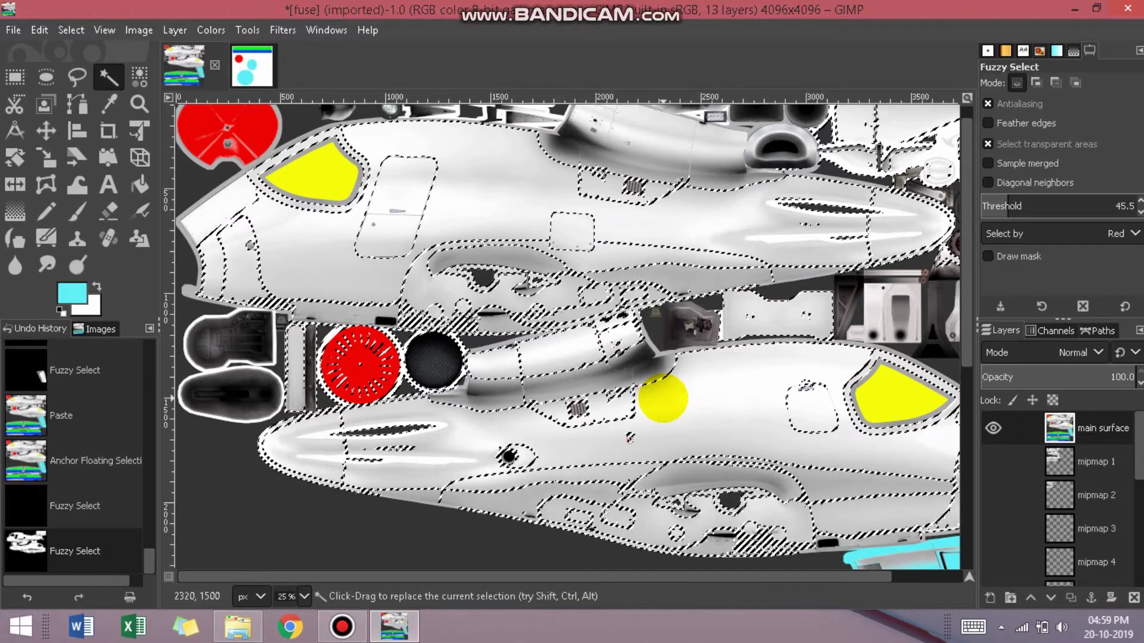
pyautogui.hotkey('ctrl', 'z')
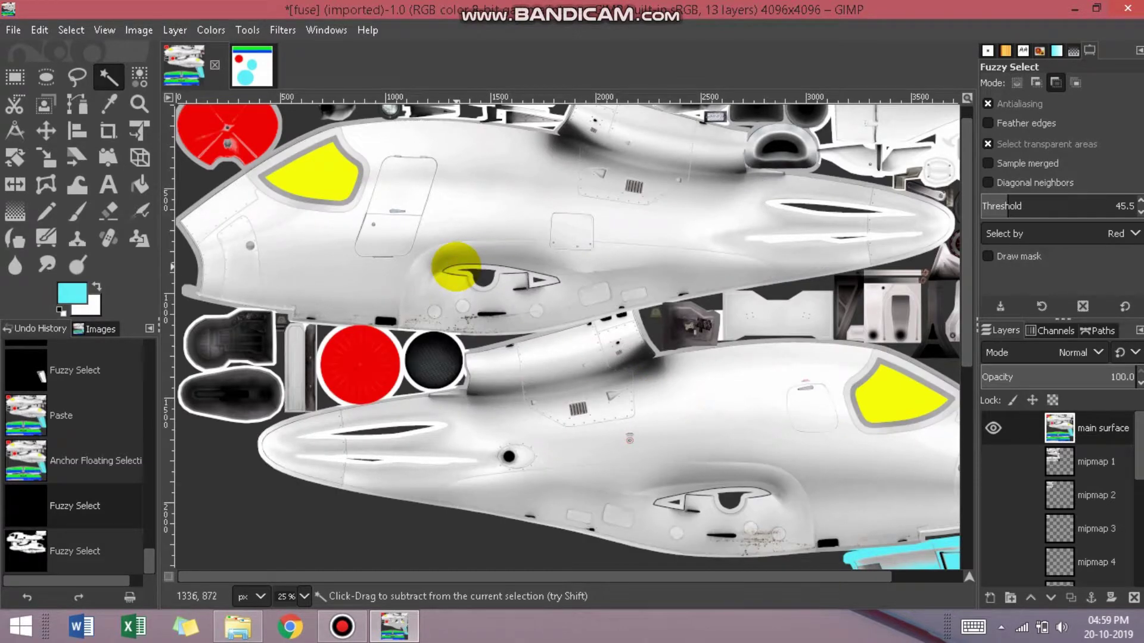
pyautogui.hotkey('ctrl', 'z')
pyautogui.hotkey('ctrl', 'z')
pyautogui.hotkey('ctrl', 'z')
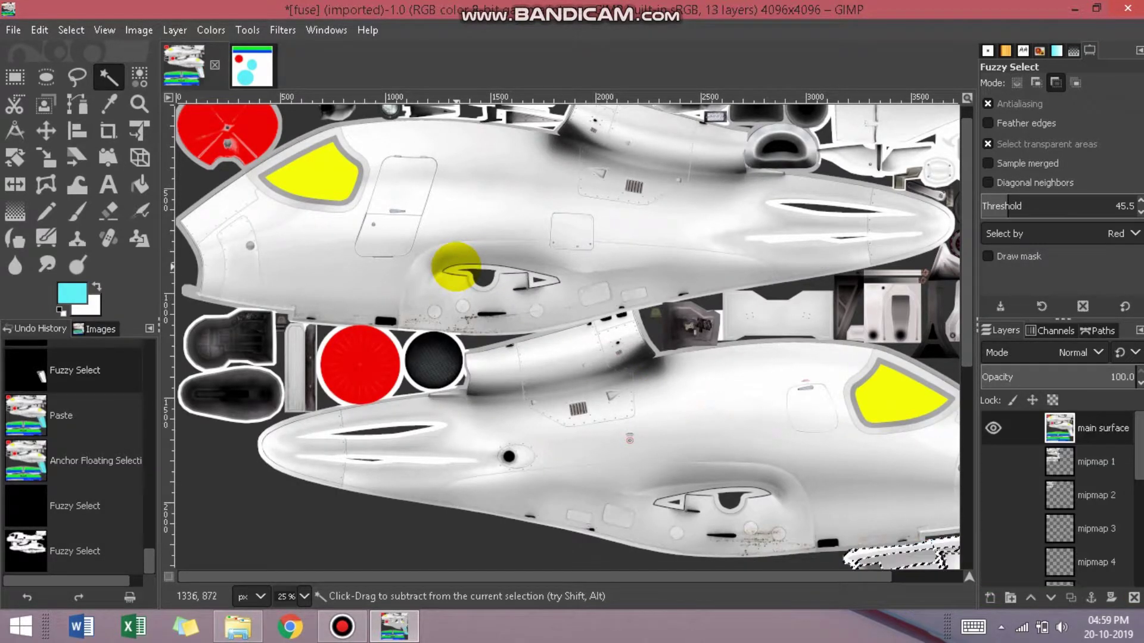
pyautogui.hotkey('ctrl', 'z')
pyautogui.hotkey('ctrl', 'z')
pyautogui.hotkey('ctrl', 'z')
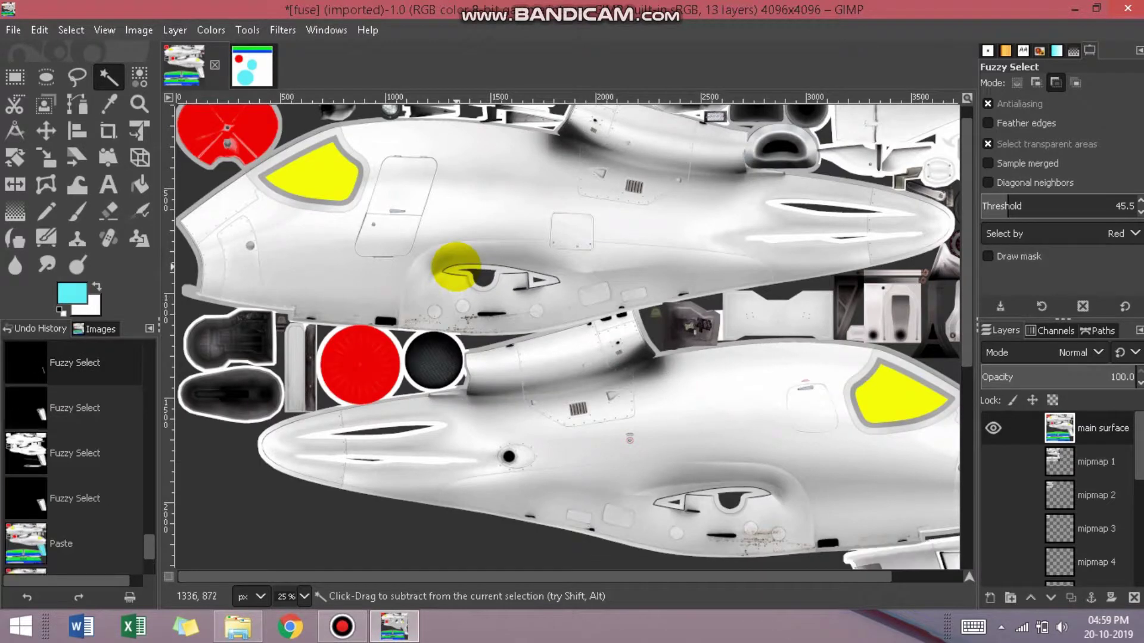
pyautogui.hotkey('ctrl', 'z')
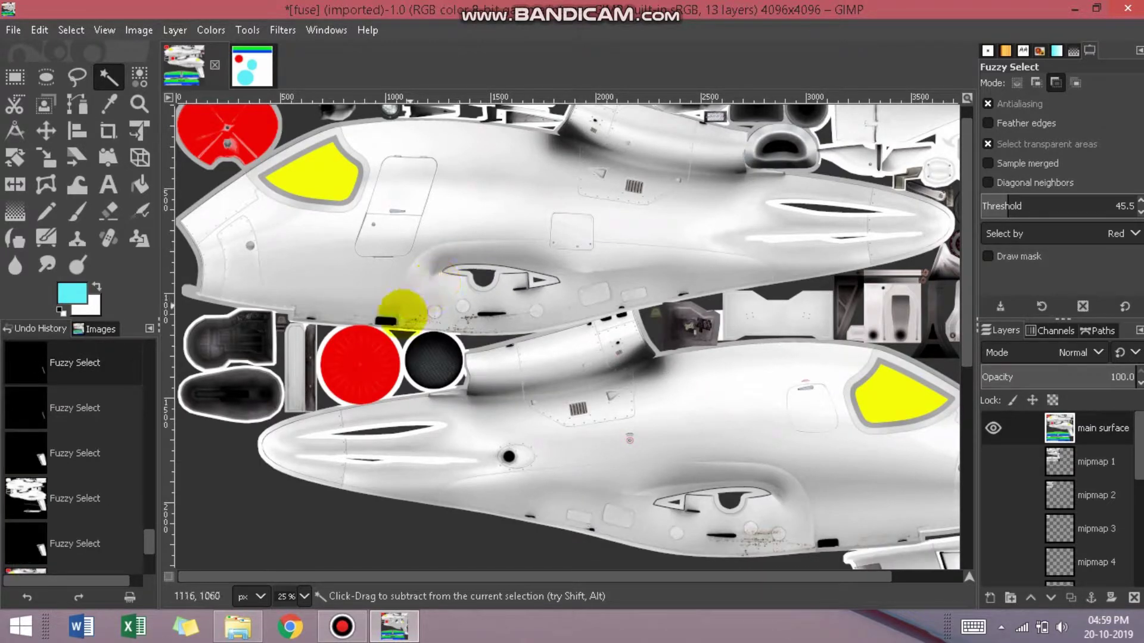
pyautogui.hotkey('ctrl', 'z')
pyautogui.hotkey('ctrl', 'z')
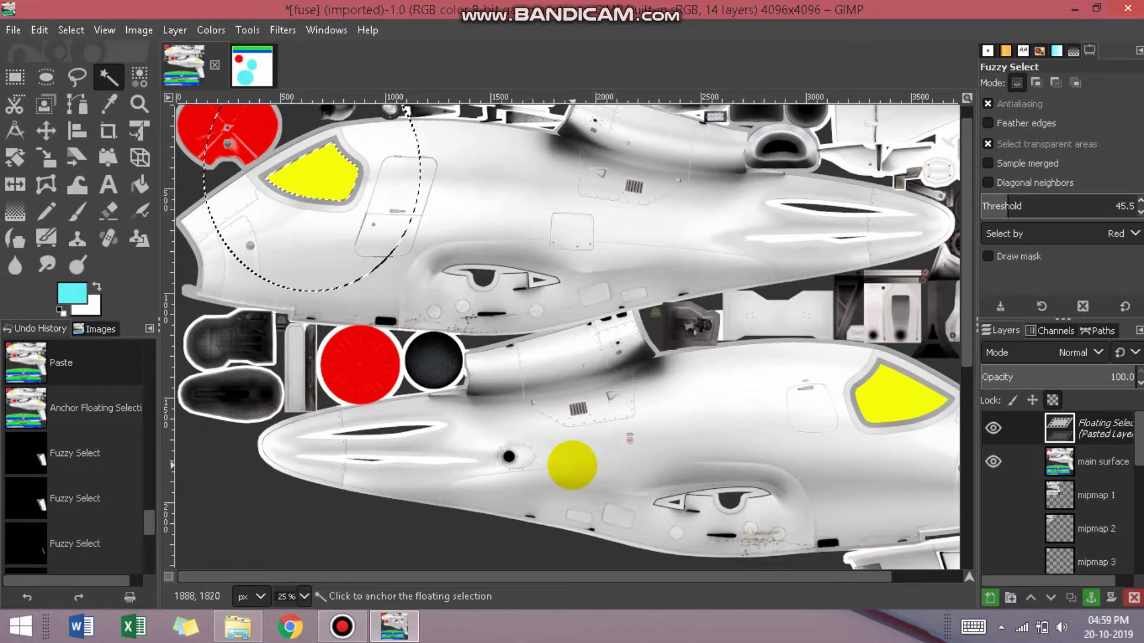
pyautogui.moveTo(268, 429); pyautogui.dragTo(192, 375)
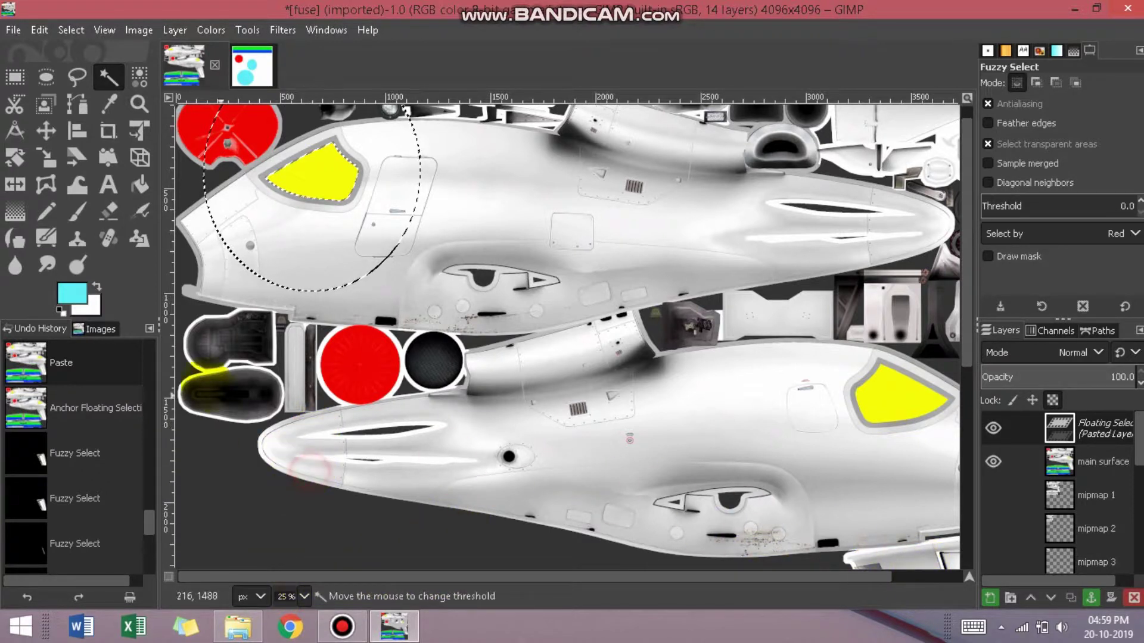
# Step: Zoom out on the fuse texture, fuzzy-select near the wheel, then show the Untitled swatch image
pyautogui.click(104, 29)
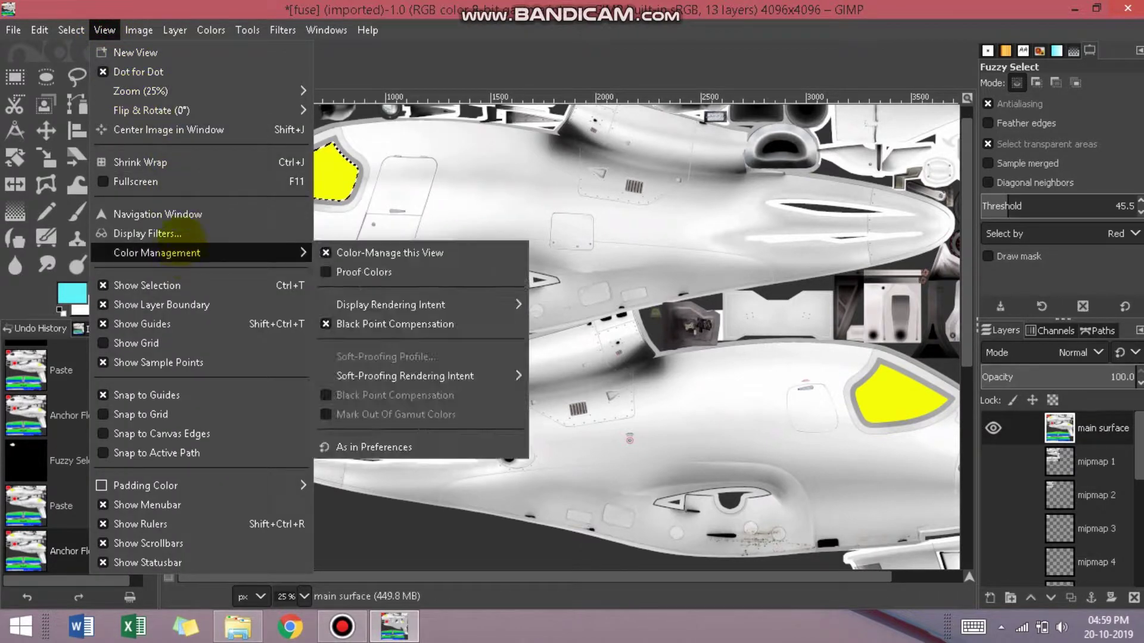
pyautogui.moveTo(141, 91)
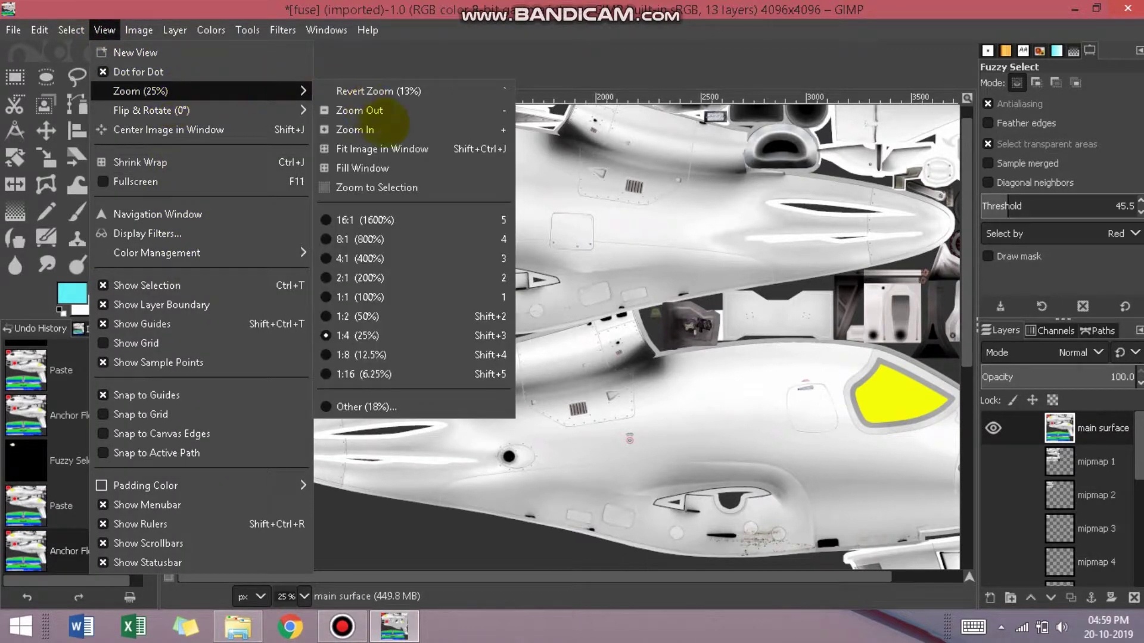
pyautogui.click(391, 111)
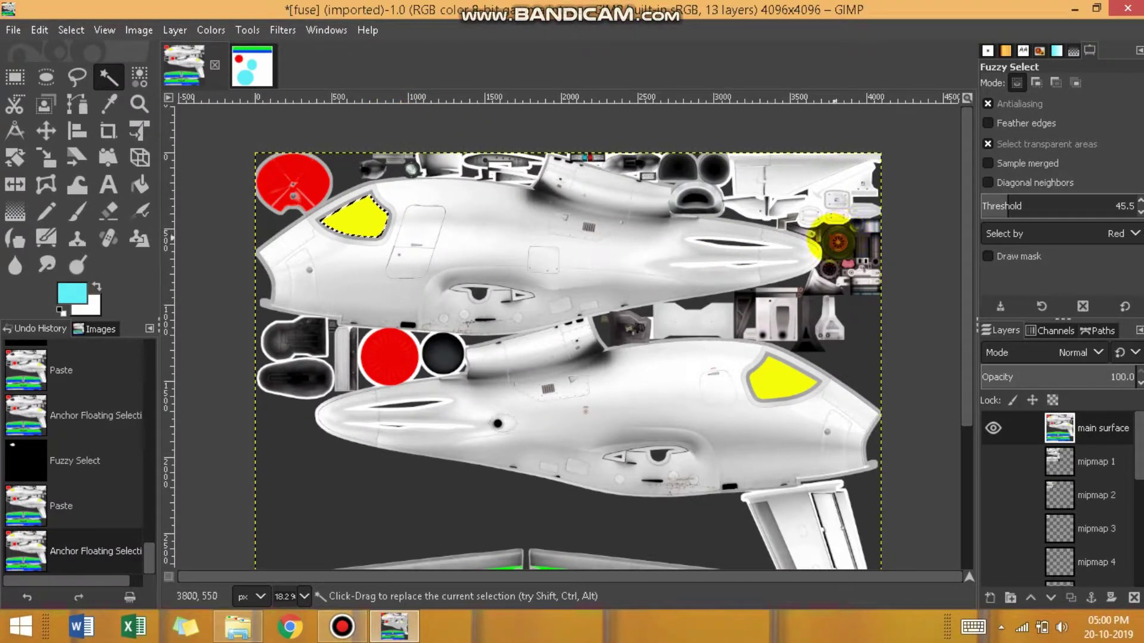
pyautogui.click(838, 242)
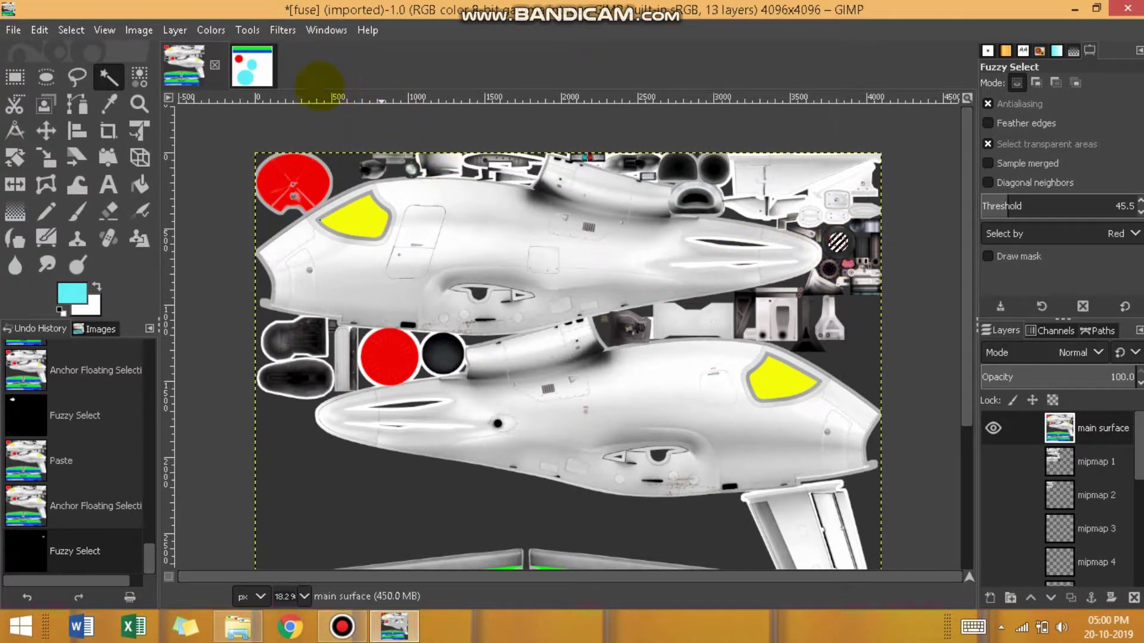
pyautogui.click(259, 72)
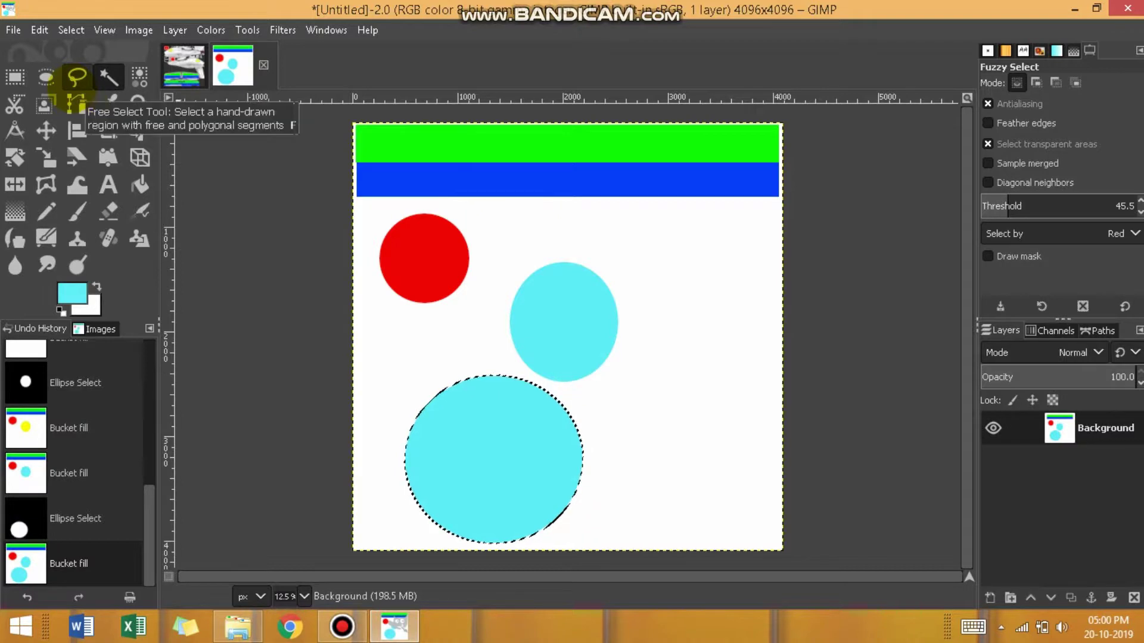
# Step: Copy an elliptical patch from the blue bar, paste it onto the fuse wheel, and anchor it
pyautogui.click(45, 78)
pyautogui.moveTo(473, 171); pyautogui.dragTo(506, 196)
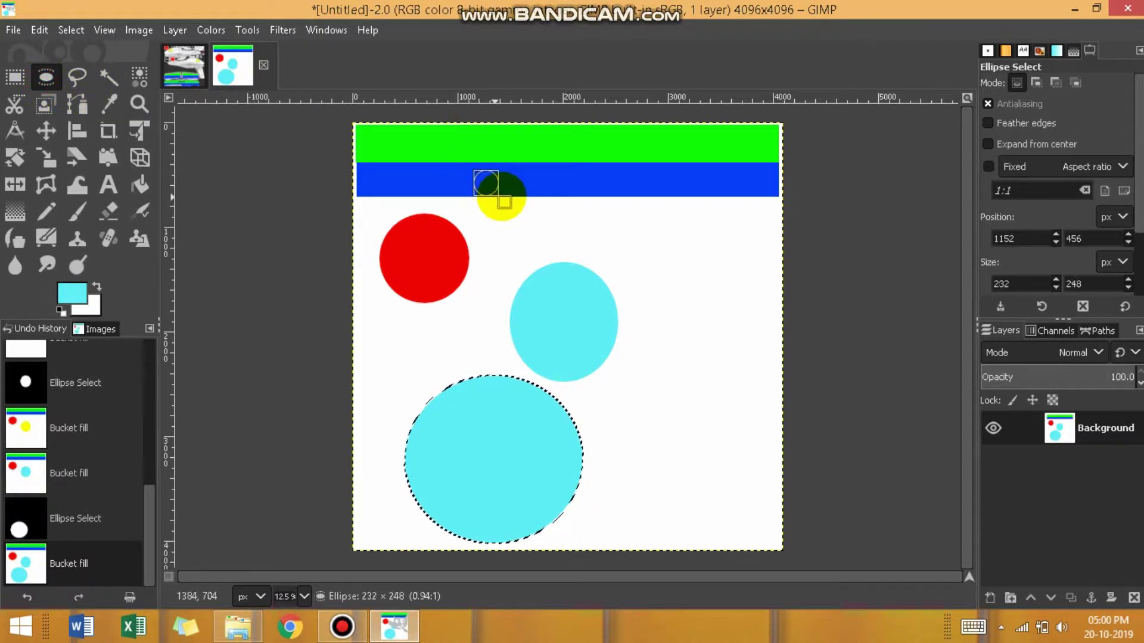
pyautogui.moveTo(505, 195); pyautogui.dragTo(512, 205)
pyautogui.press('ctrl')
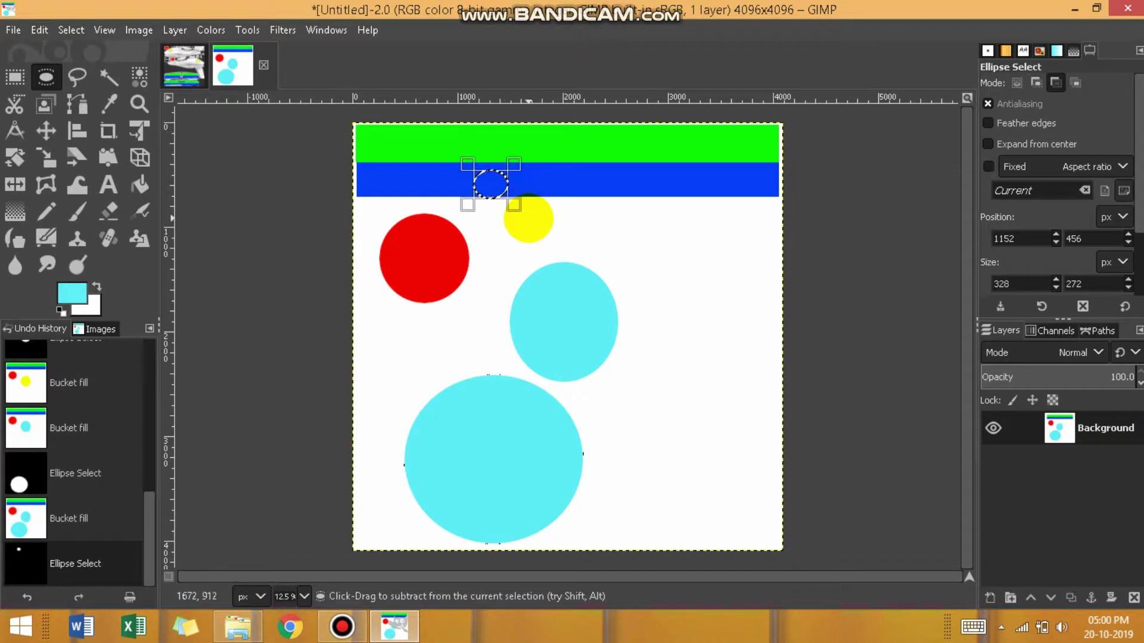
pyautogui.hotkey('ctrl', 'c')
pyautogui.click(183, 65)
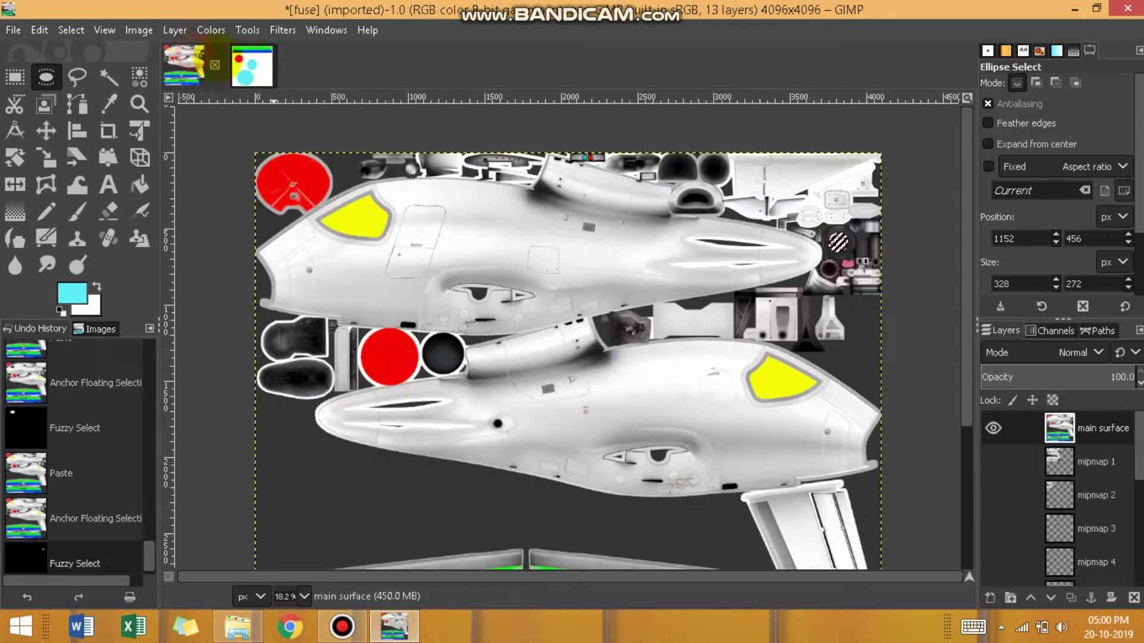
pyautogui.click(40, 29)
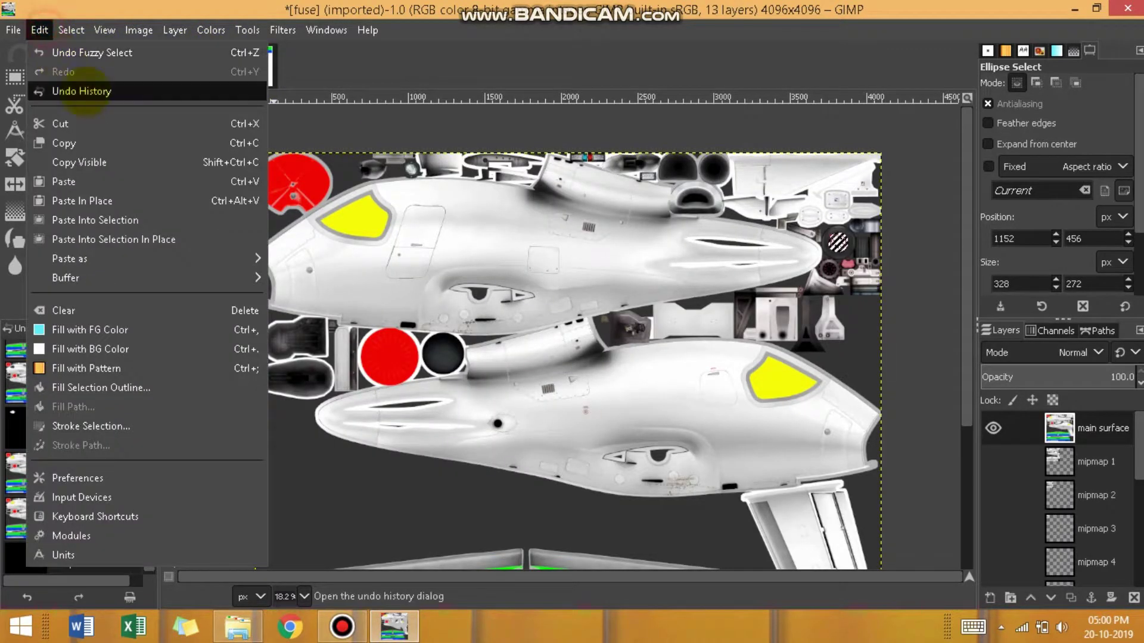
pyautogui.click(98, 220)
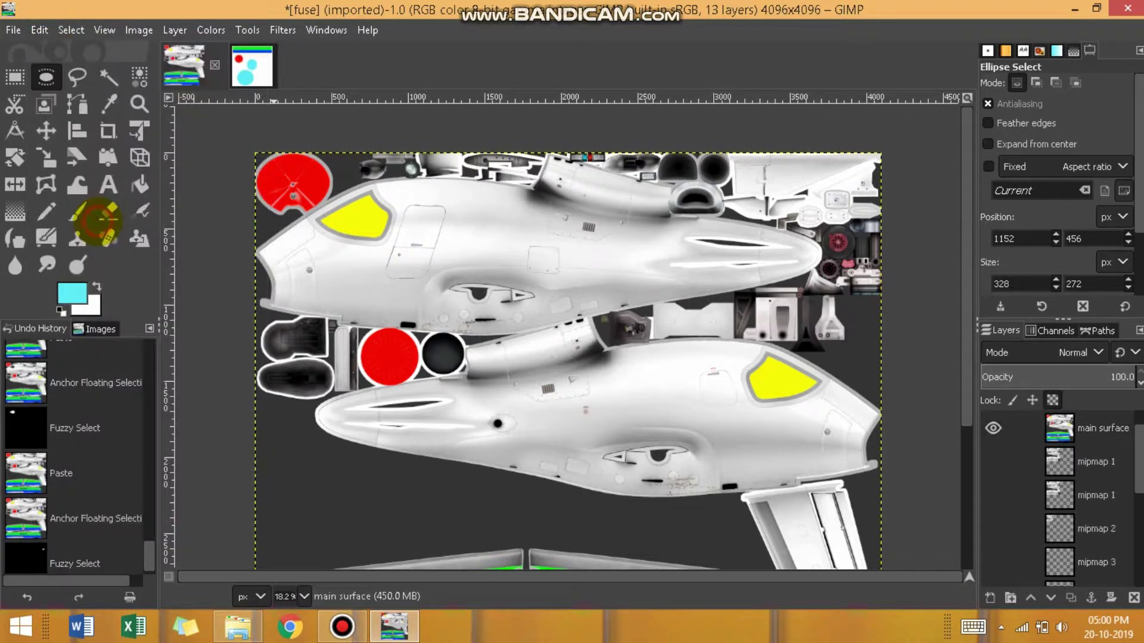
pyautogui.click(938, 332)
pyautogui.click(939, 333)
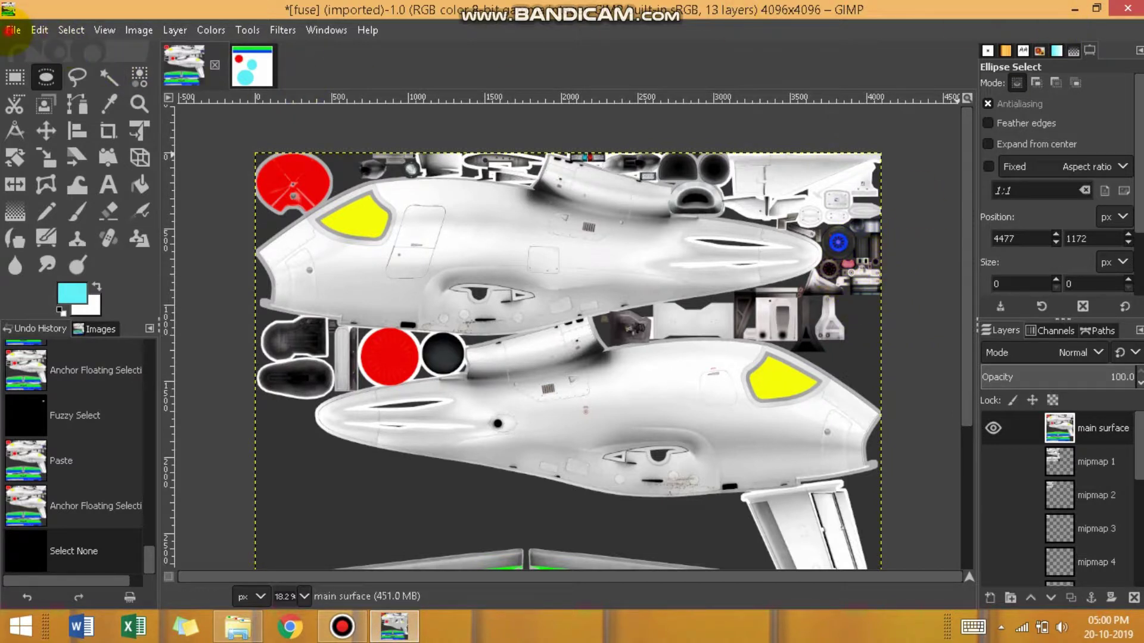
# Step: Export the texture as fuse.png instead of fuse.dds, accepting the PNG export options
pyautogui.click(14, 30)
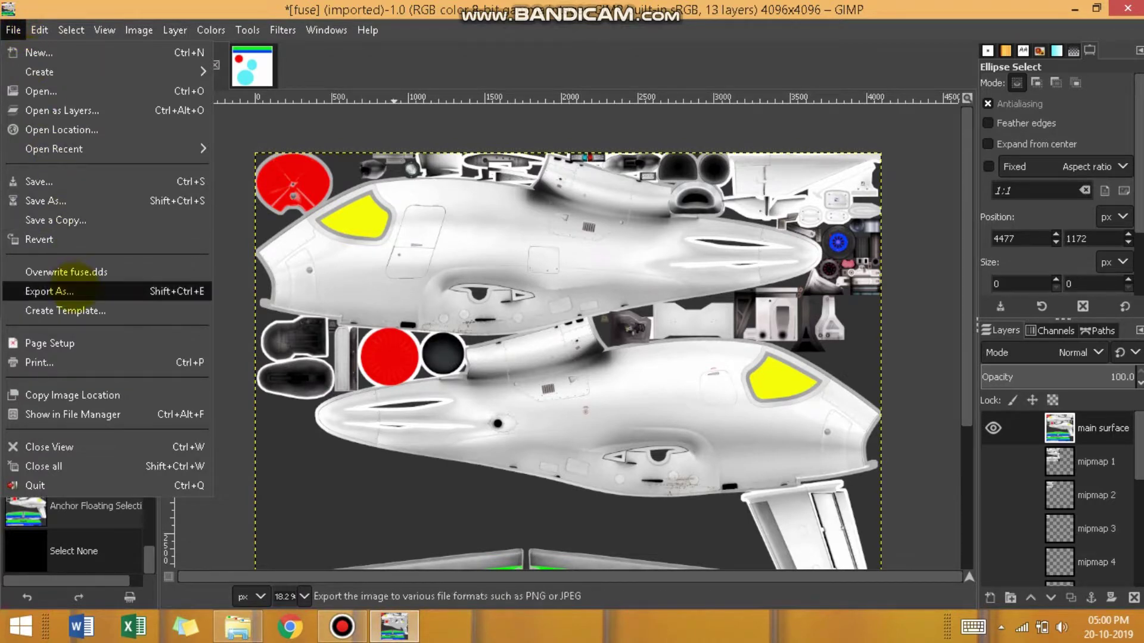
pyautogui.click(76, 290)
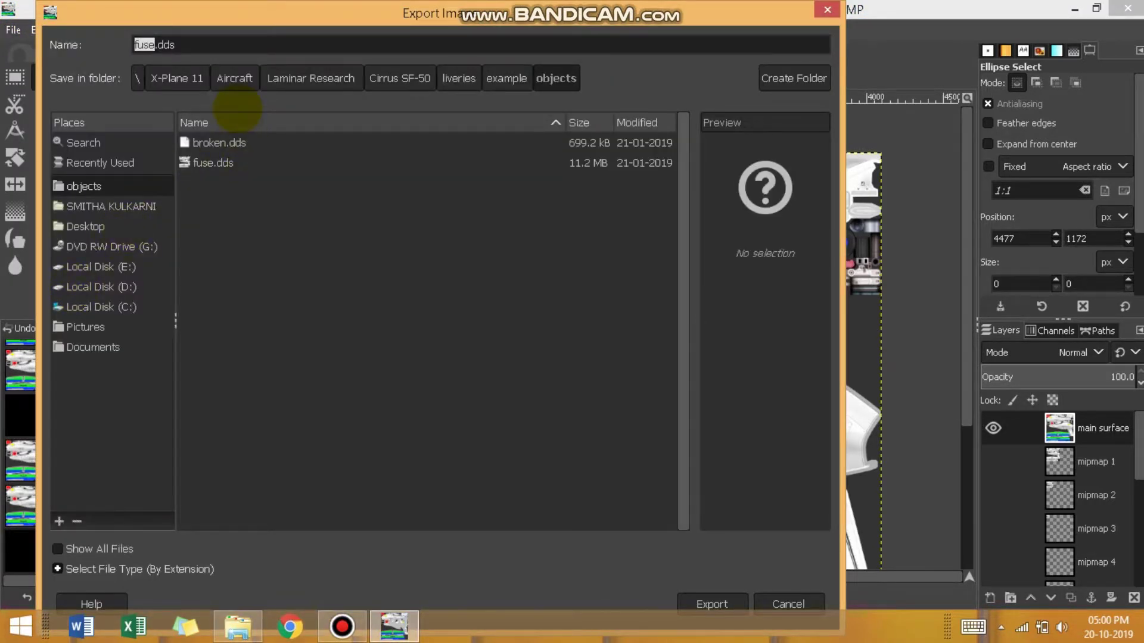
pyautogui.click(189, 44)
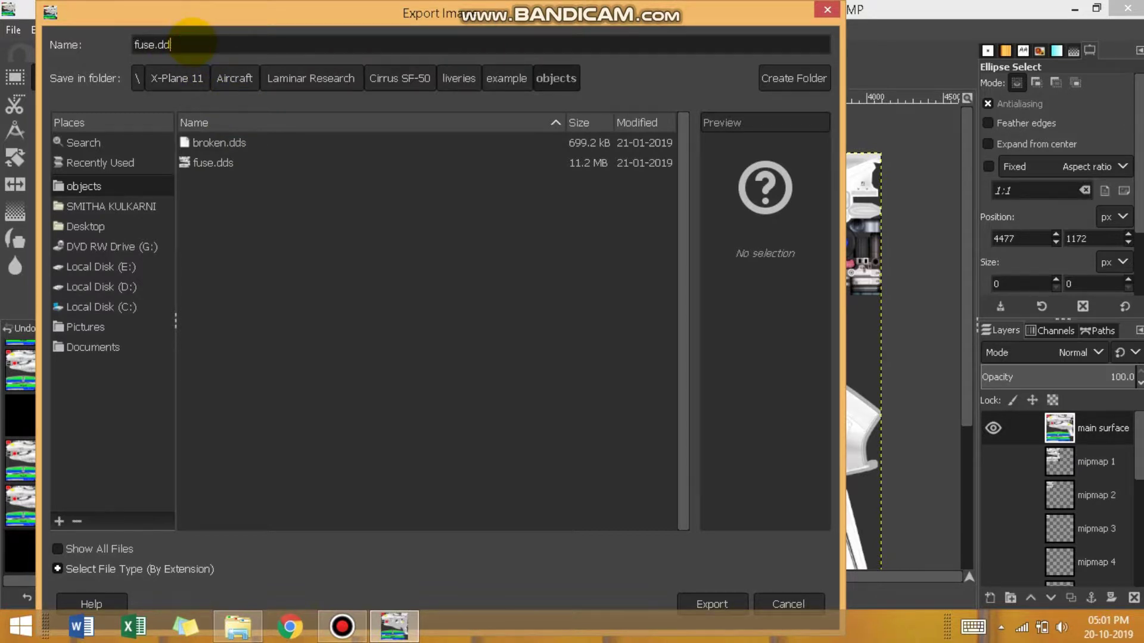
pyautogui.press('BackSpace')
pyautogui.write('ng')
pyautogui.click(711, 604)
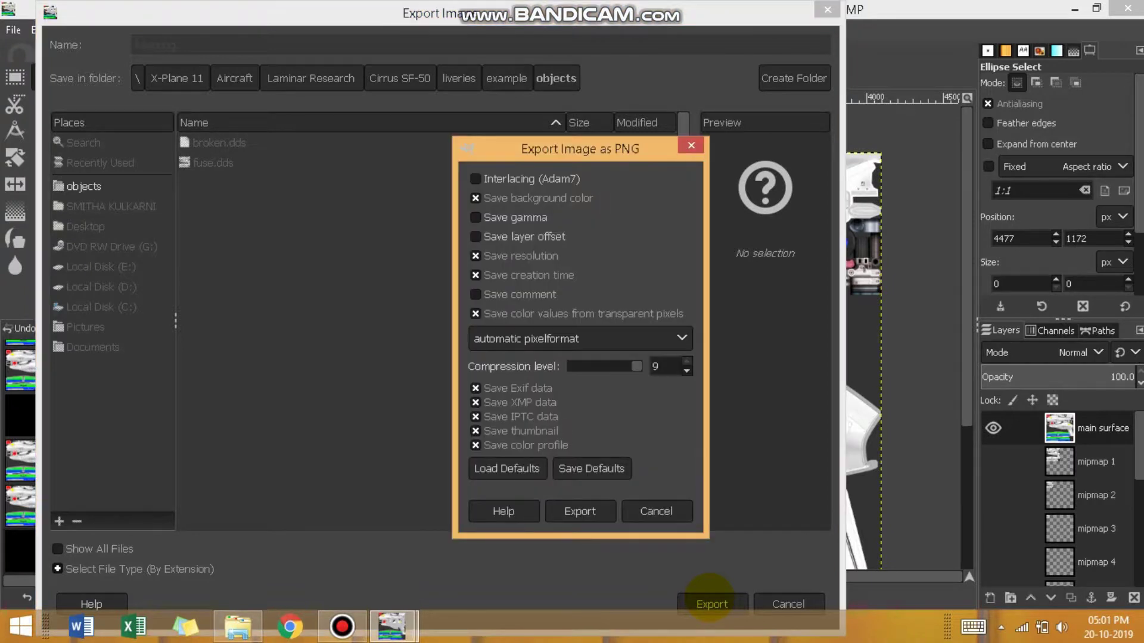
pyautogui.click(579, 511)
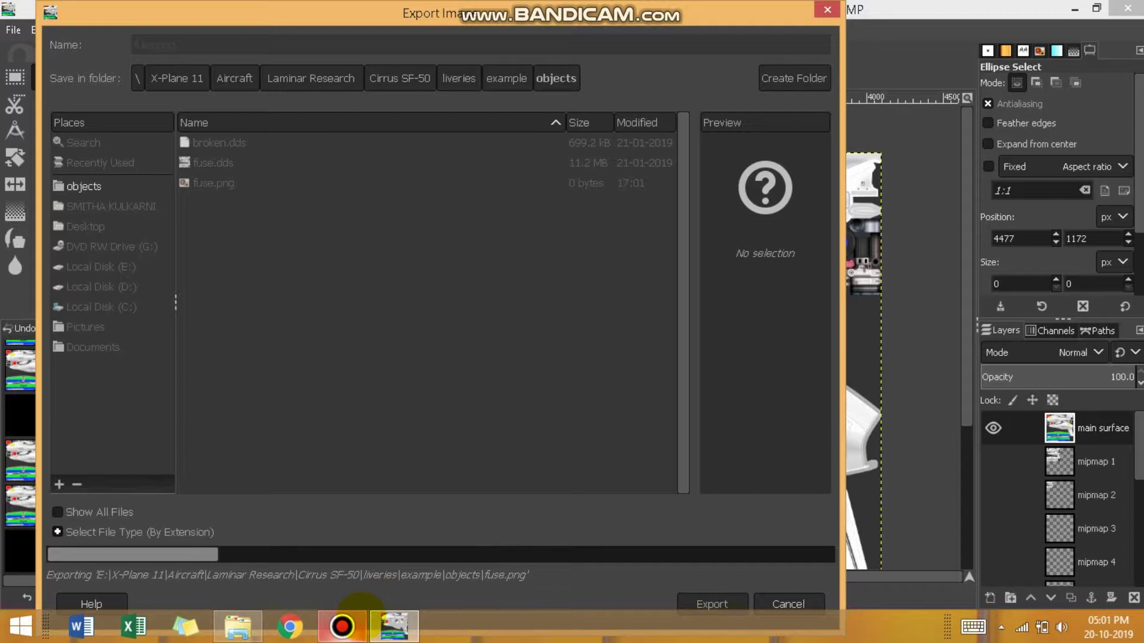
pyautogui.moveTo(341, 627)
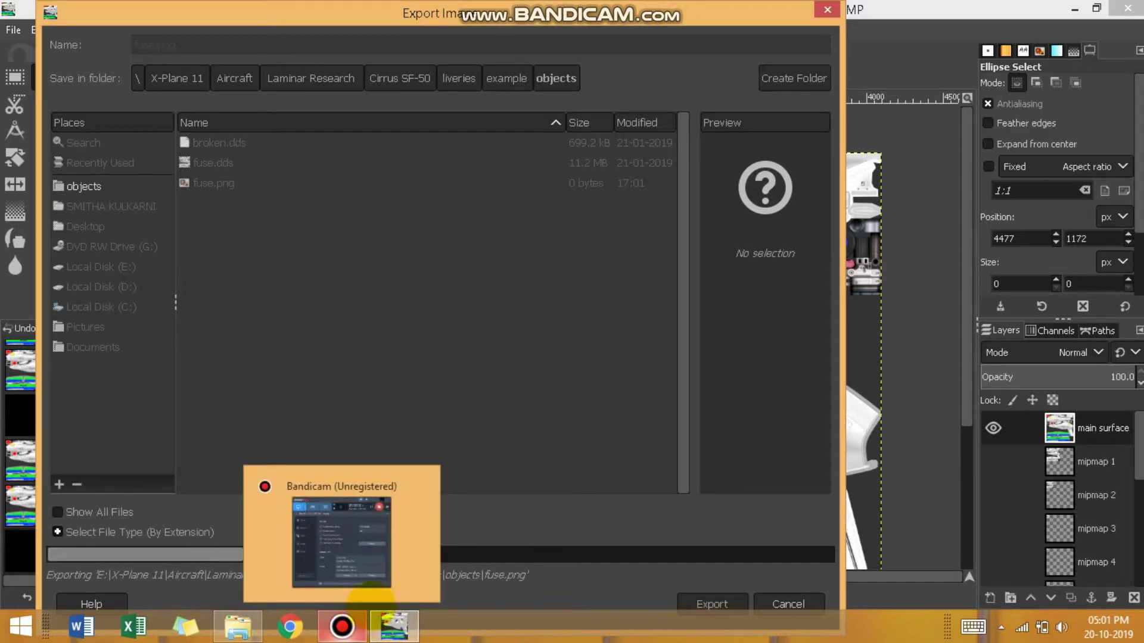
pyautogui.click(343, 625)
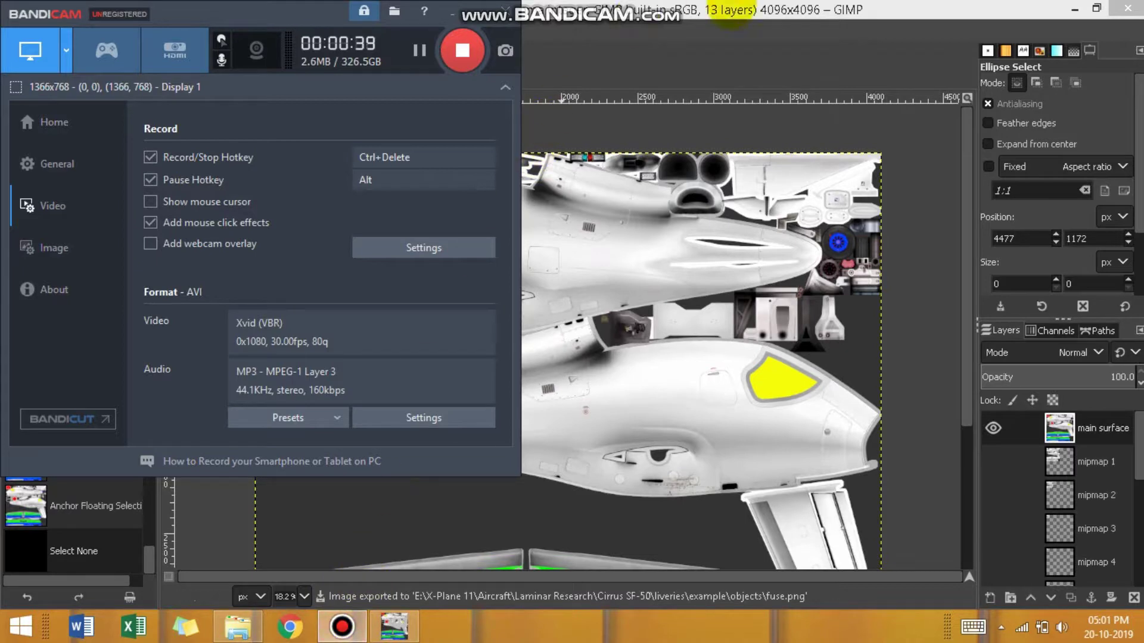
# Step: Save fuse.xcf into E:\X-Plane 11, then quit GIMP, discarding the untitled image
pyautogui.click(342, 626)
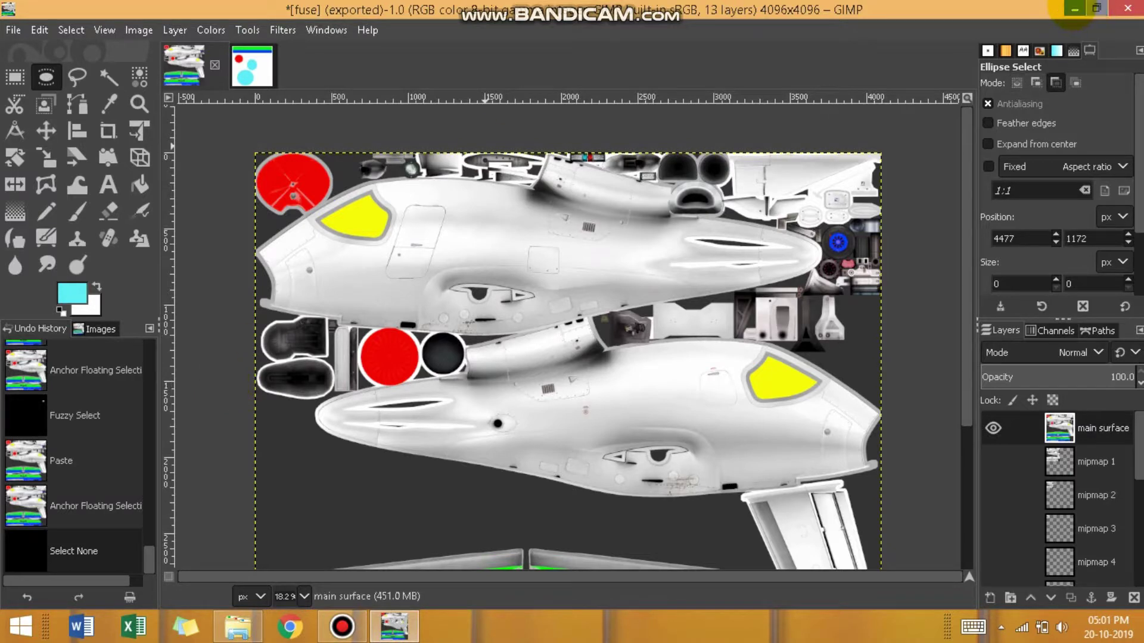
pyautogui.hotkey('ctrl', 's')
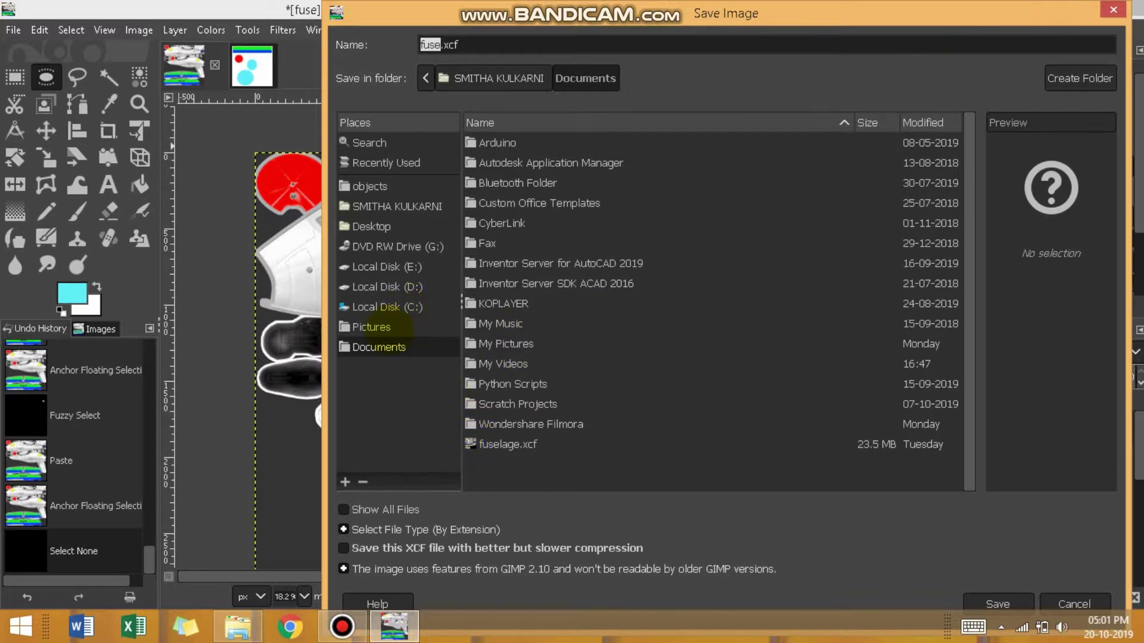
pyautogui.click(432, 265)
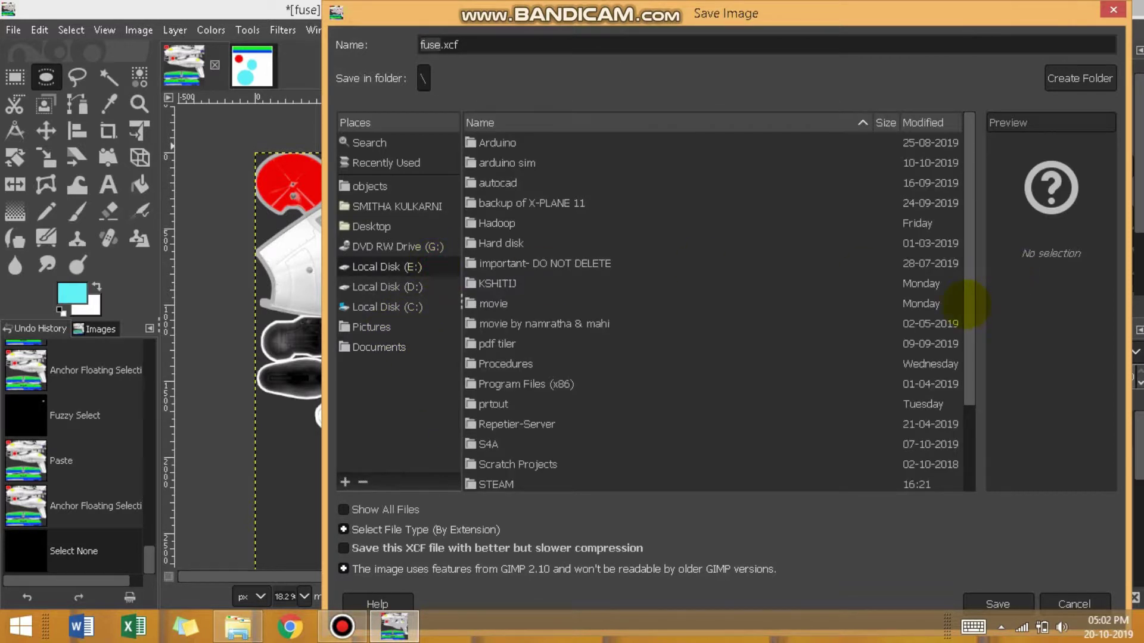
pyautogui.moveTo(969, 302); pyautogui.dragTo(961, 407)
pyautogui.doubleClick(768, 480)
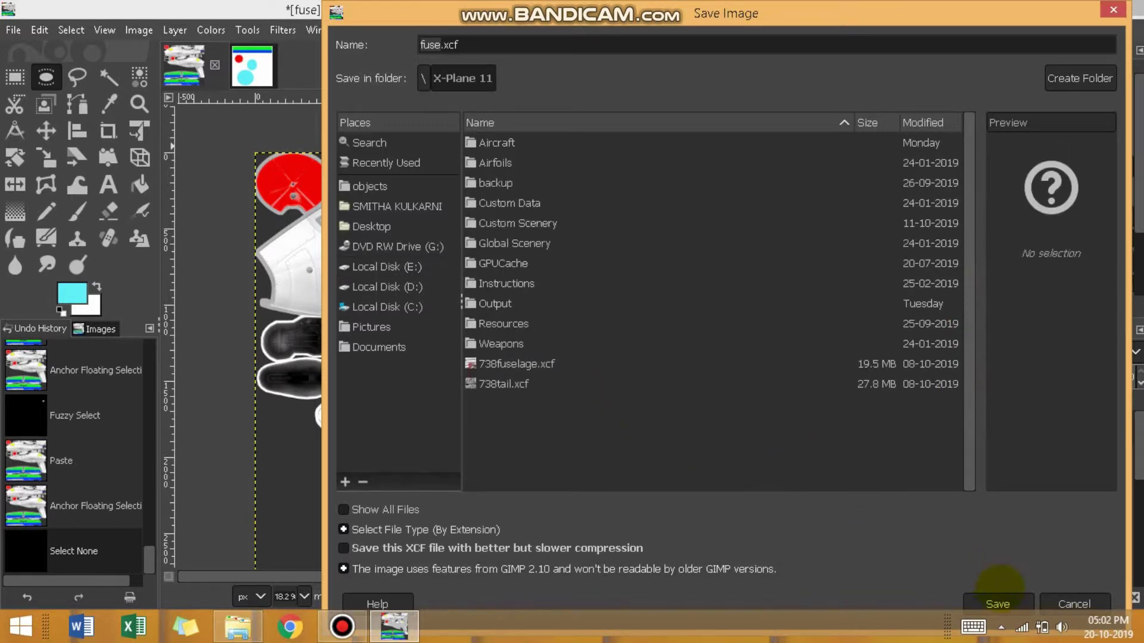
pyautogui.click(997, 596)
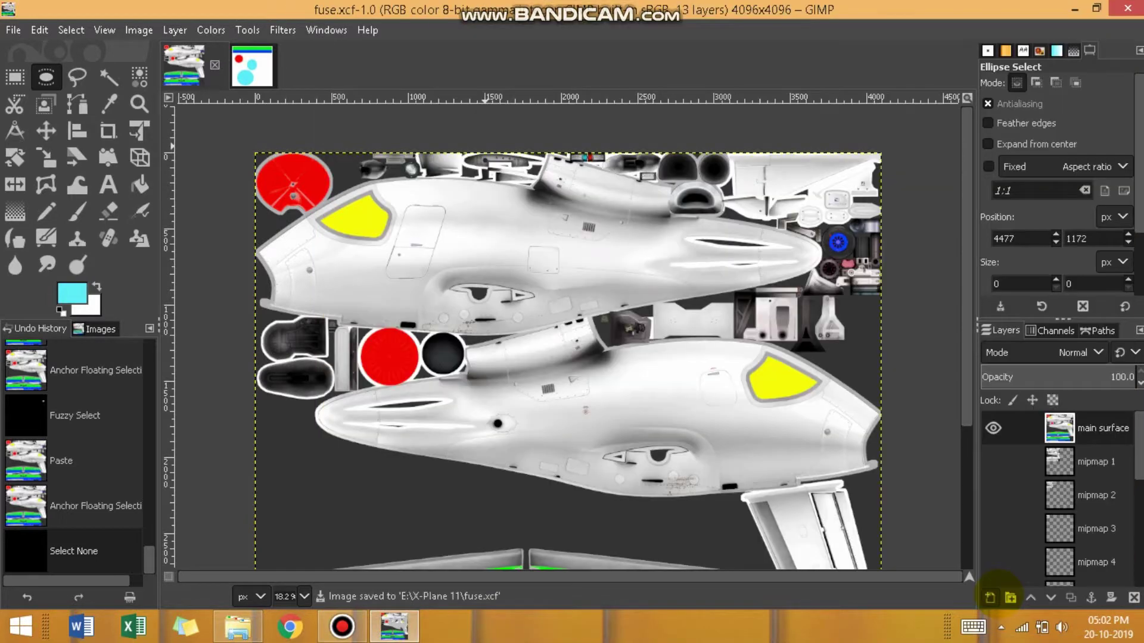
pyautogui.click(1122, 8)
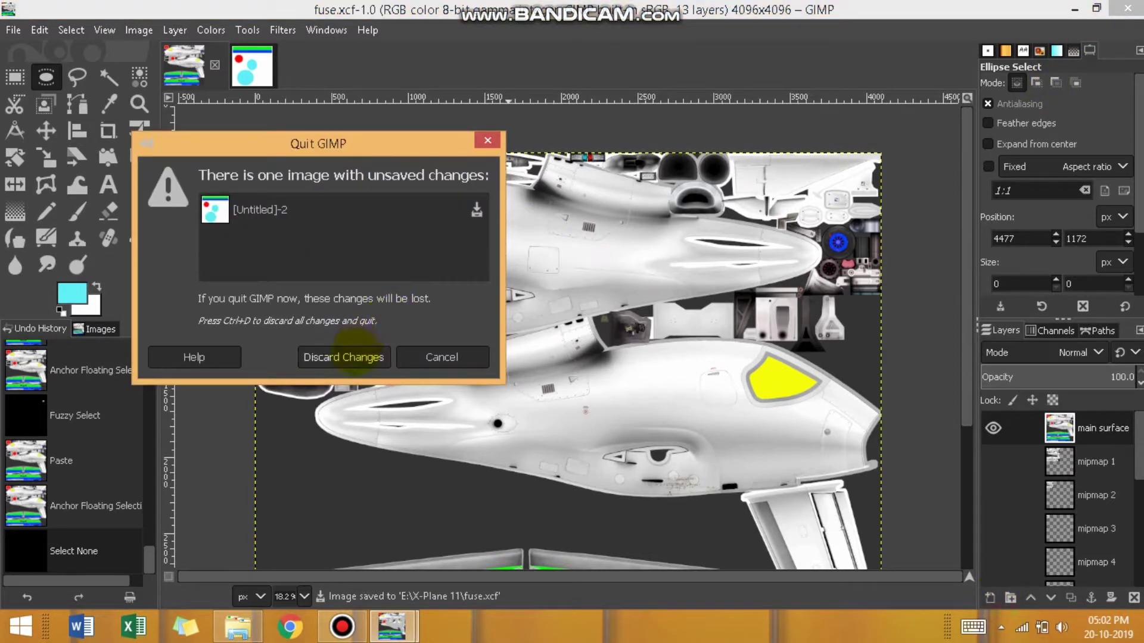
pyautogui.click(344, 357)
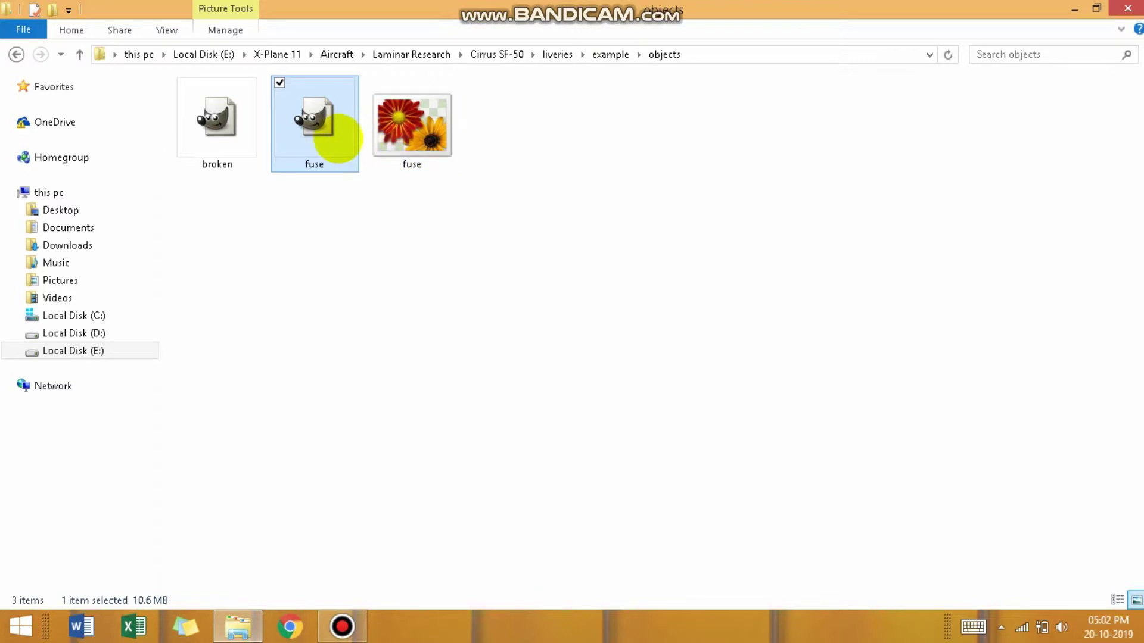
# Step: Browse to E:\X-Plane 11\Aircraft\Laminar Research\Cirrus SF-50\liveries\example\objects
pyautogui.keyDown('ctrl'); pyautogui.click(338, 136); pyautogui.keyUp('ctrl')
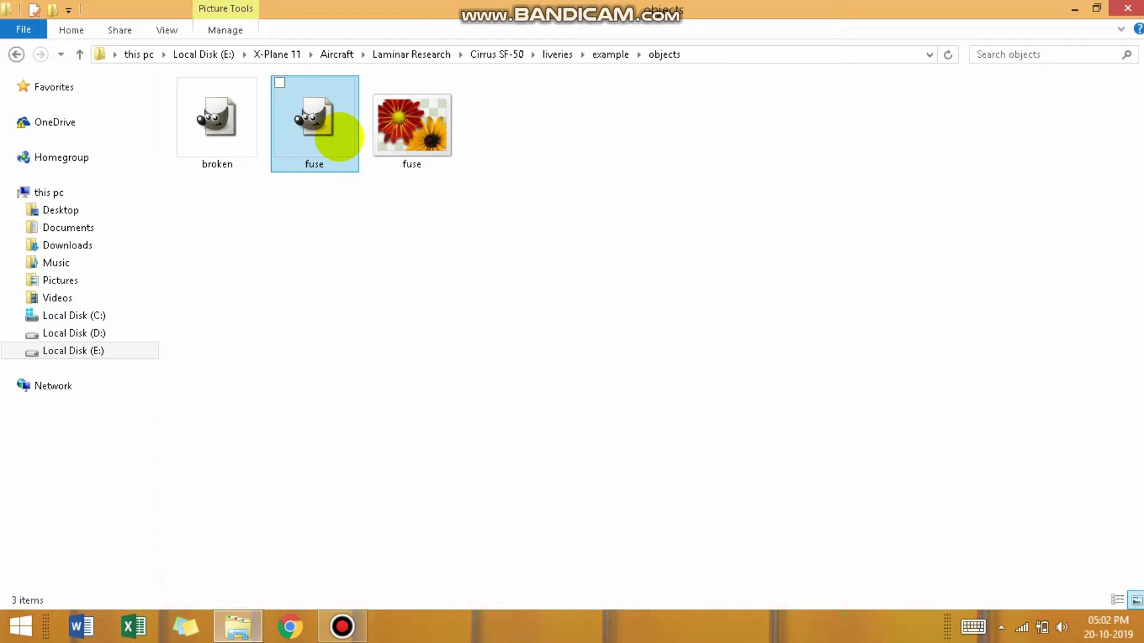
pyautogui.click(116, 349)
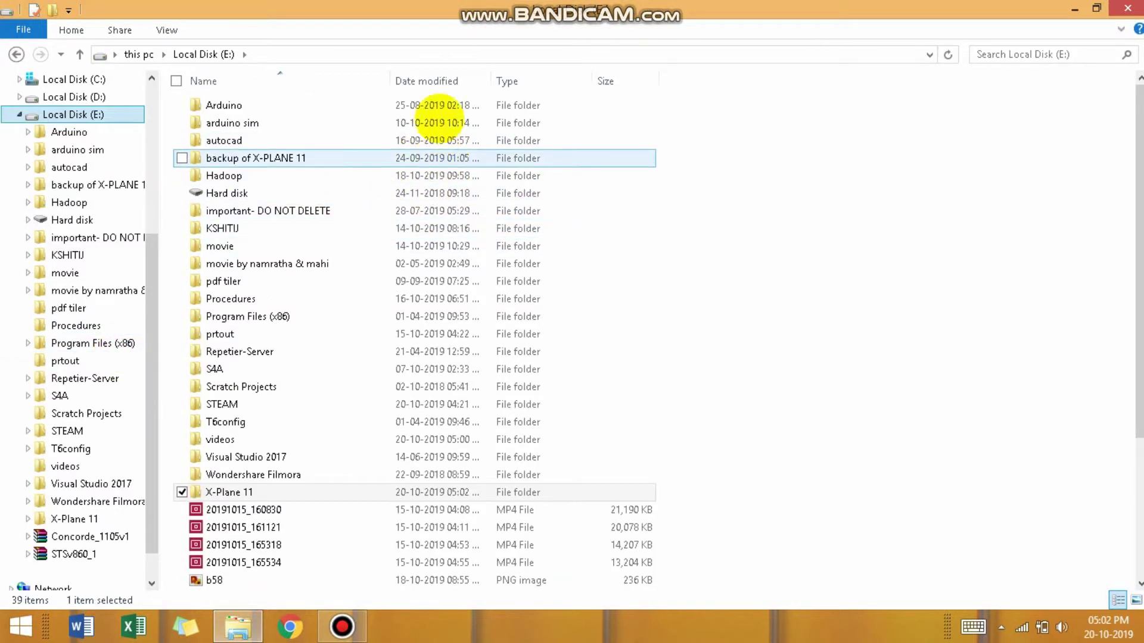
pyautogui.scroll(-1, 577, 223)
pyautogui.scroll(1, 578, 224)
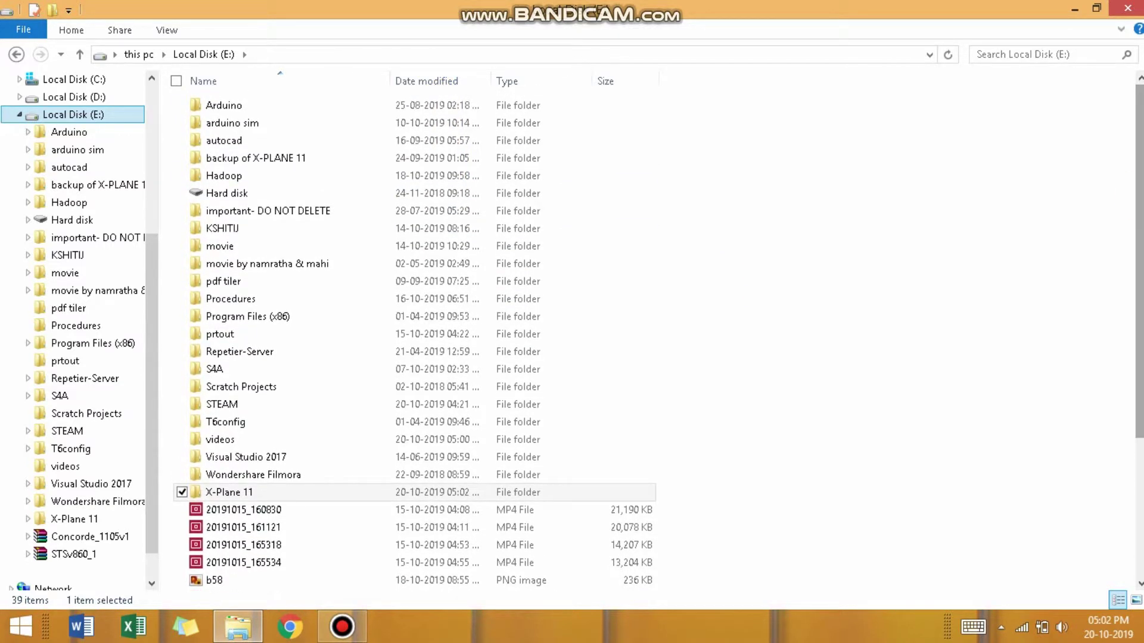
pyautogui.doubleClick(455, 158)
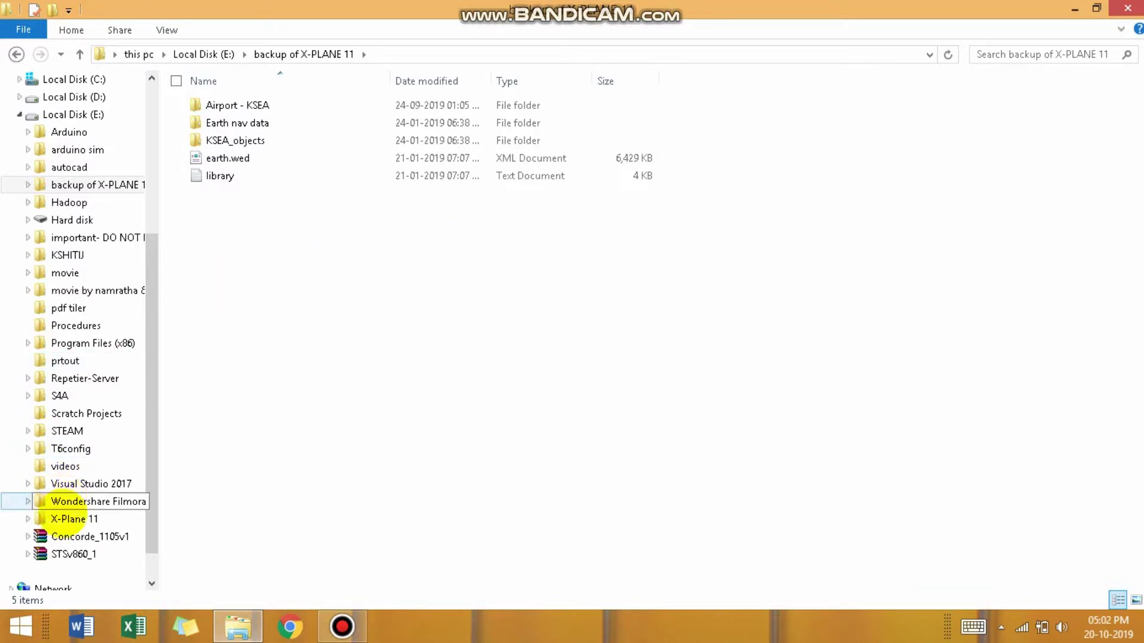
pyautogui.click(55, 518)
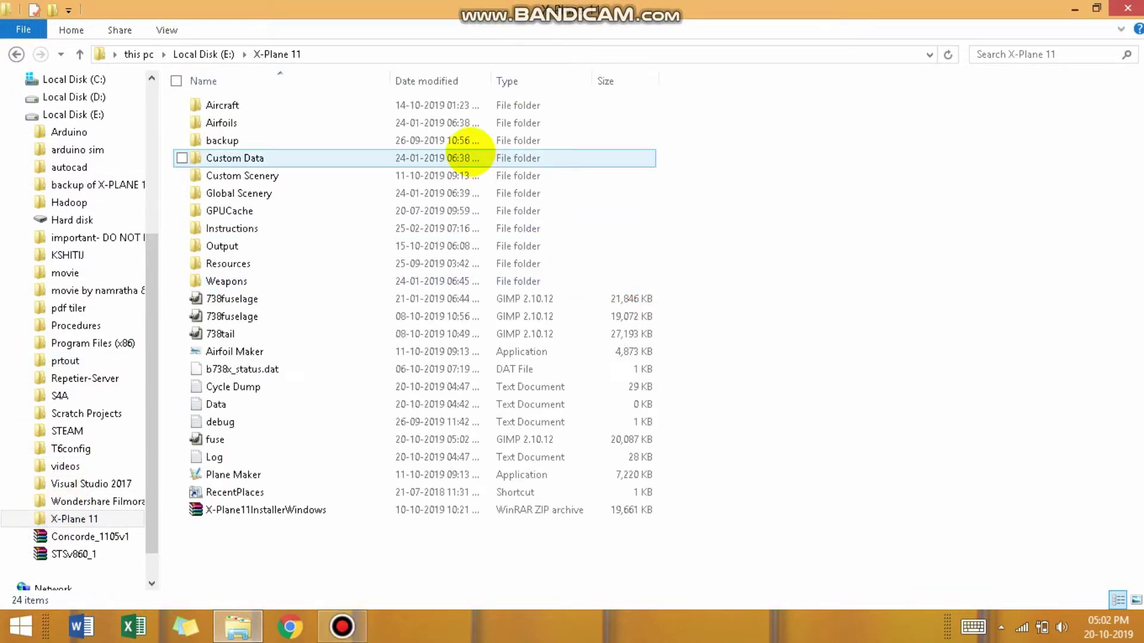
pyautogui.click(455, 120)
pyautogui.doubleClick(447, 105)
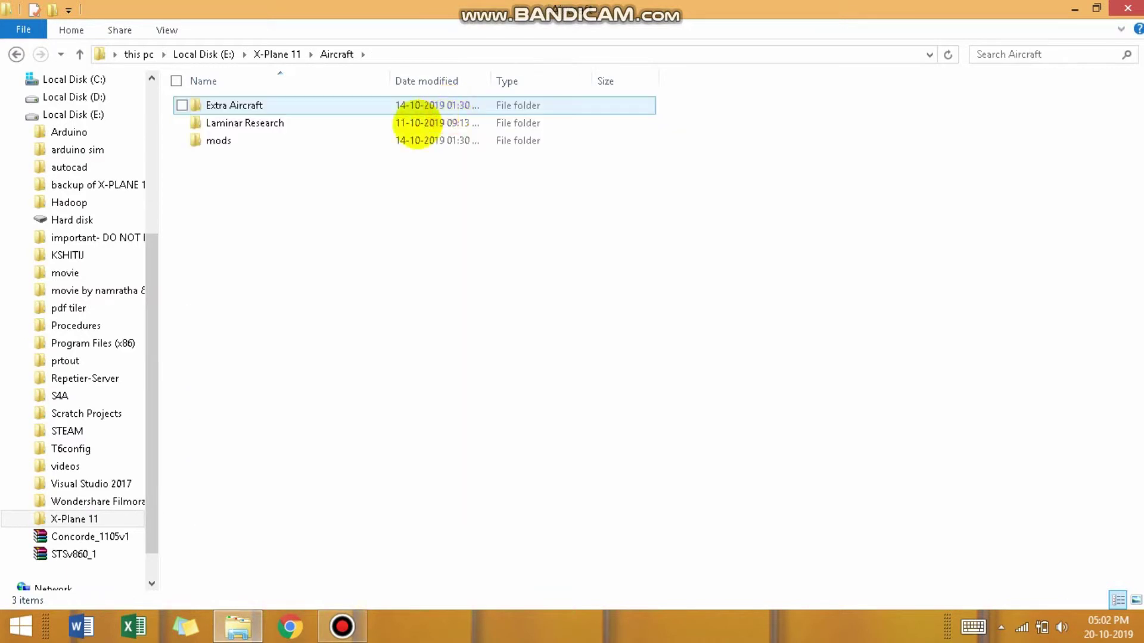
pyautogui.doubleClick(411, 122)
pyautogui.doubleClick(365, 228)
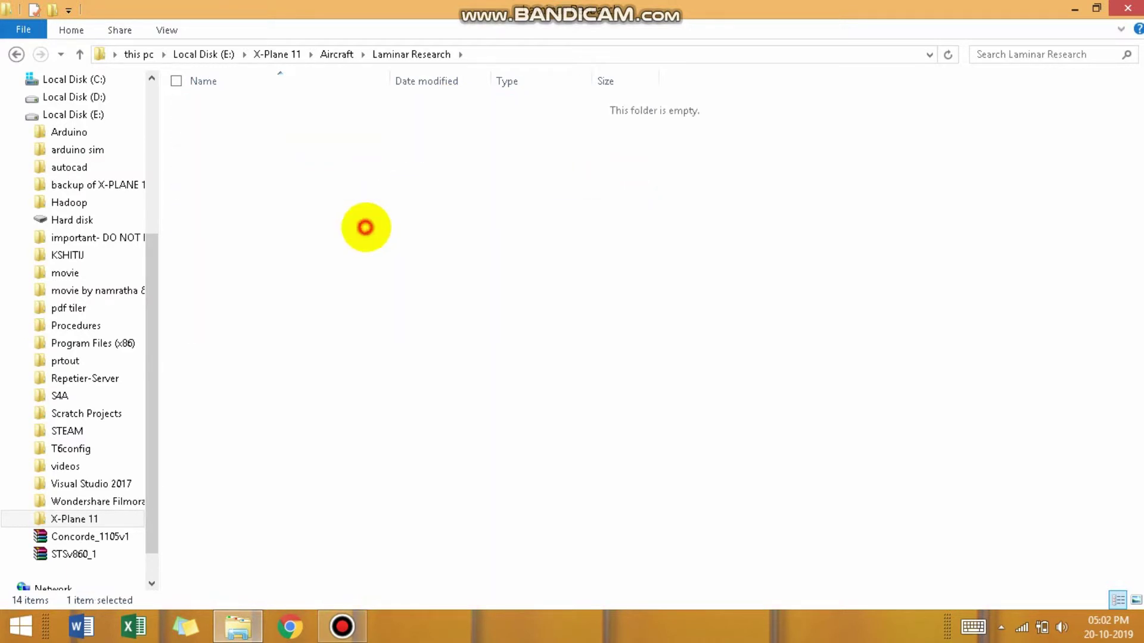
pyautogui.doubleClick(342, 122)
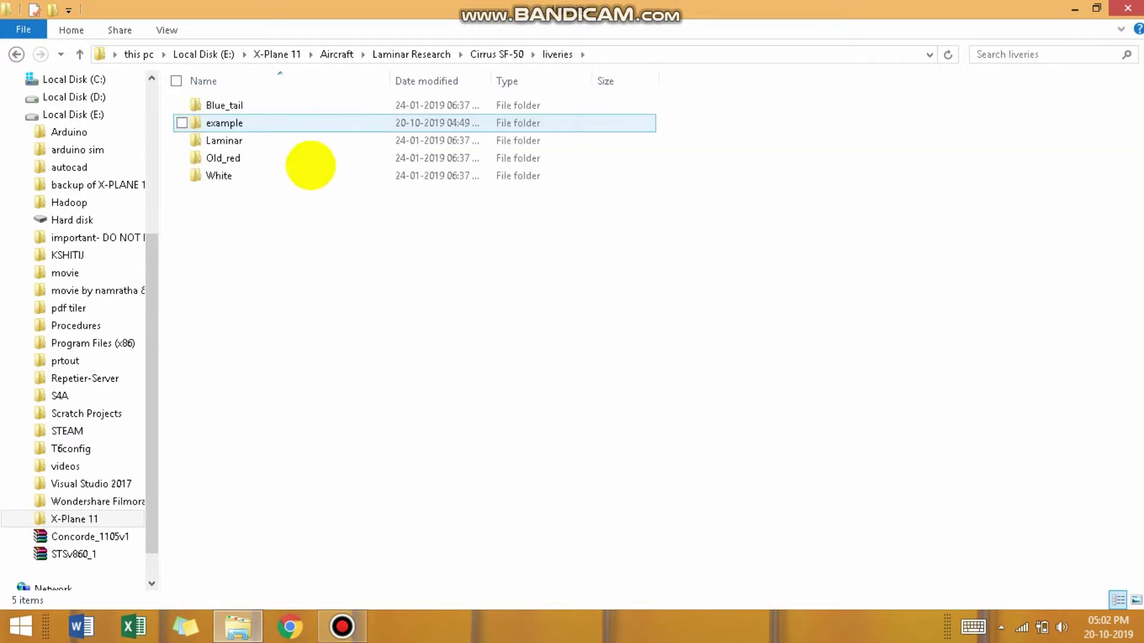
pyautogui.doubleClick(317, 123)
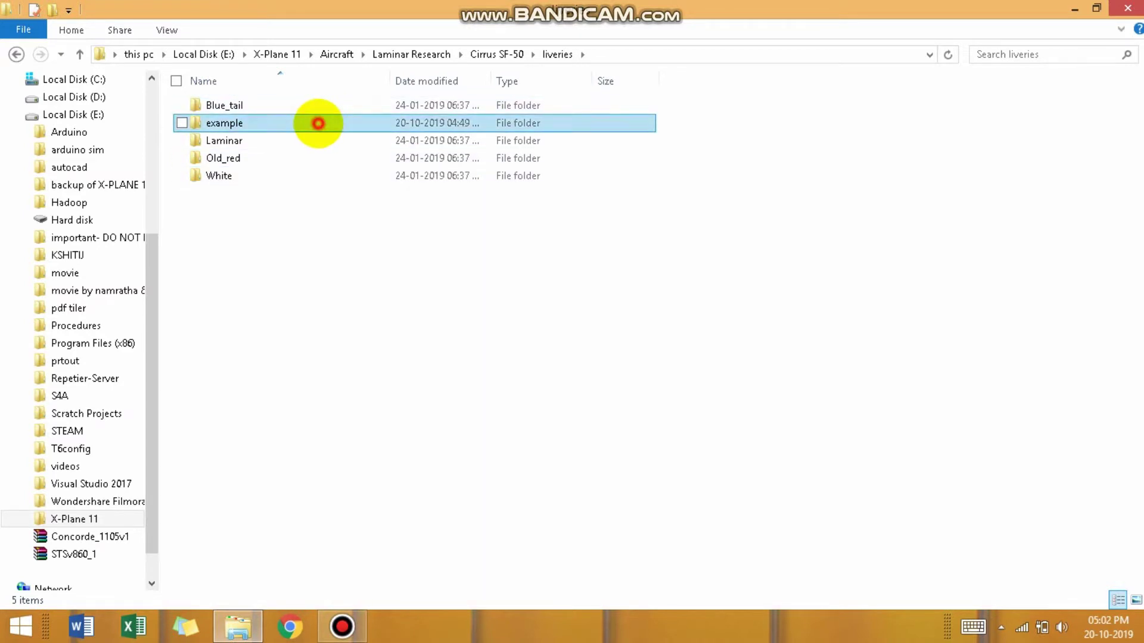
pyautogui.doubleClick(217, 134)
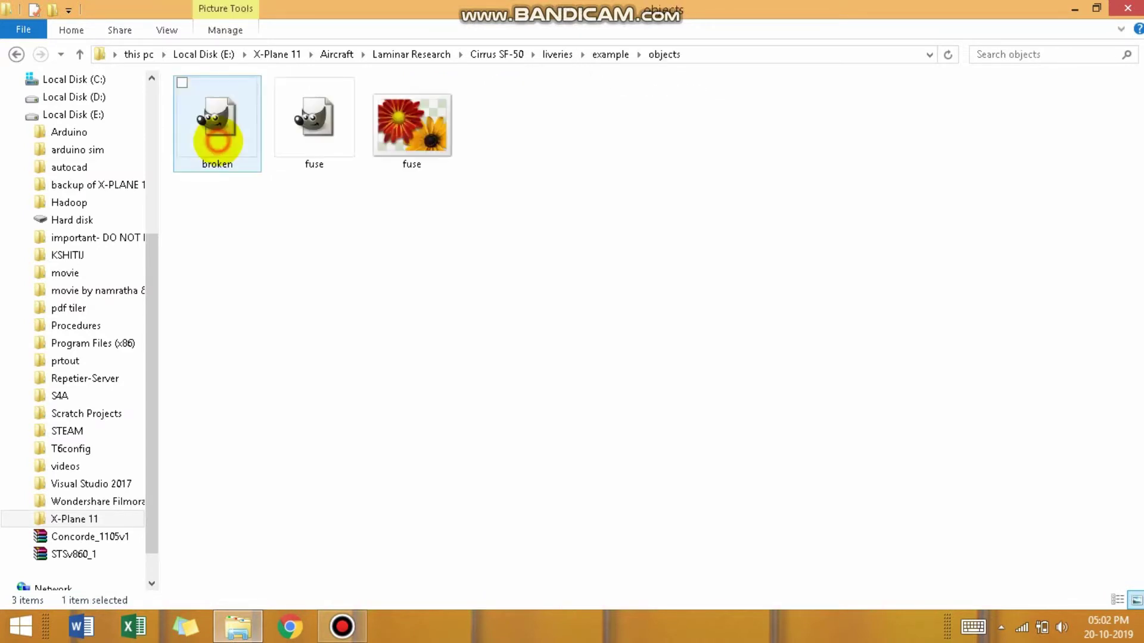
# Step: Delete the GIMP fuse file and go back to the liveries folder
pyautogui.click(345, 142)
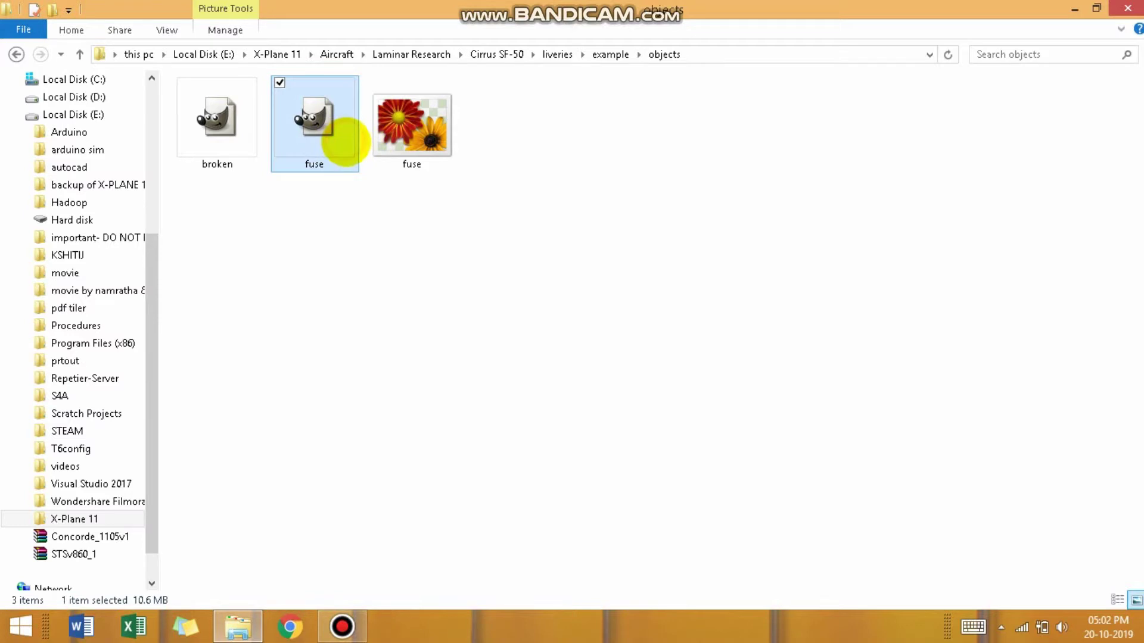
pyautogui.press('Delete')
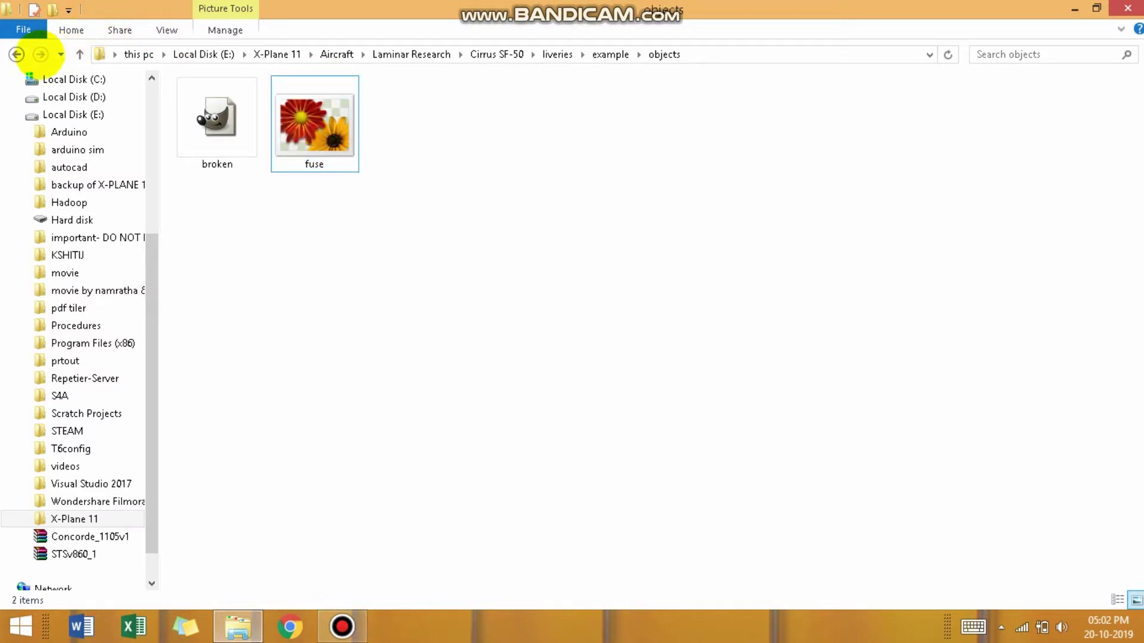
pyautogui.click(17, 54)
pyautogui.click(17, 54)
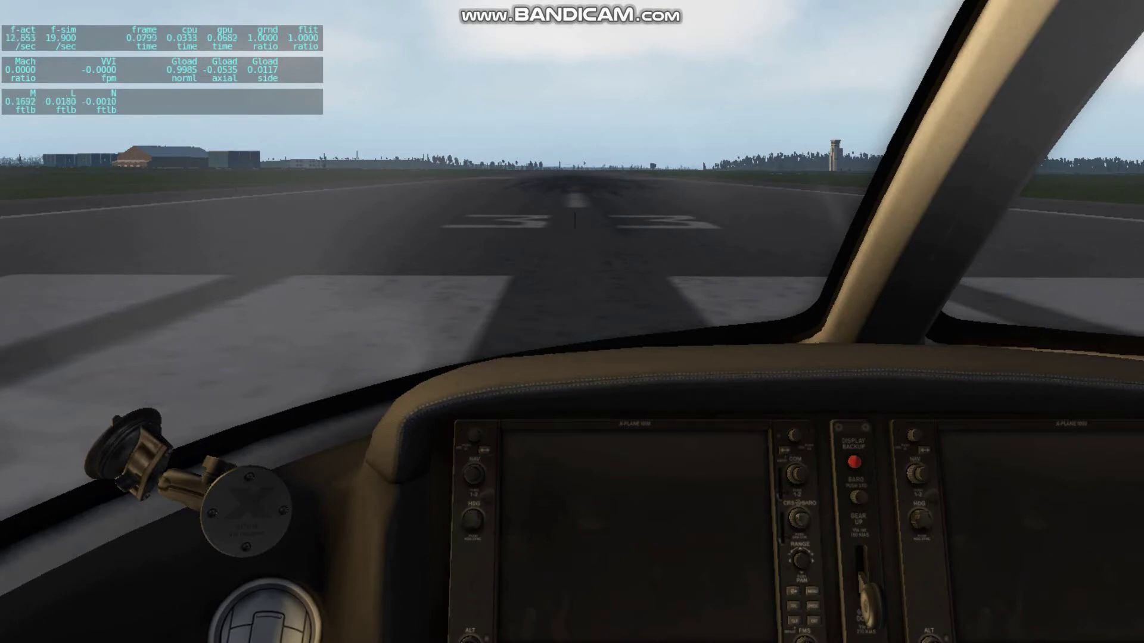
# Step: Look around the cockpit, then switch to the external view with Shift+8
pyautogui.moveTo(599, 269); pyautogui.dragTo(465, 411)
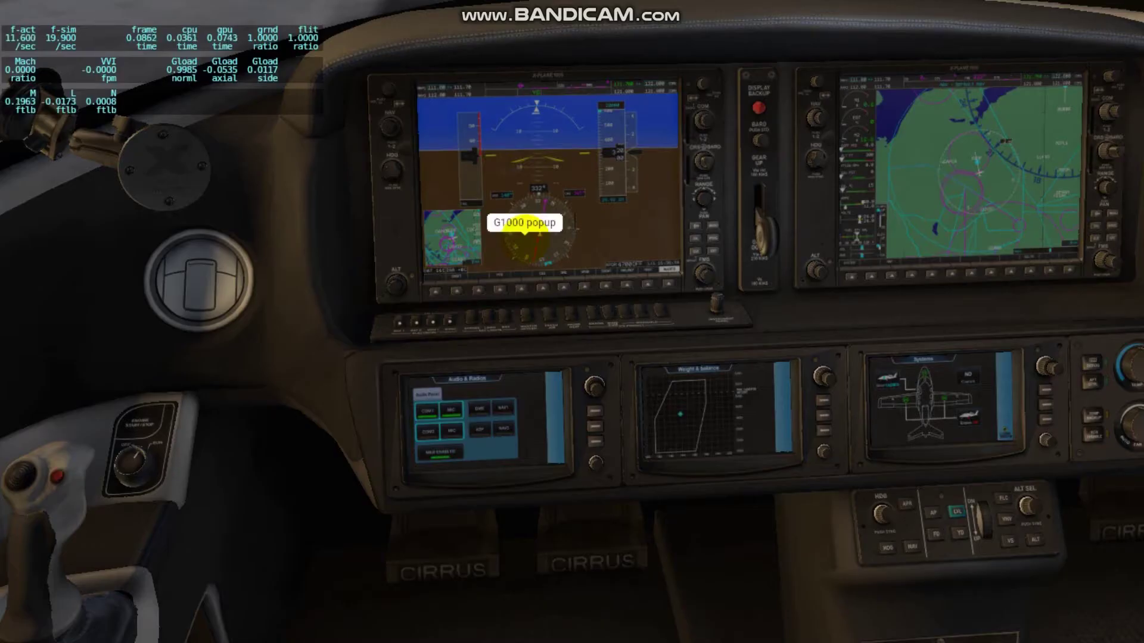
pyautogui.hotkey('shift', '8')
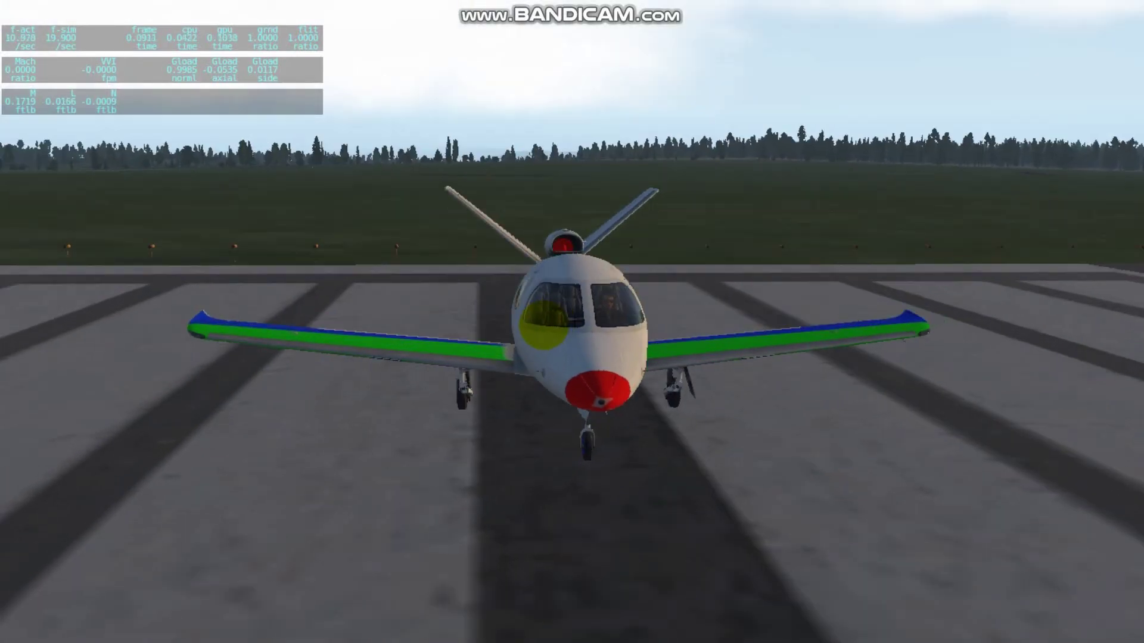
# Step: Orbit around the repainted SF-50, then zoom in on its red nose and green-blue wings
pyautogui.moveTo(543, 326)
pyautogui.mouseDown()
pyautogui.moveTo(434, 319)
pyautogui.moveTo(404, 351)
pyautogui.moveTo(510, 417)
pyautogui.moveTo(294, 429)
pyautogui.moveTo(529, 399)
pyautogui.mouseUp()
pyautogui.moveTo(295, 429); pyautogui.dragTo(449, 401)
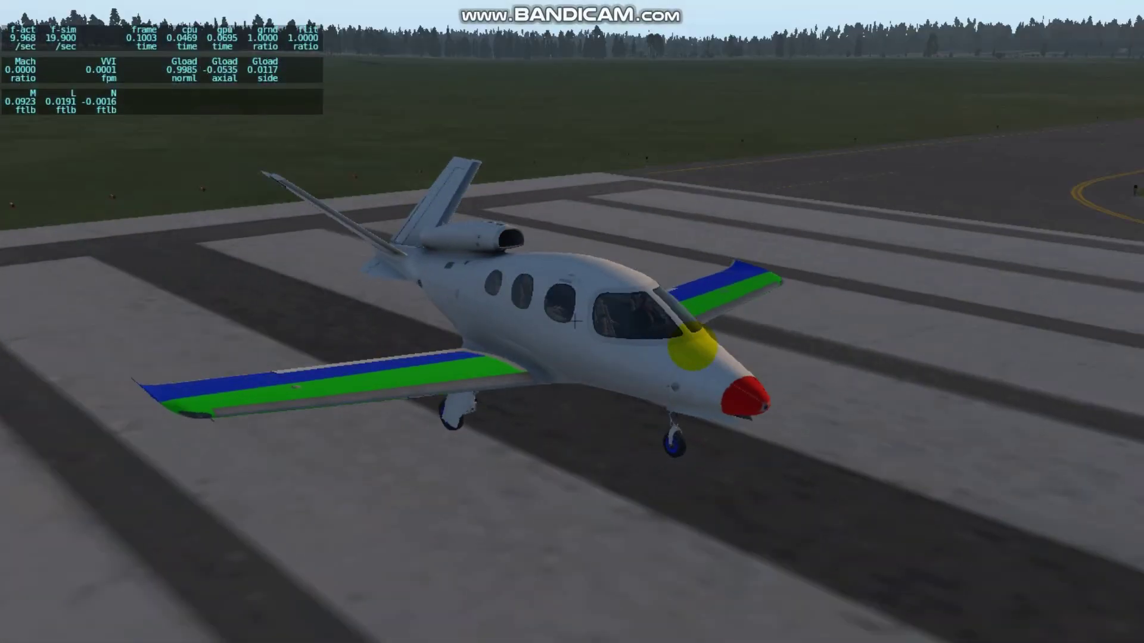
pyautogui.moveTo(692, 349)
pyautogui.mouseDown()
pyautogui.moveTo(807, 313)
pyautogui.moveTo(763, 247)
pyautogui.moveTo(795, 247)
pyautogui.mouseUp()
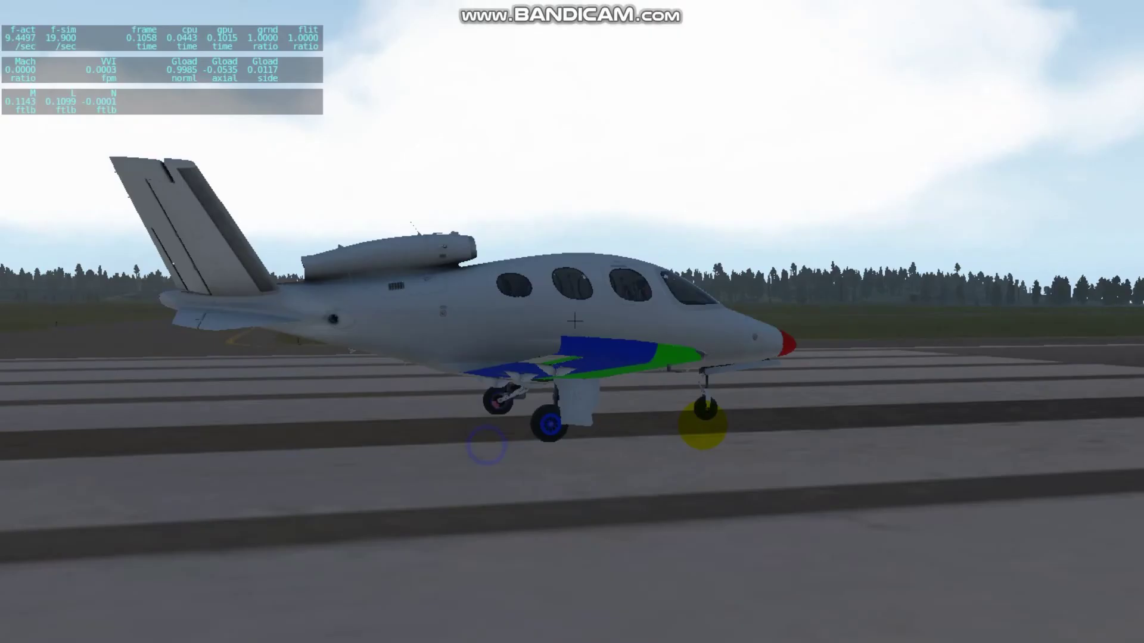
pyautogui.moveTo(702, 421)
pyautogui.mouseDown()
pyautogui.moveTo(511, 383)
pyautogui.moveTo(650, 418)
pyautogui.moveTo(676, 396)
pyautogui.moveTo(631, 467)
pyautogui.moveTo(459, 455)
pyautogui.moveTo(677, 442)
pyautogui.moveTo(380, 473)
pyautogui.moveTo(602, 483)
pyautogui.moveTo(399, 461)
pyautogui.moveTo(742, 399)
pyautogui.moveTo(518, 421)
pyautogui.moveTo(413, 401)
pyautogui.moveTo(408, 413)
pyautogui.mouseUp()
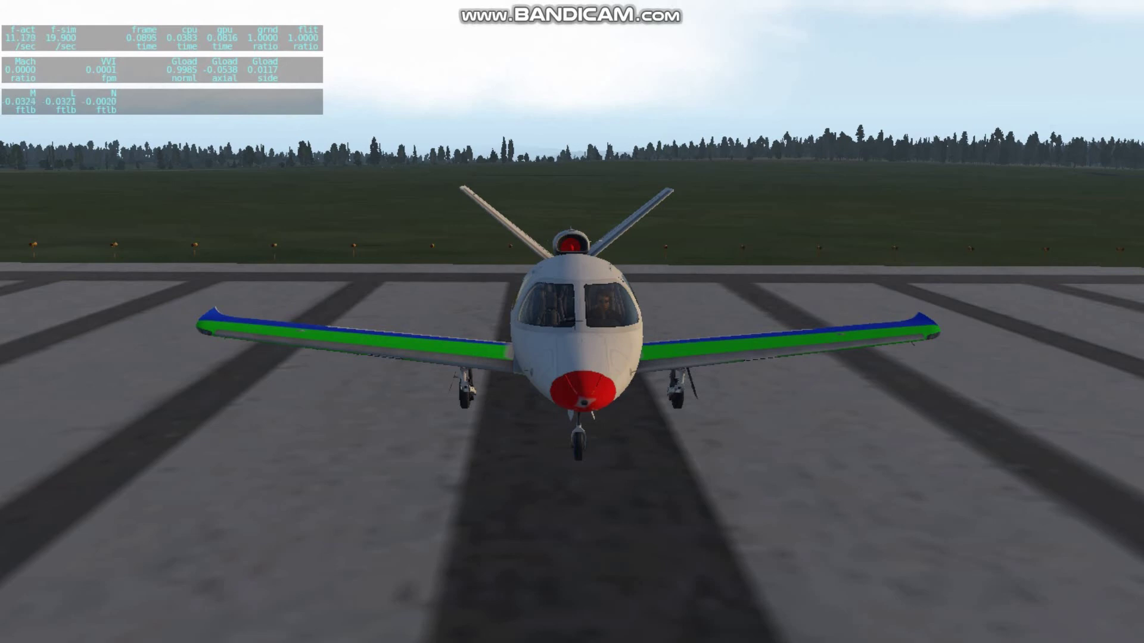
pyautogui.press('=')
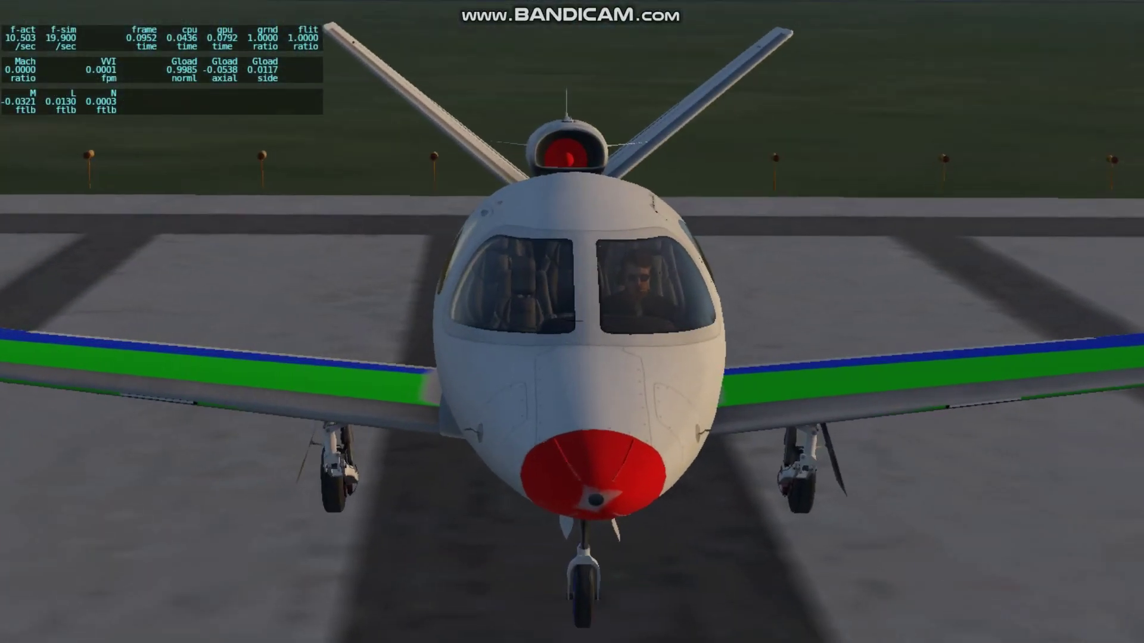
pyautogui.moveTo(421, 325)
pyautogui.mouseDown()
pyautogui.moveTo(512, 380)
pyautogui.moveTo(682, 312)
pyautogui.moveTo(566, 327)
pyautogui.moveTo(548, 314)
pyautogui.moveTo(437, 304)
pyautogui.mouseUp()
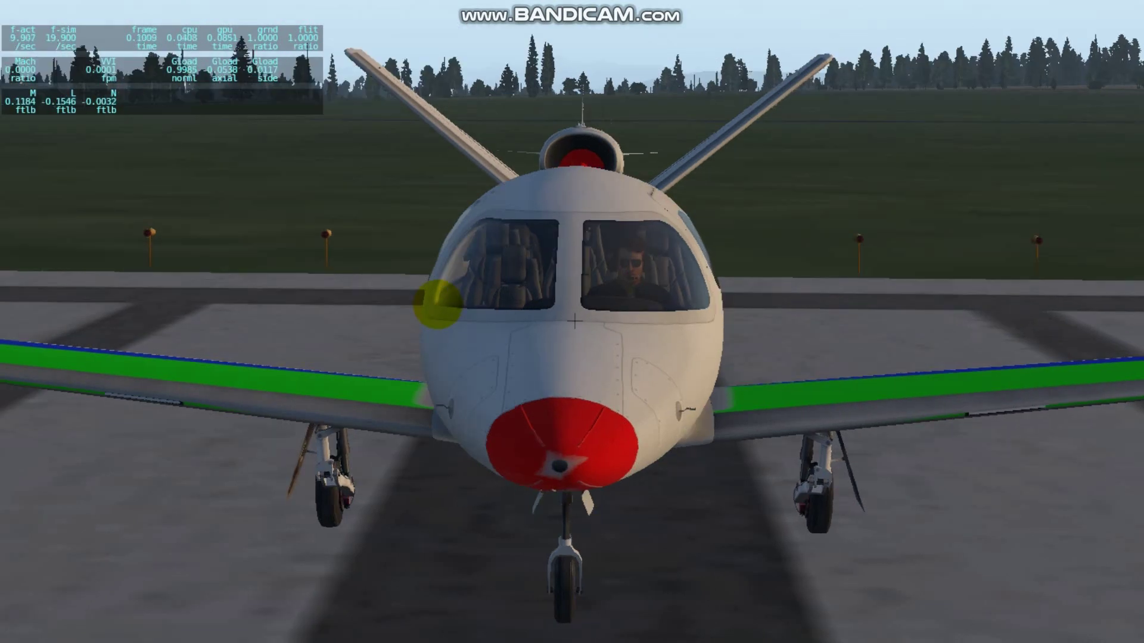